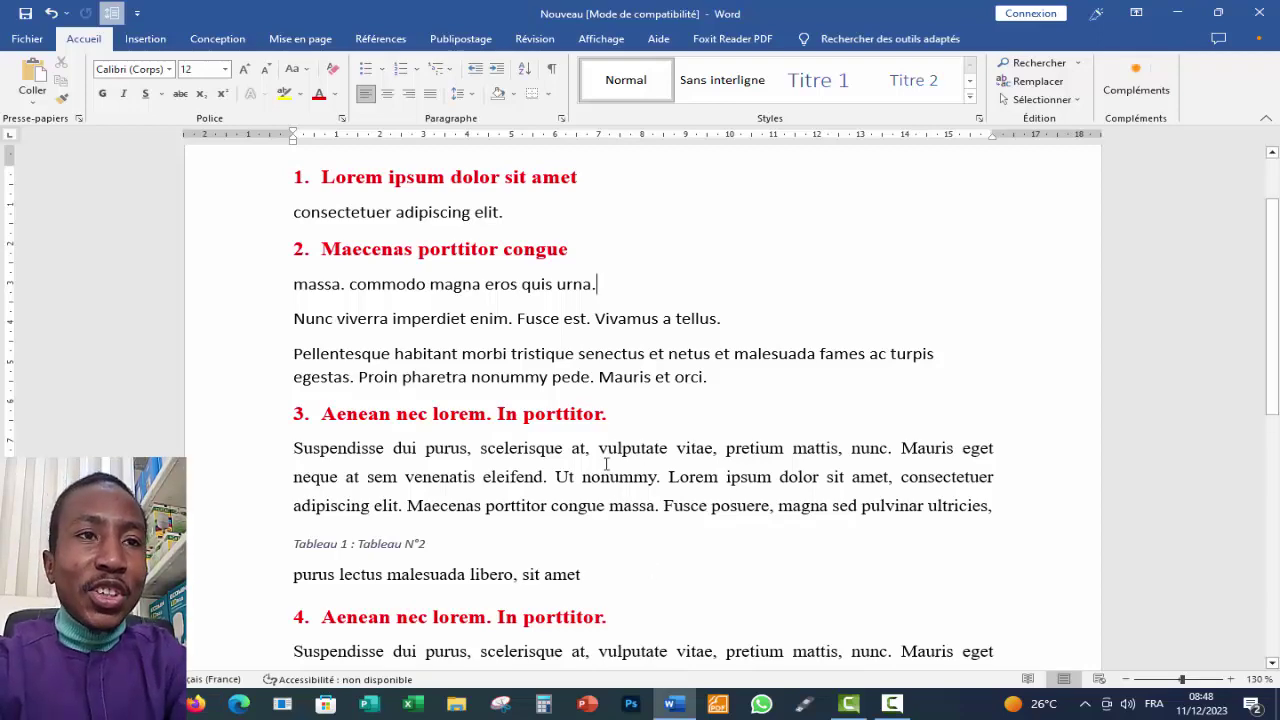
Search the document for "orci" and go to the matching passage
{"action": "scroll", "coordinate": [606, 503], "scroll_direction": "down", "scroll_amount": 9}
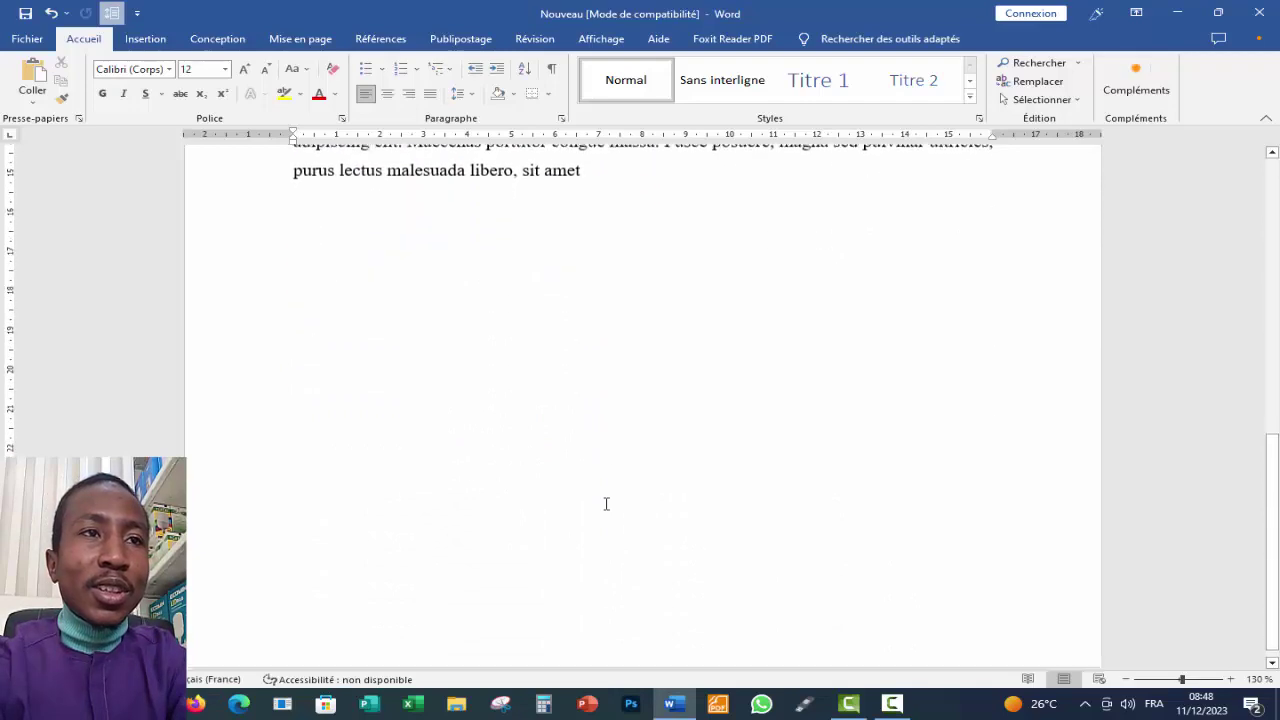
{"action": "scroll", "coordinate": [606, 503], "scroll_direction": "up", "scroll_amount": 10}
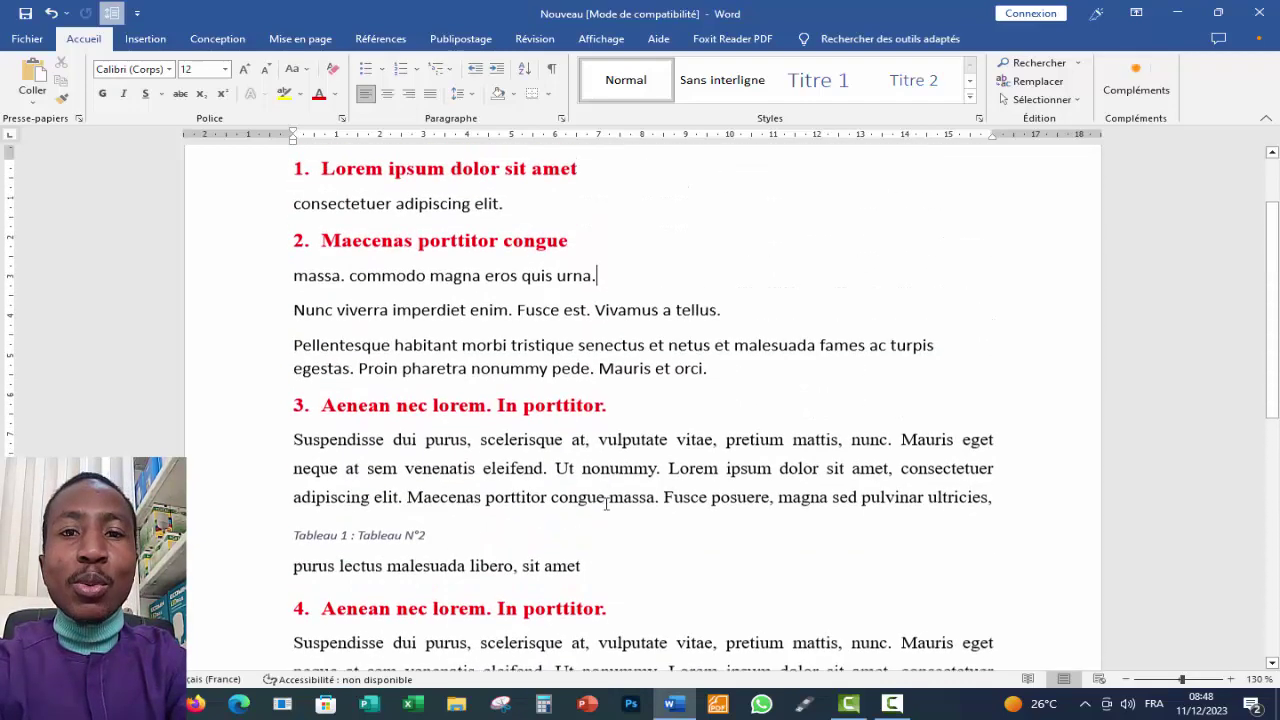
{"action": "scroll", "coordinate": [606, 503], "scroll_direction": "up", "scroll_amount": 2}
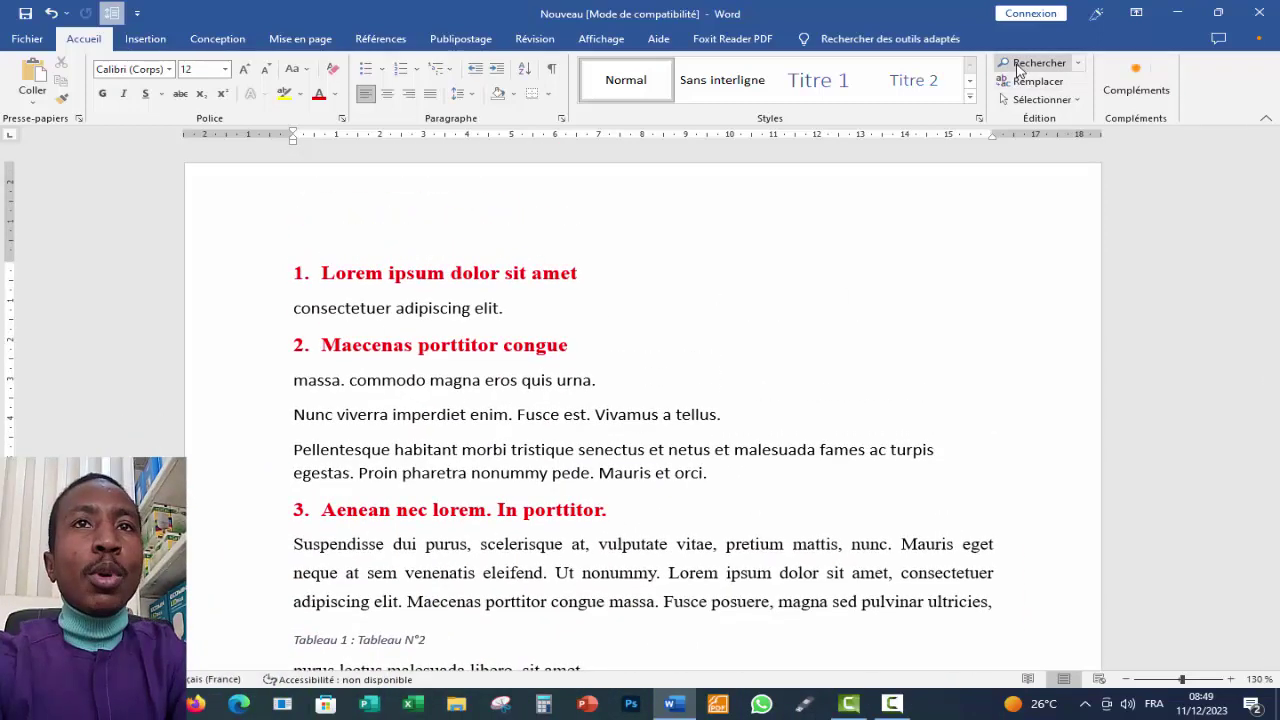
{"action": "left_click", "coordinate": [1033, 64]}
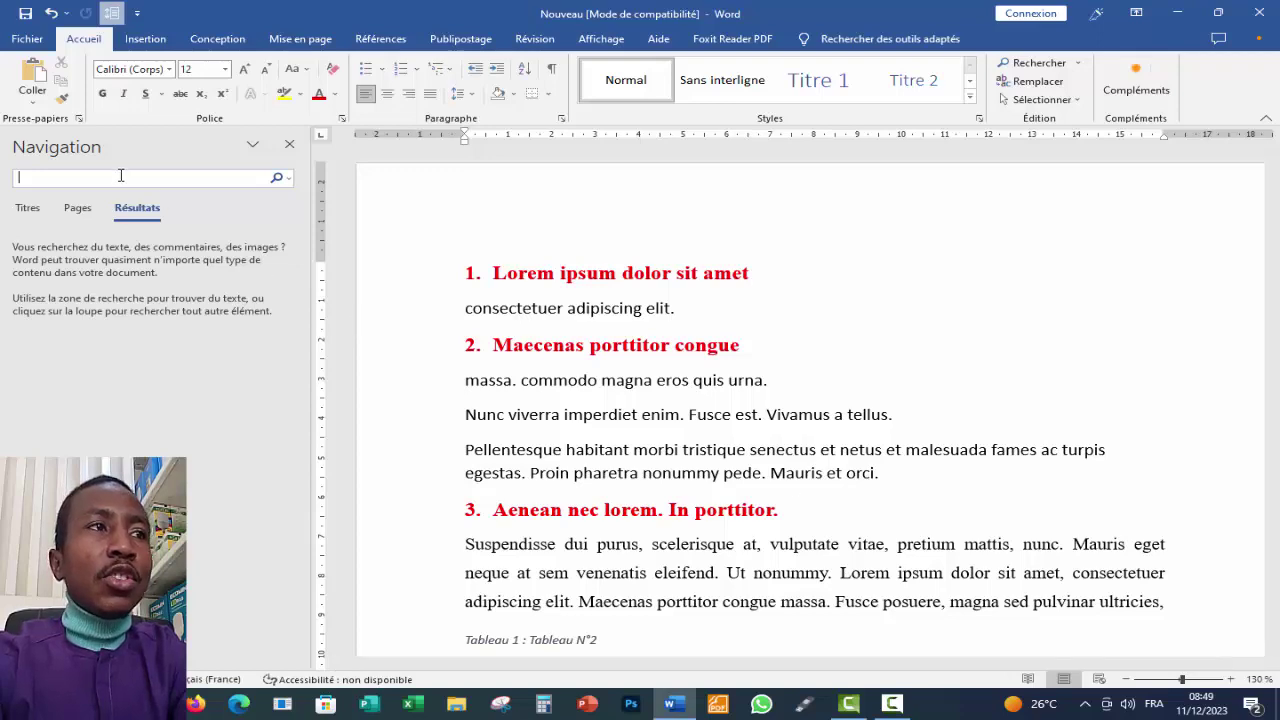
{"action": "type", "text": "orci"}
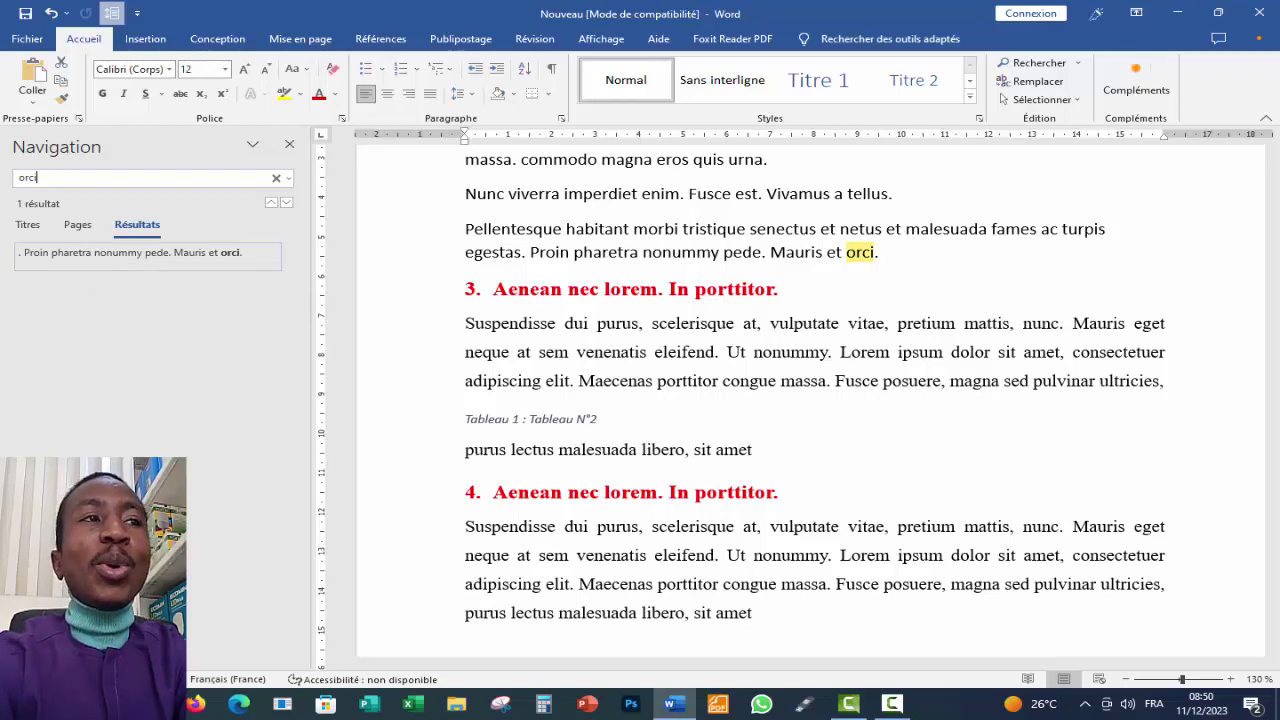
{"action": "left_click", "coordinate": [130, 252]}
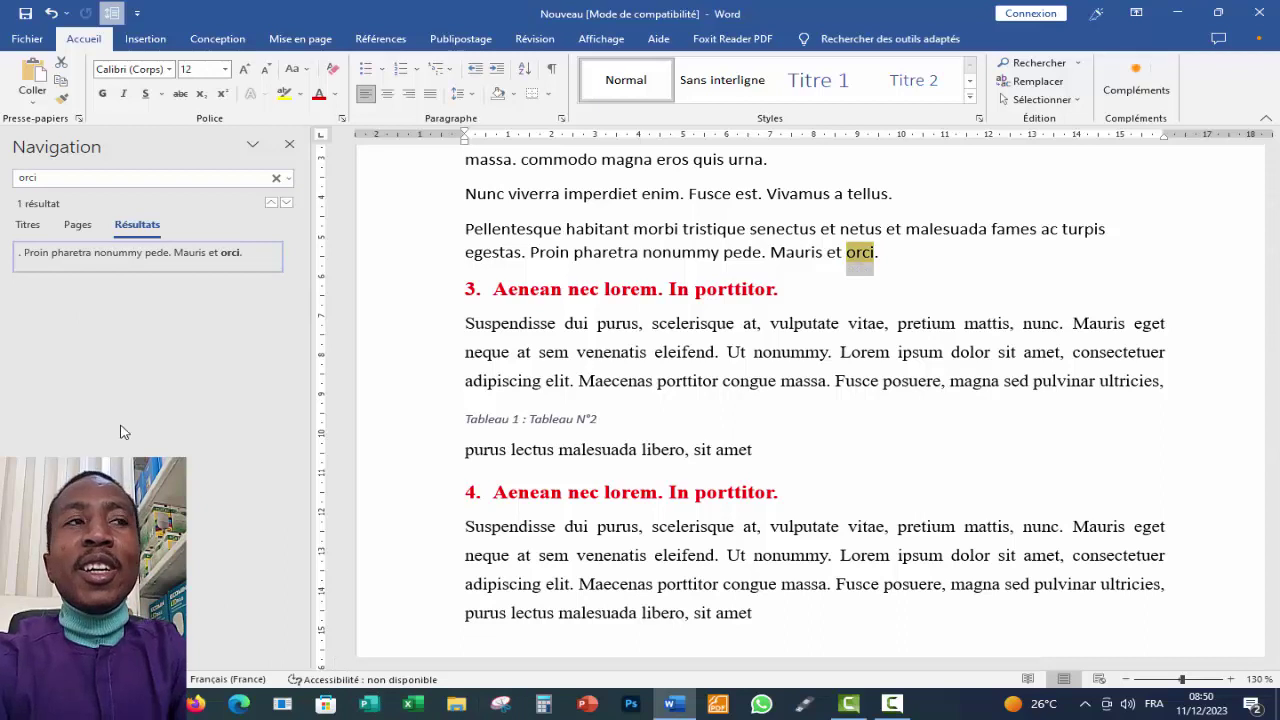
View the document's headings list and page thumbnails in the navigation view, and close it
{"action": "left_click", "coordinate": [30, 225]}
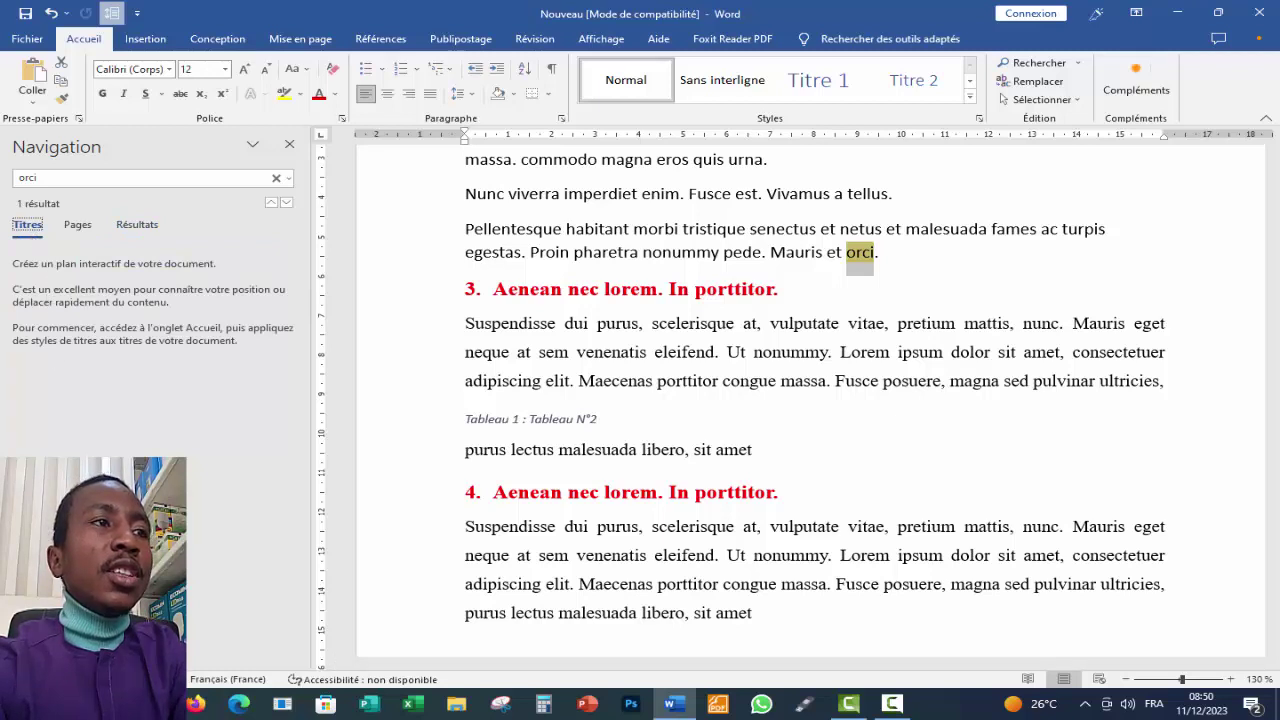
{"action": "left_click", "coordinate": [78, 226]}
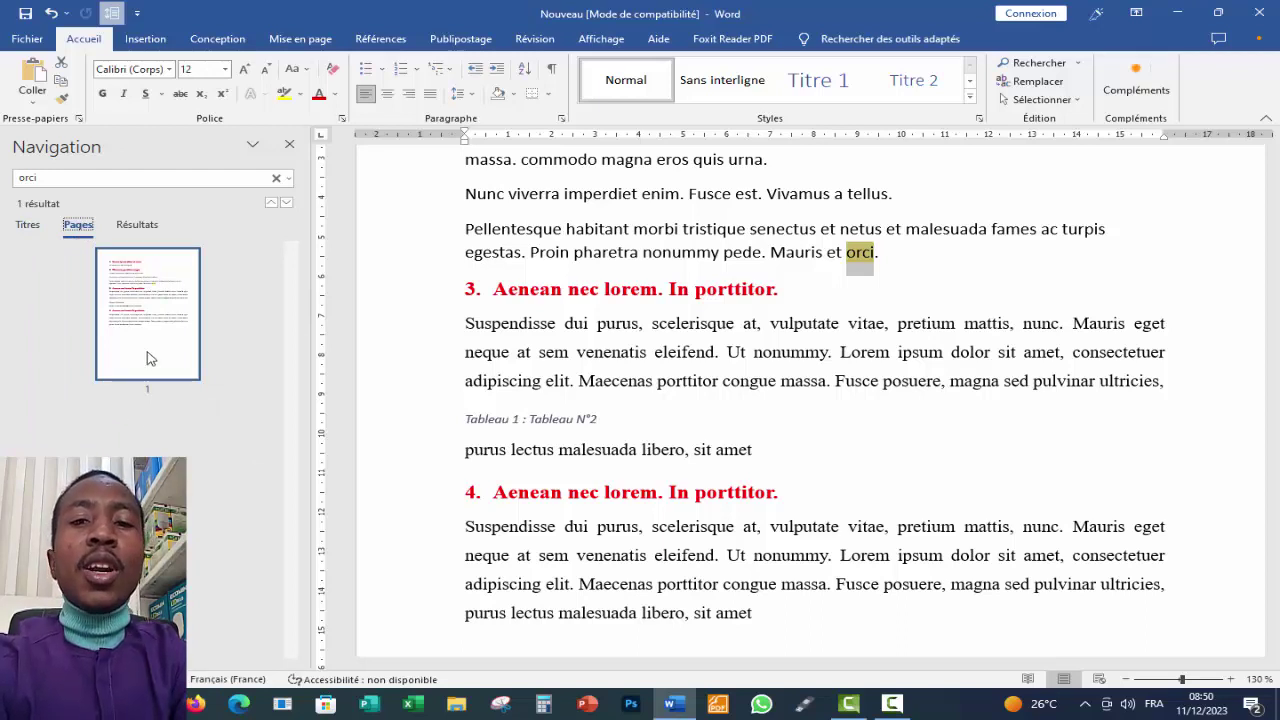
{"action": "left_click", "coordinate": [290, 146]}
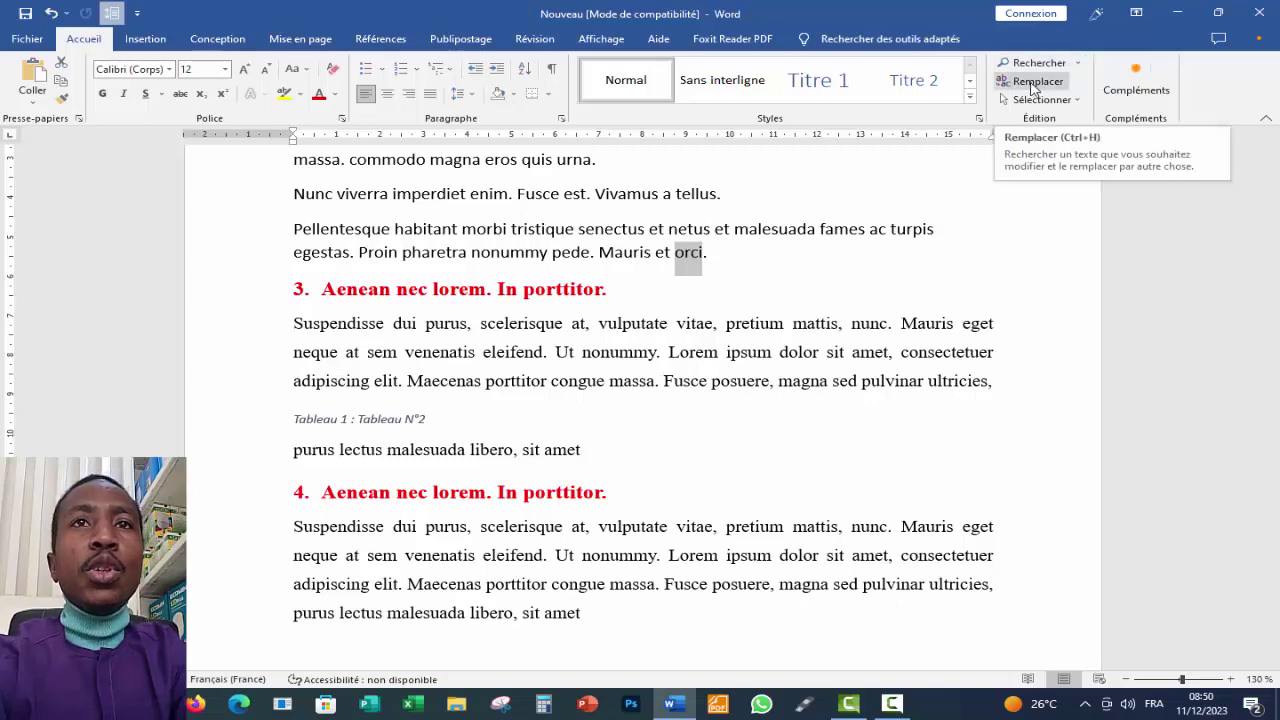
Set up a find-and-replace that searches for "orci" and replaces it with "ormi"
{"action": "left_click", "coordinate": [1033, 85]}
{"action": "left_click_drag", "start_coordinate": [743, 63], "coordinate": [735, 342]}
{"action": "left_click", "coordinate": [477, 364]}
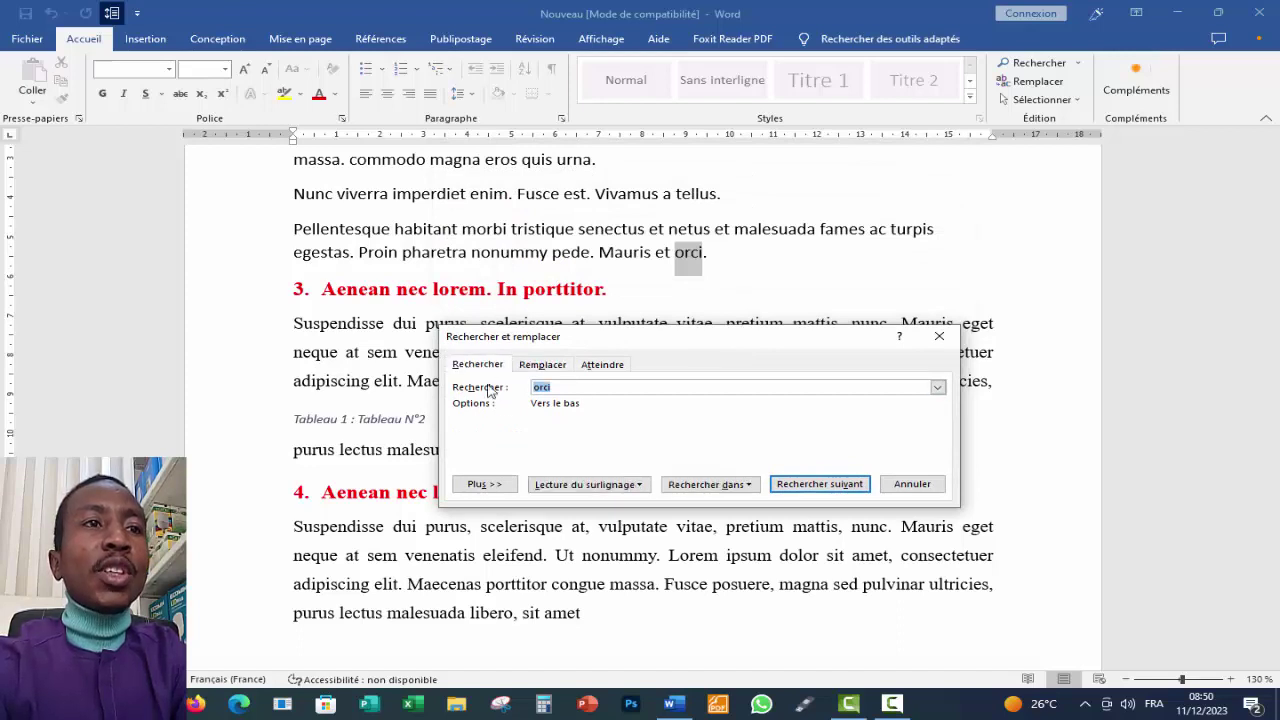
{"action": "left_click", "coordinate": [545, 367]}
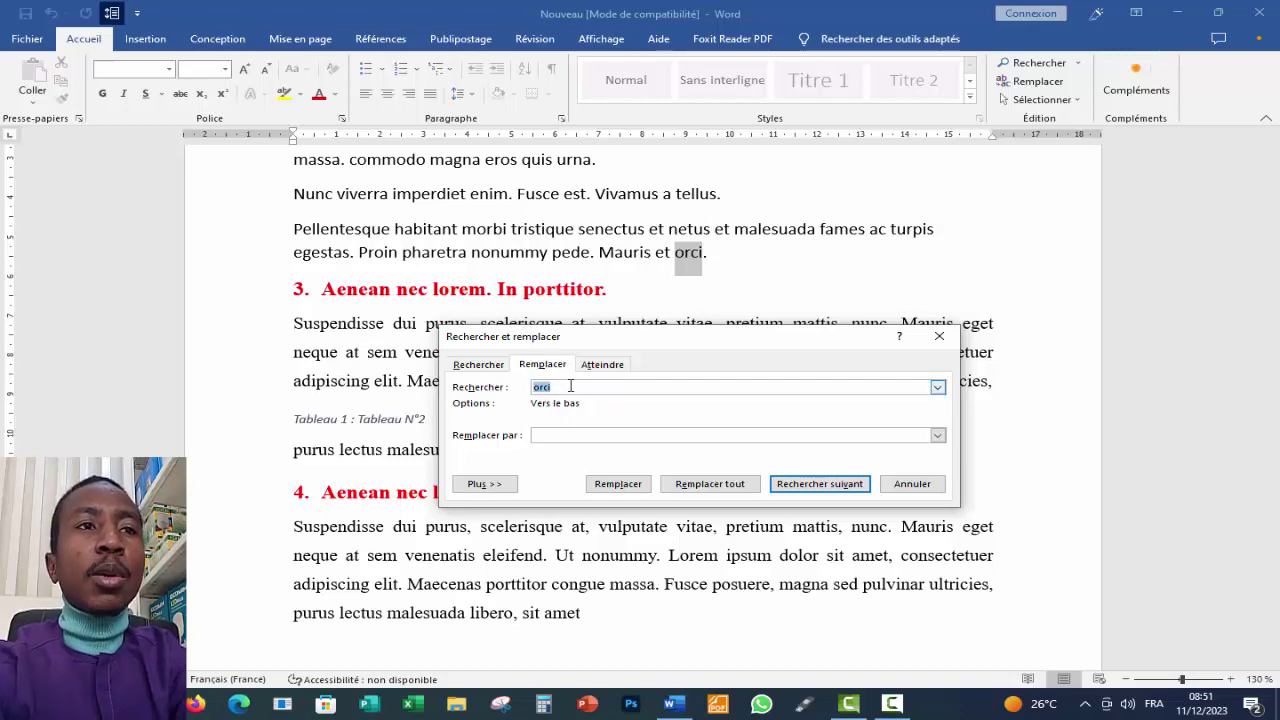
{"action": "left_click_drag", "start_coordinate": [606, 340], "coordinate": [504, 469]}
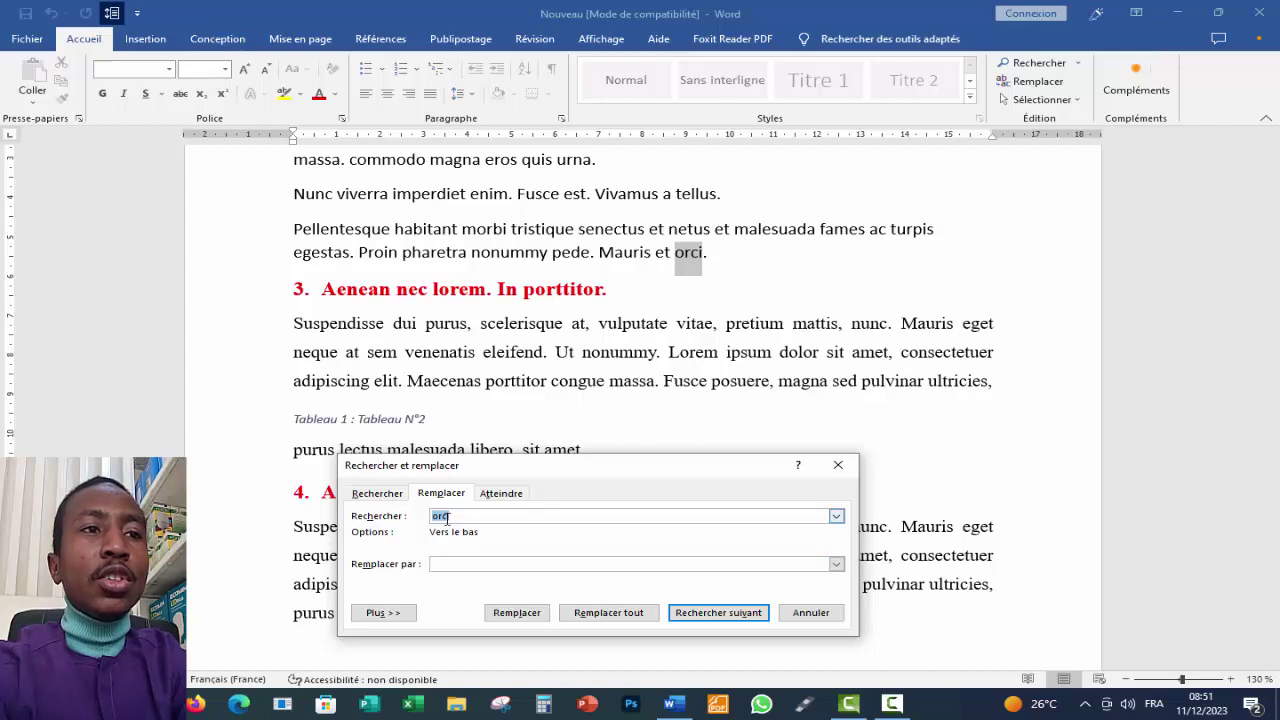
{"action": "left_click", "coordinate": [446, 566]}
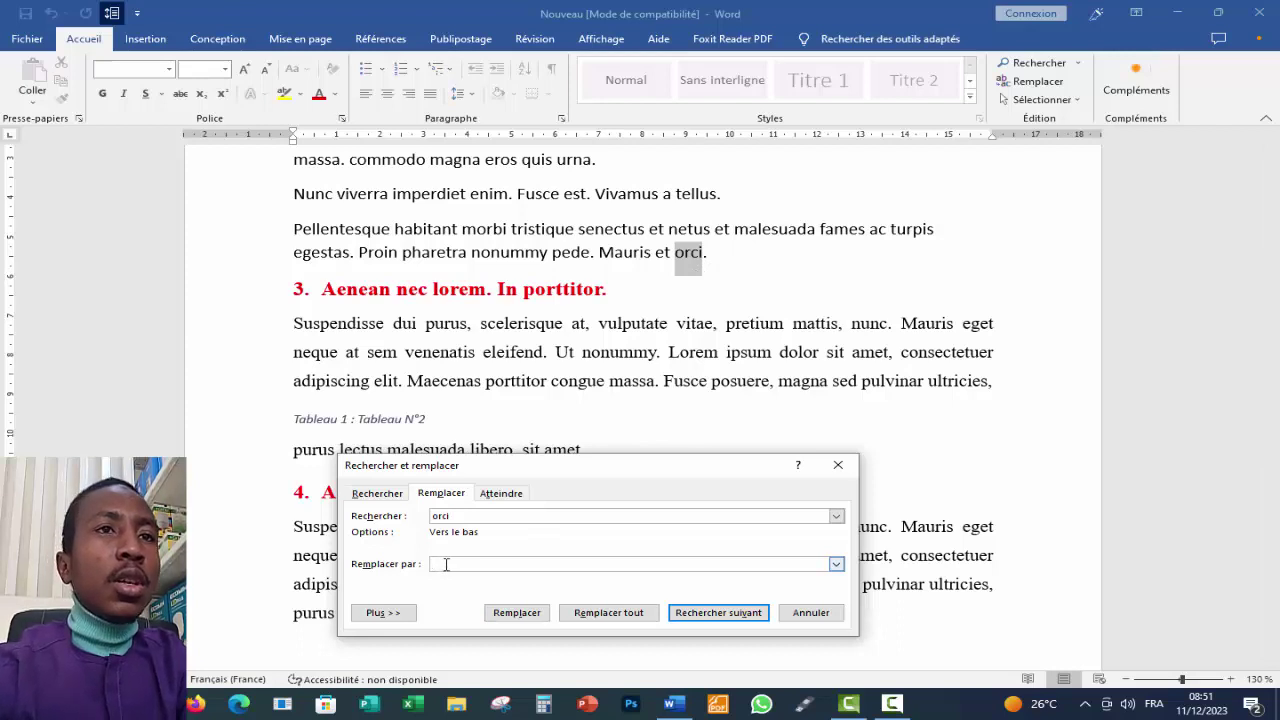
{"action": "type", "text": "rmi"}
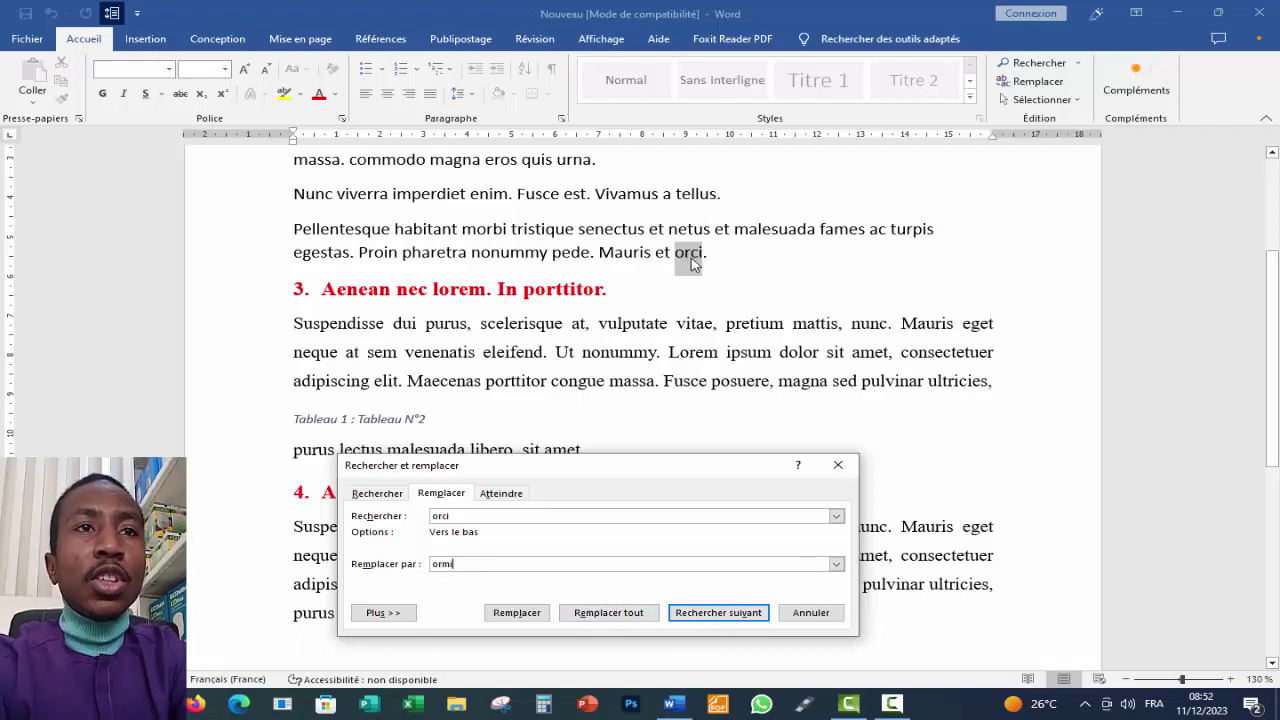
Check for further matches of "orci" and replace the selected one with "ormi", continuing the search from the document's beginning
{"action": "left_click", "coordinate": [716, 613]}
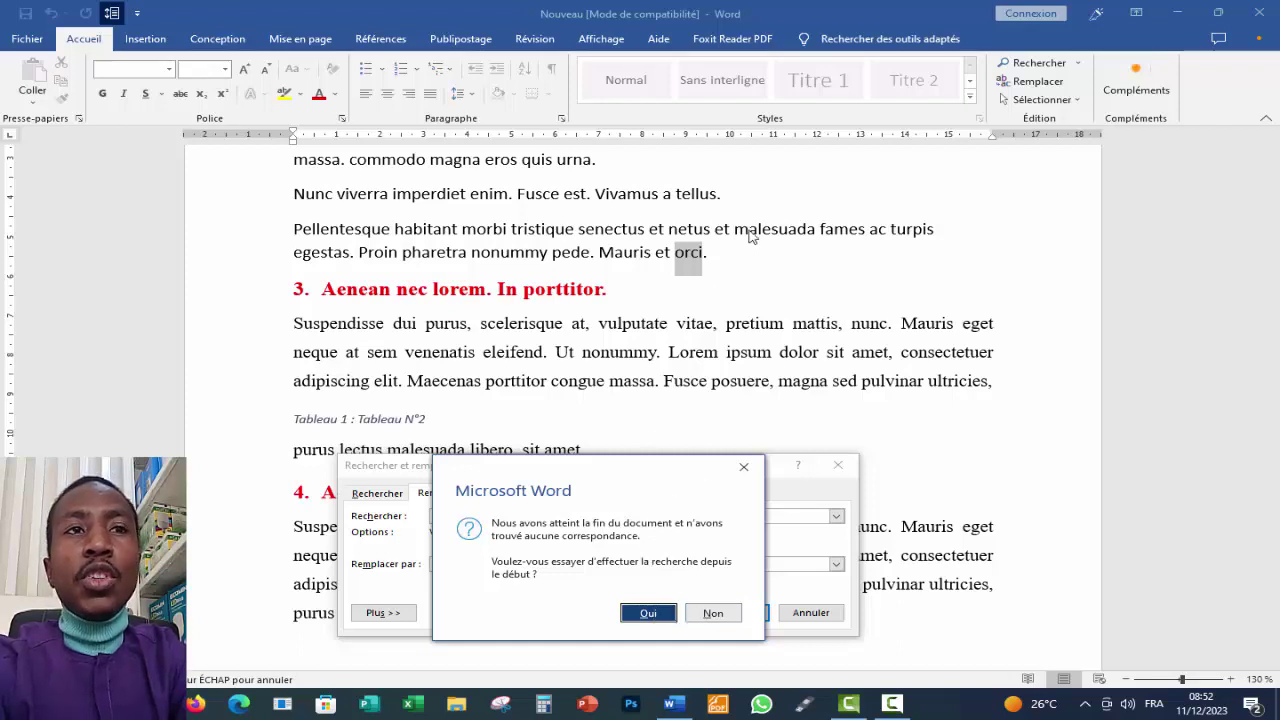
{"action": "left_click", "coordinate": [744, 472]}
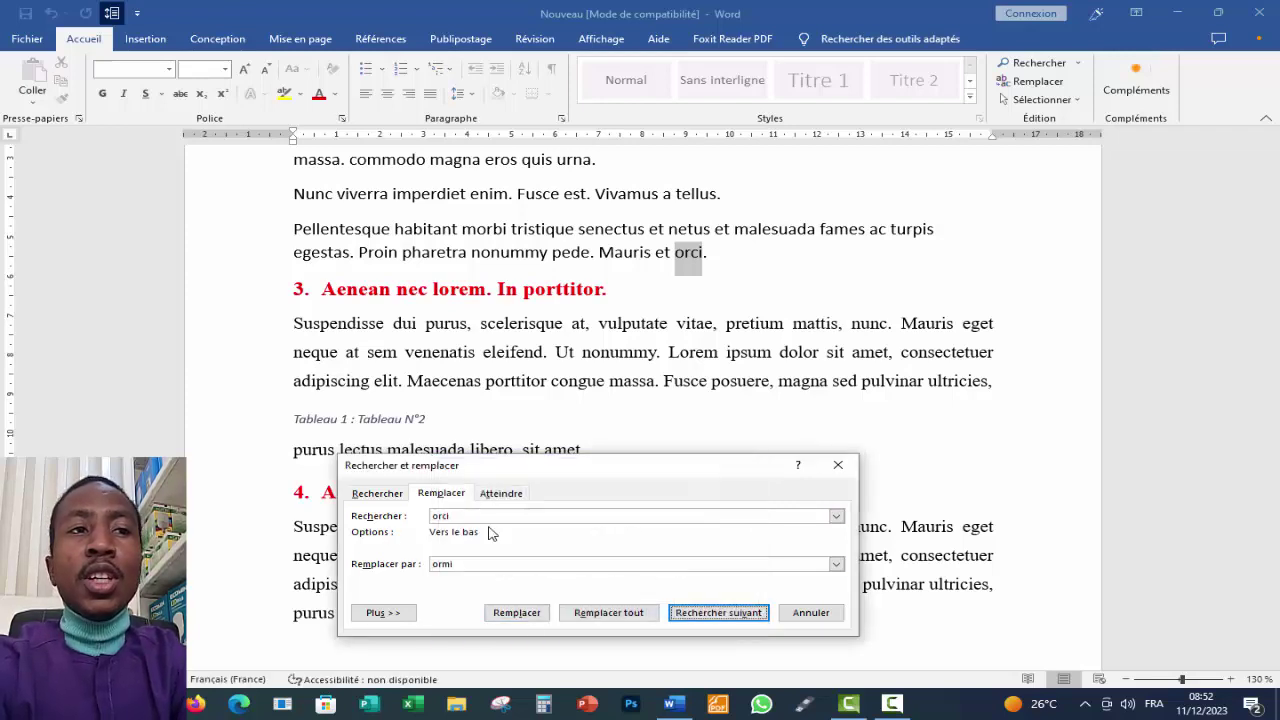
{"action": "left_click", "coordinate": [516, 612]}
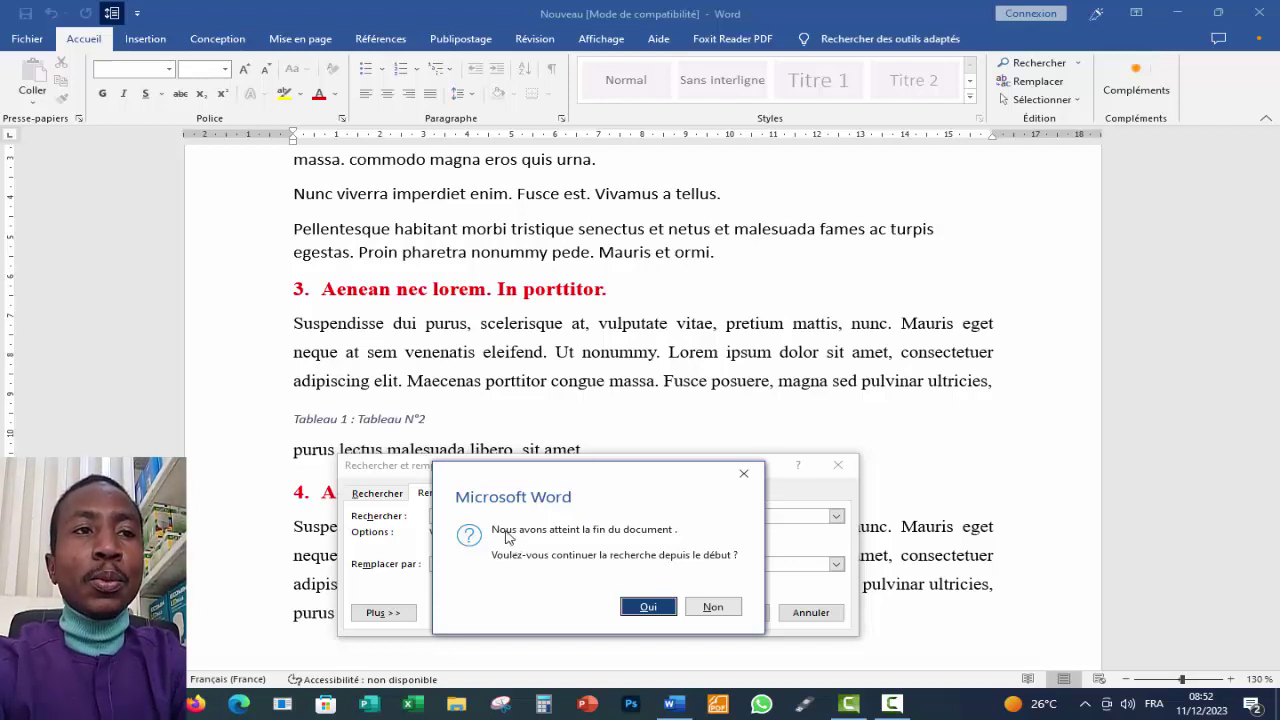
{"action": "left_click", "coordinate": [648, 607]}
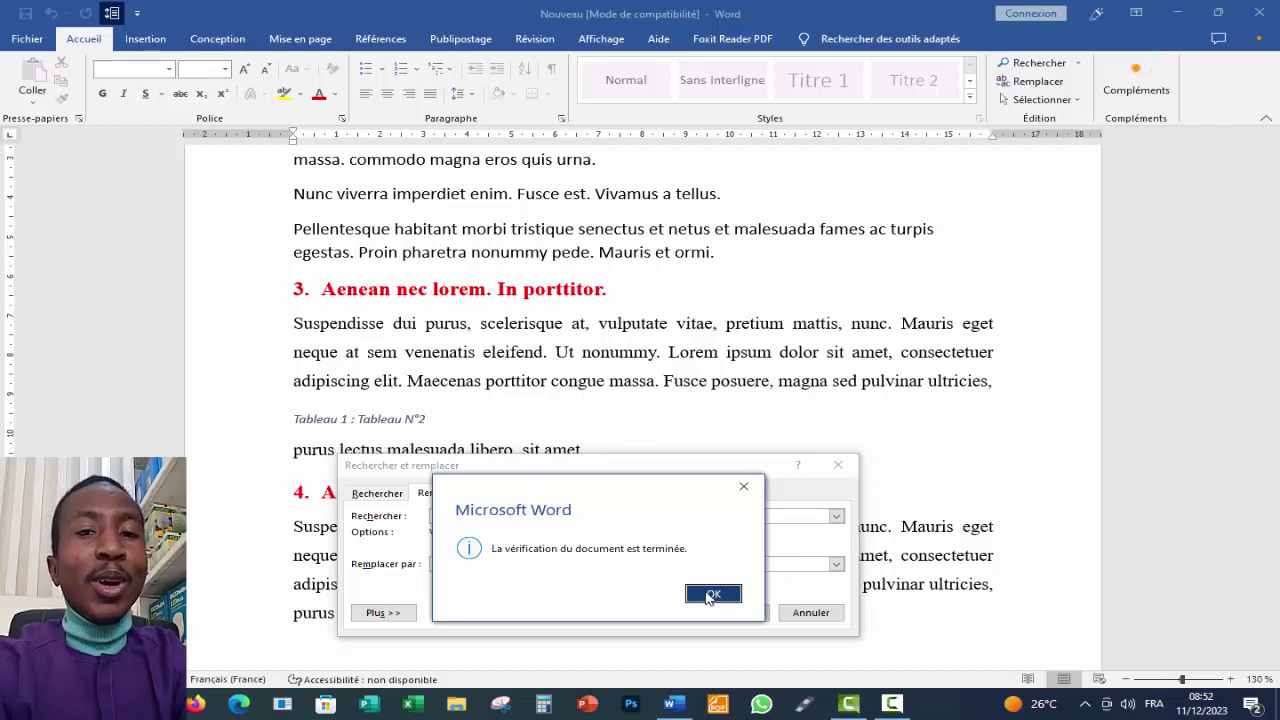
{"action": "left_click", "coordinate": [711, 595]}
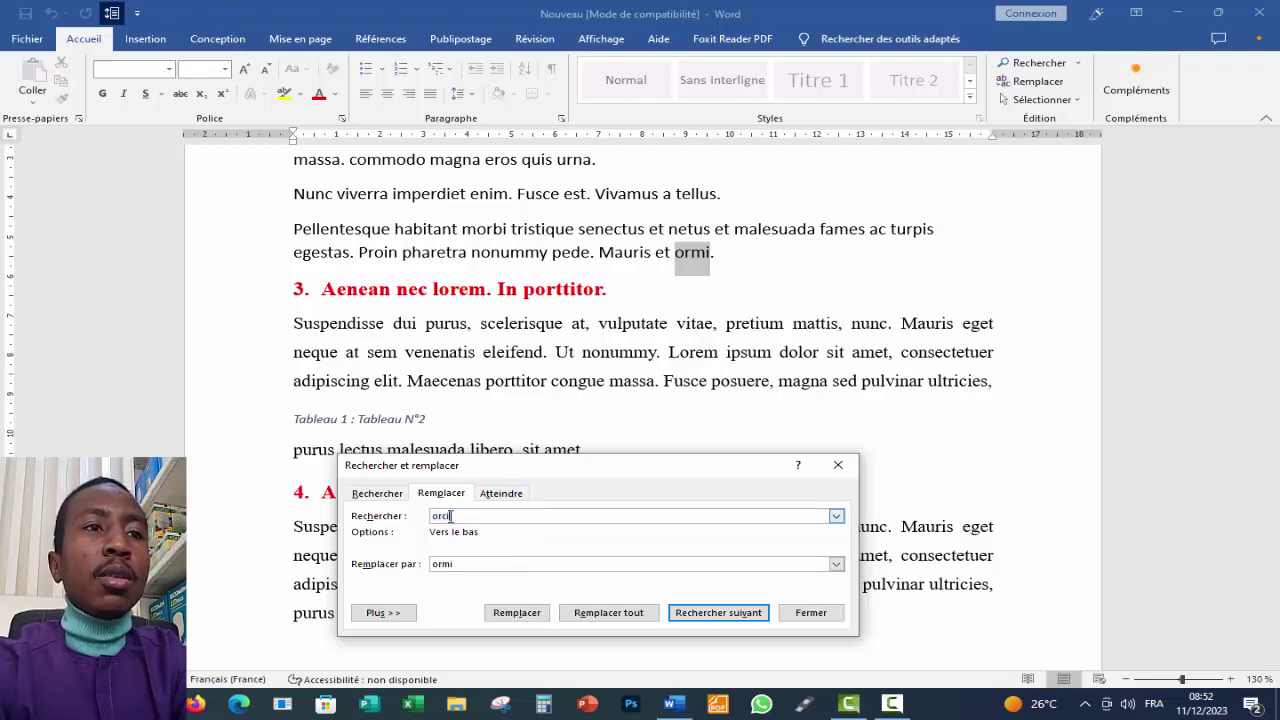
Change the search term to "lorem" and the replacement text to "lorent"
{"action": "left_click_drag", "start_coordinate": [451, 516], "coordinate": [424, 516]}
{"action": "type", "text": "lor"}
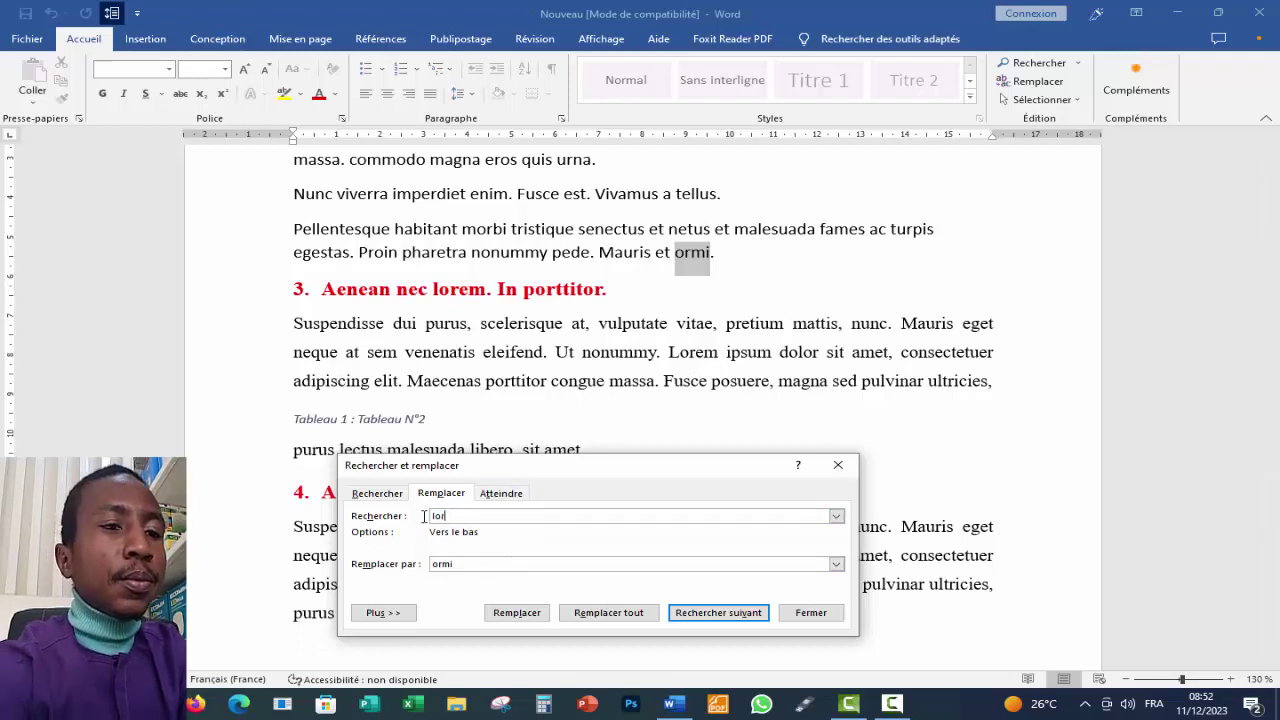
{"action": "type", "text": "em"}
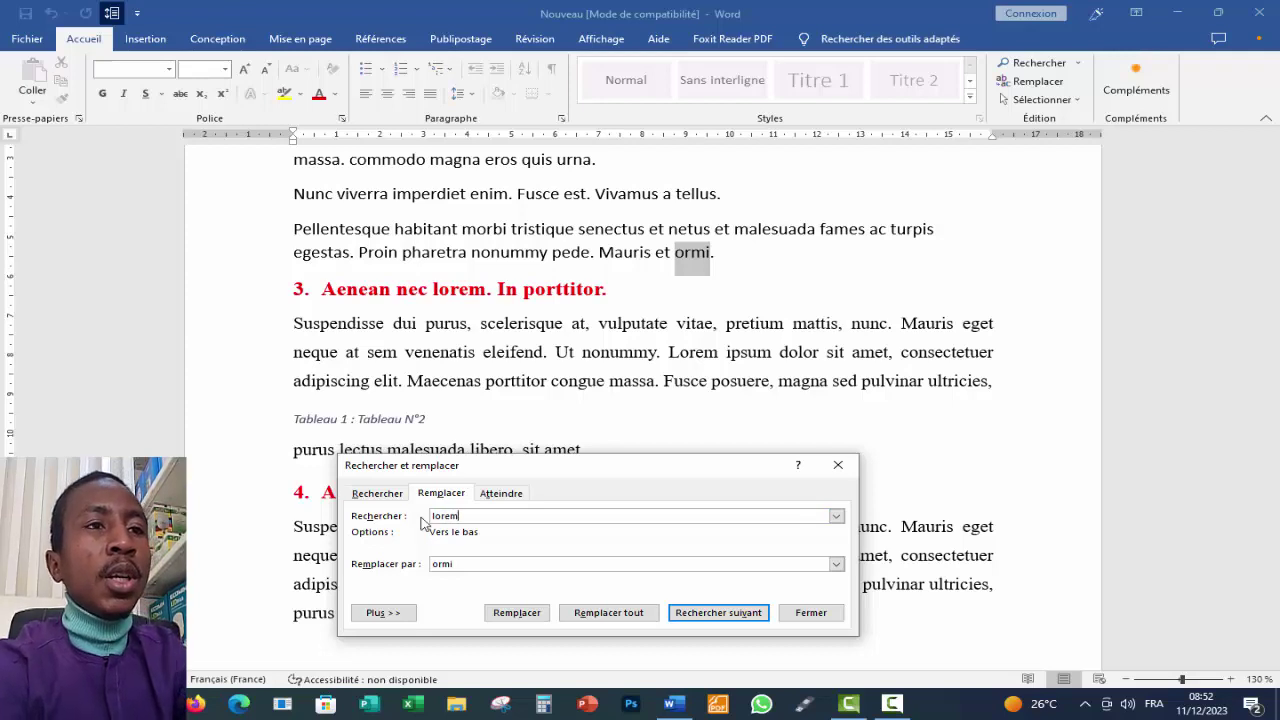
{"action": "double_click", "coordinate": [446, 563]}
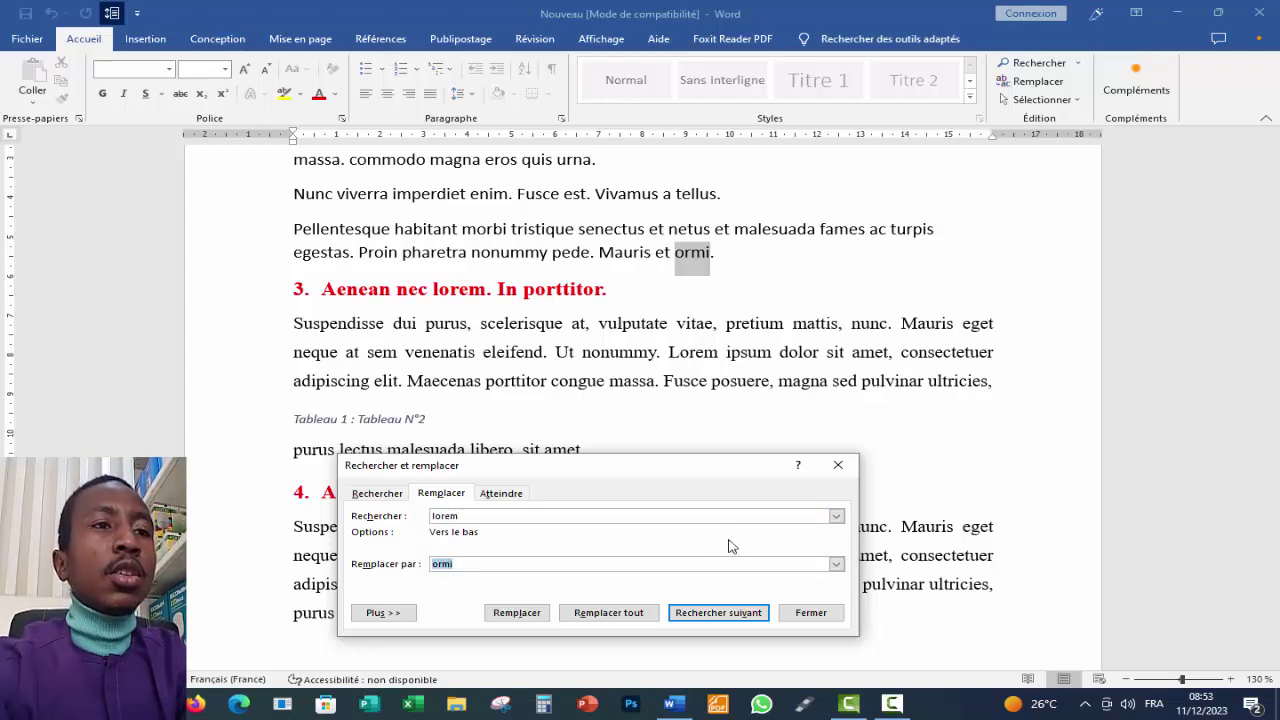
{"action": "type", "text": "lo"}
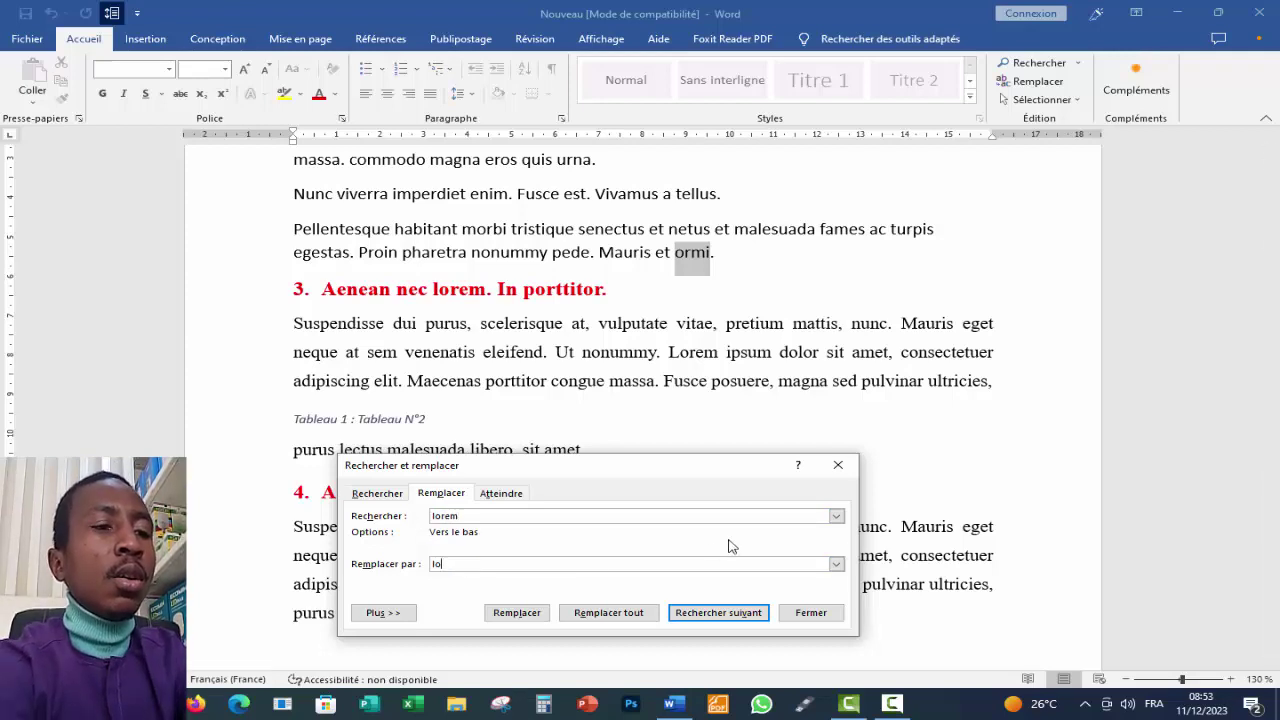
{"action": "type", "text": "rent"}
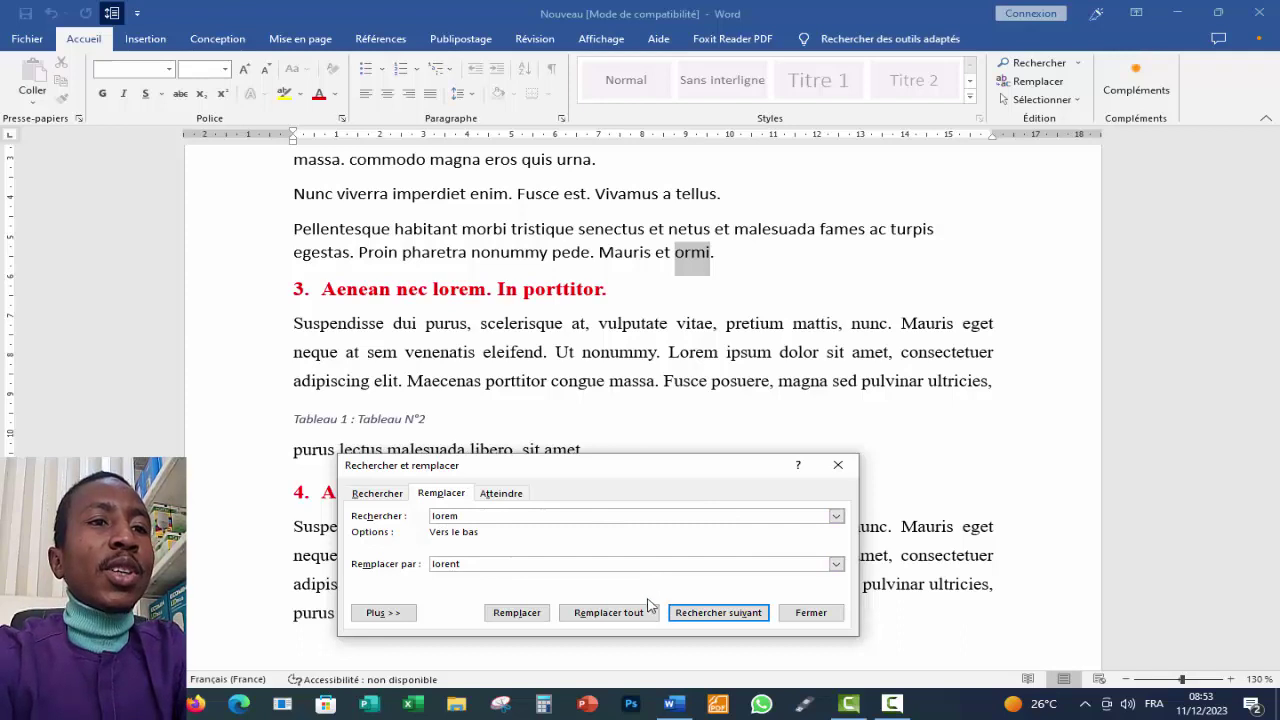
Step through the matches of "lorem" to the one in heading 1 and replace only that one with "lorent"
{"action": "left_click", "coordinate": [717, 621]}
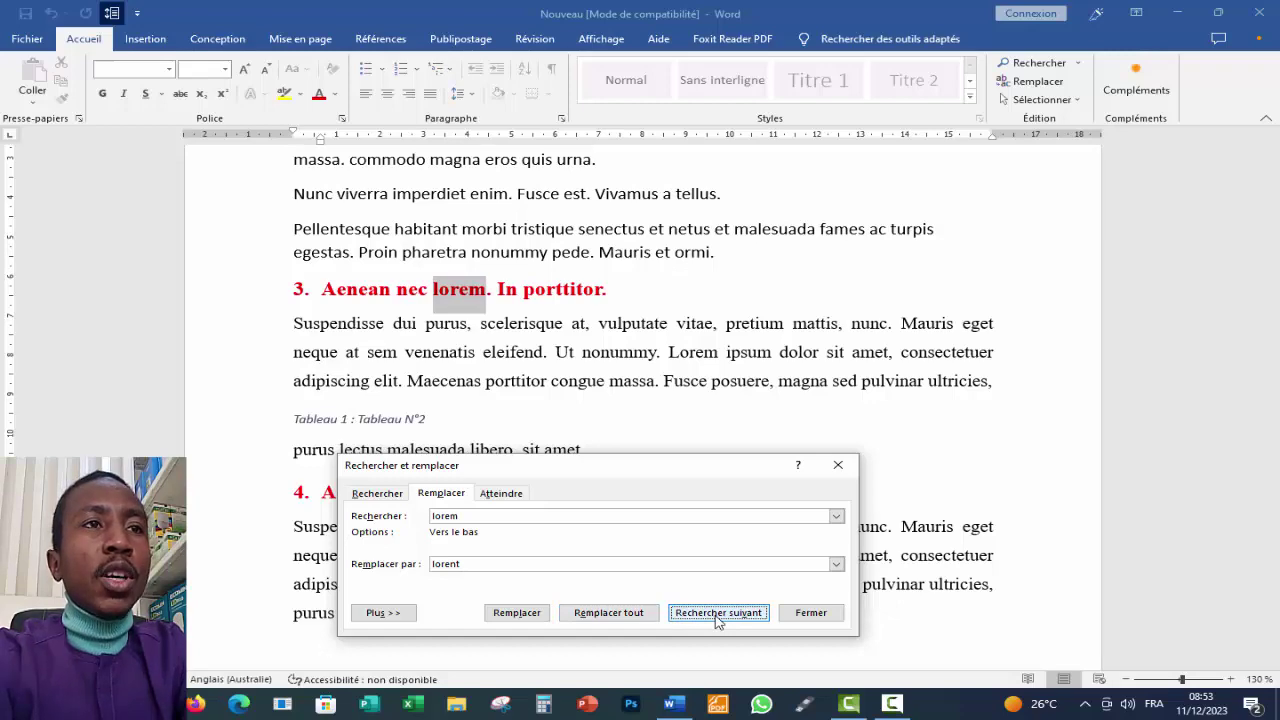
{"action": "left_click", "coordinate": [717, 618]}
{"action": "left_click", "coordinate": [717, 618]}
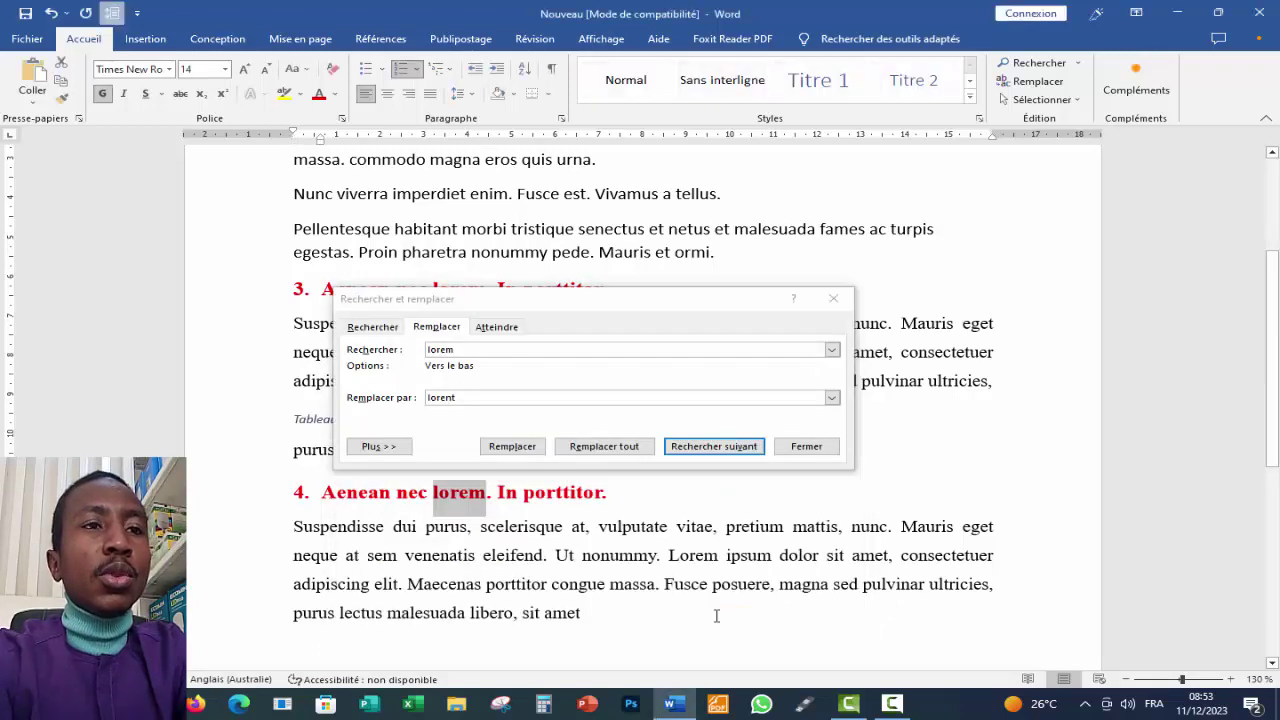
{"action": "left_click", "coordinate": [735, 450]}
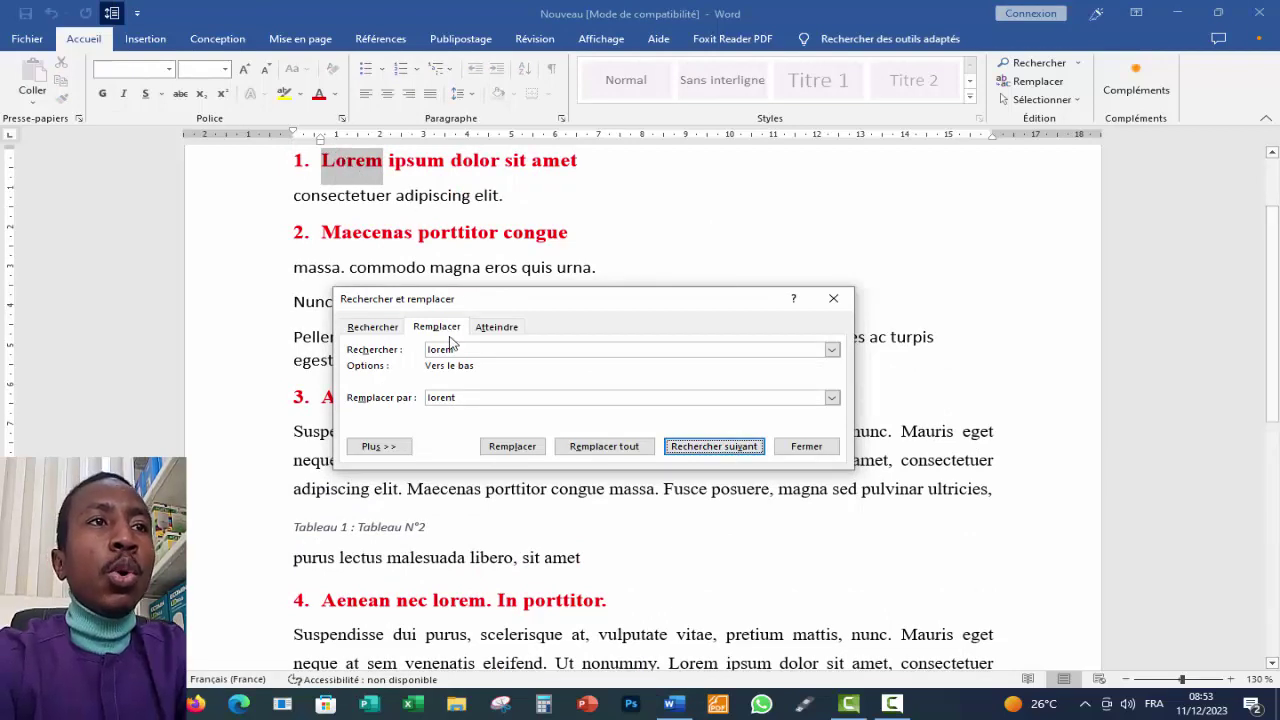
{"action": "left_click_drag", "start_coordinate": [477, 306], "coordinate": [458, 454]}
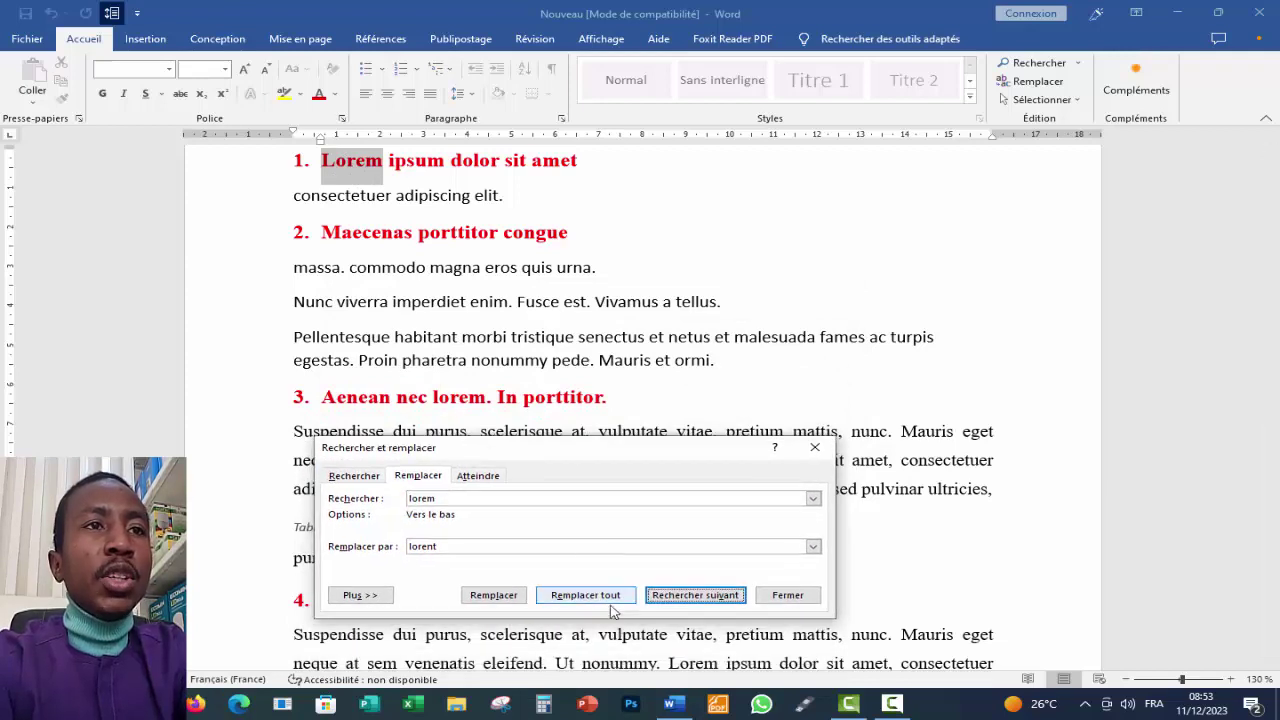
{"action": "left_click", "coordinate": [494, 595]}
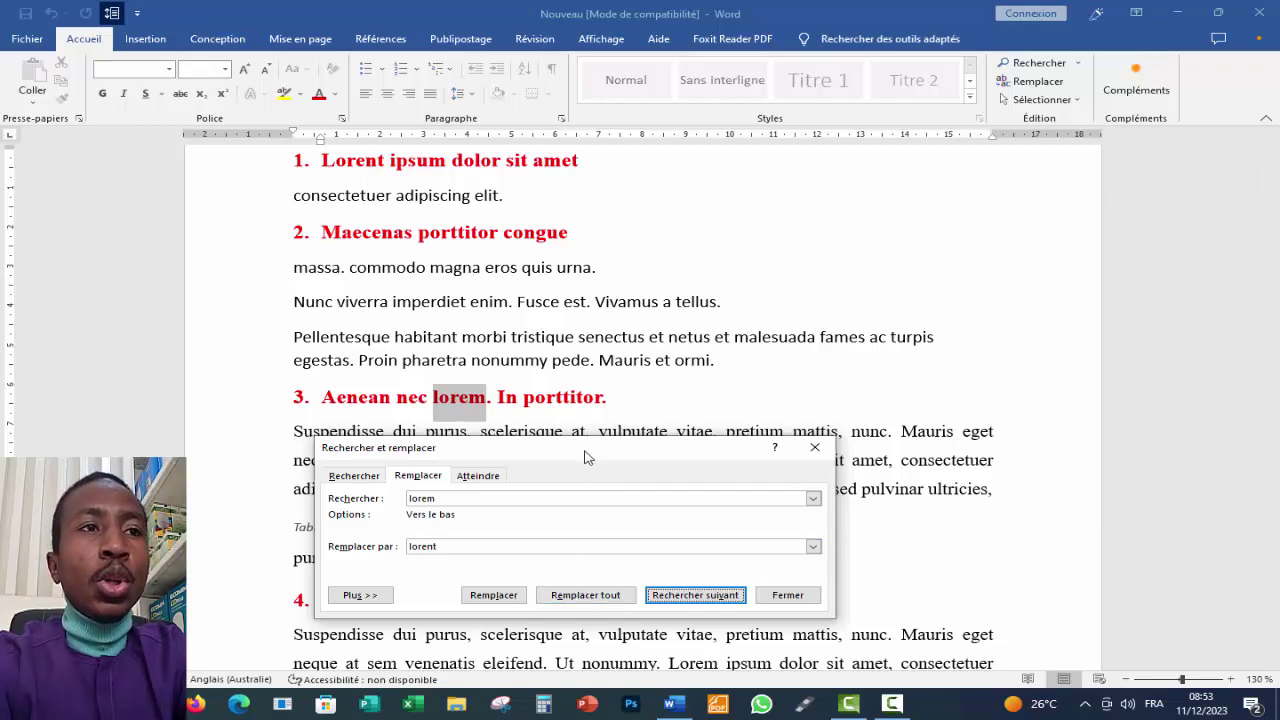
Replace all remaining occurrences of "lorem" in the document with "lorent" at once
{"action": "left_click_drag", "start_coordinate": [587, 455], "coordinate": [740, 178]}
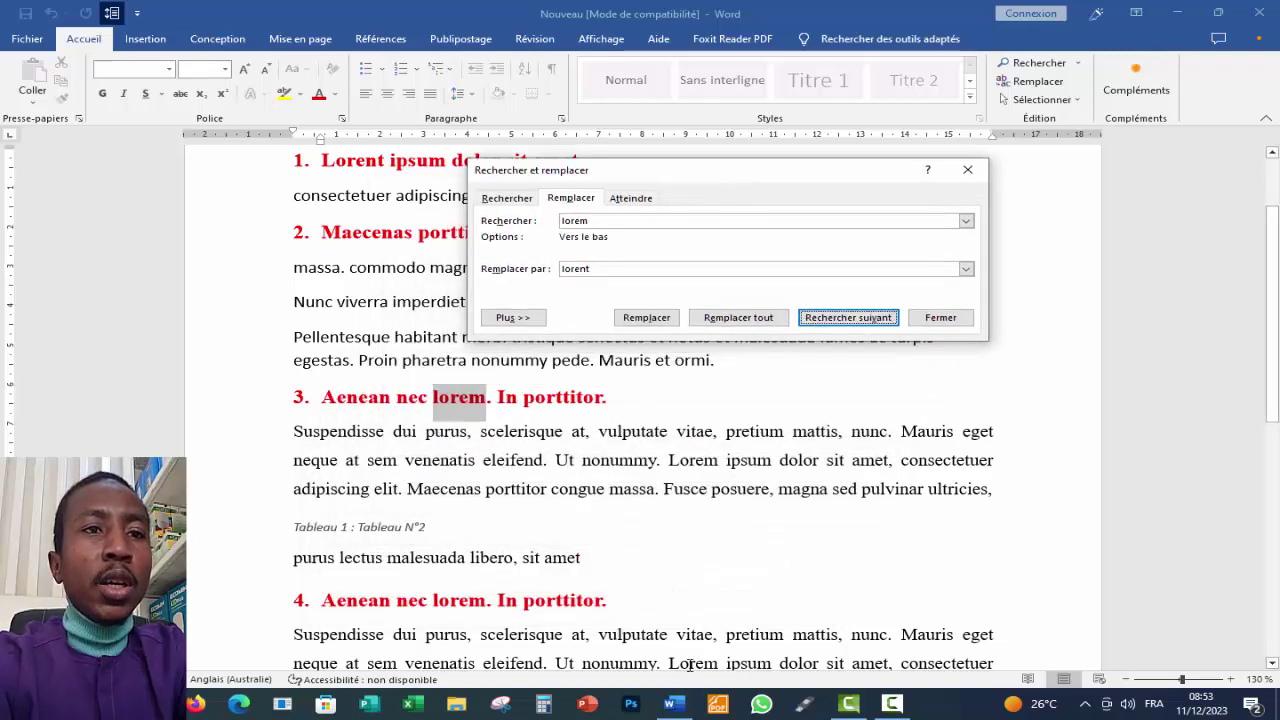
{"action": "scroll", "coordinate": [688, 566], "scroll_direction": "down", "scroll_amount": 1}
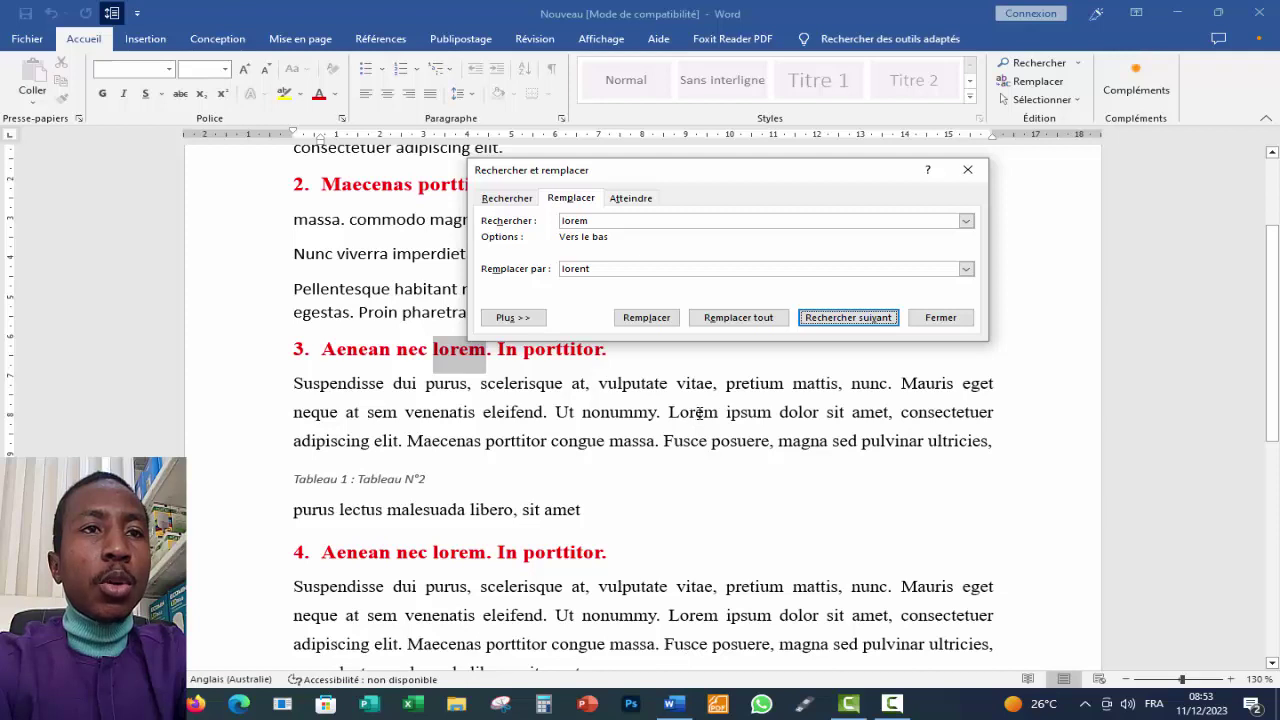
{"action": "left_click", "coordinate": [738, 317]}
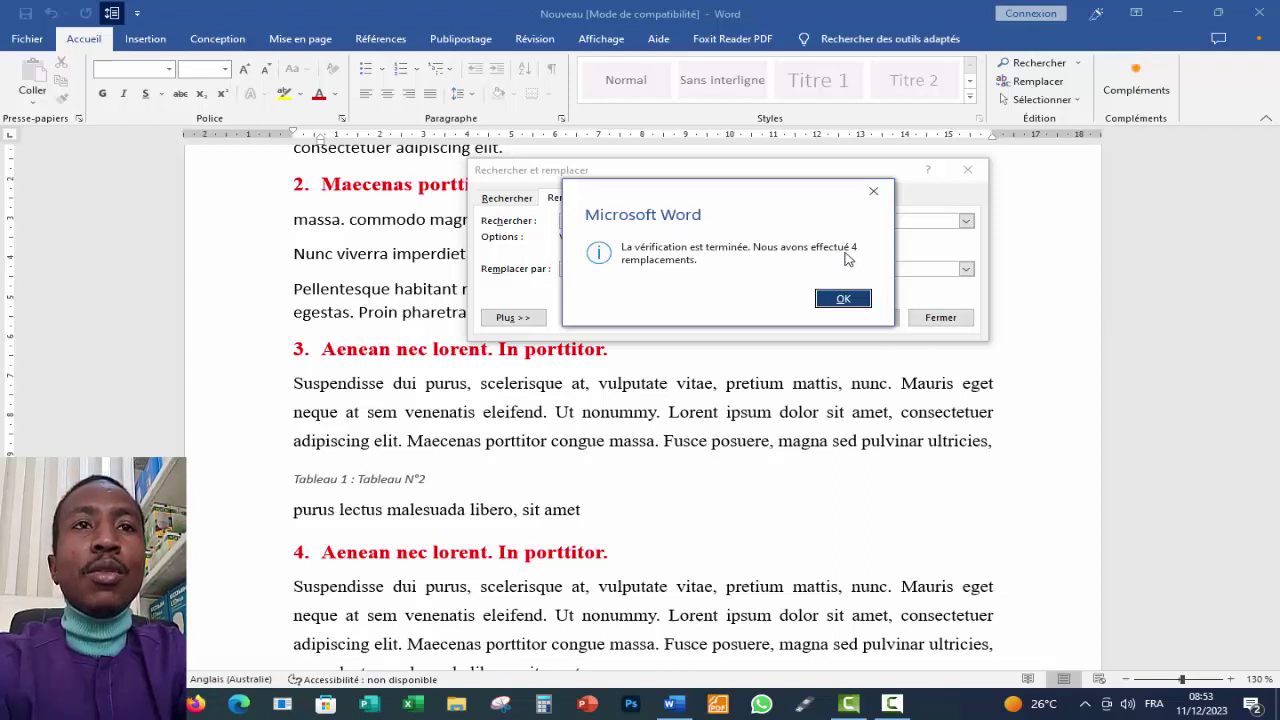
{"action": "left_click", "coordinate": [846, 301]}
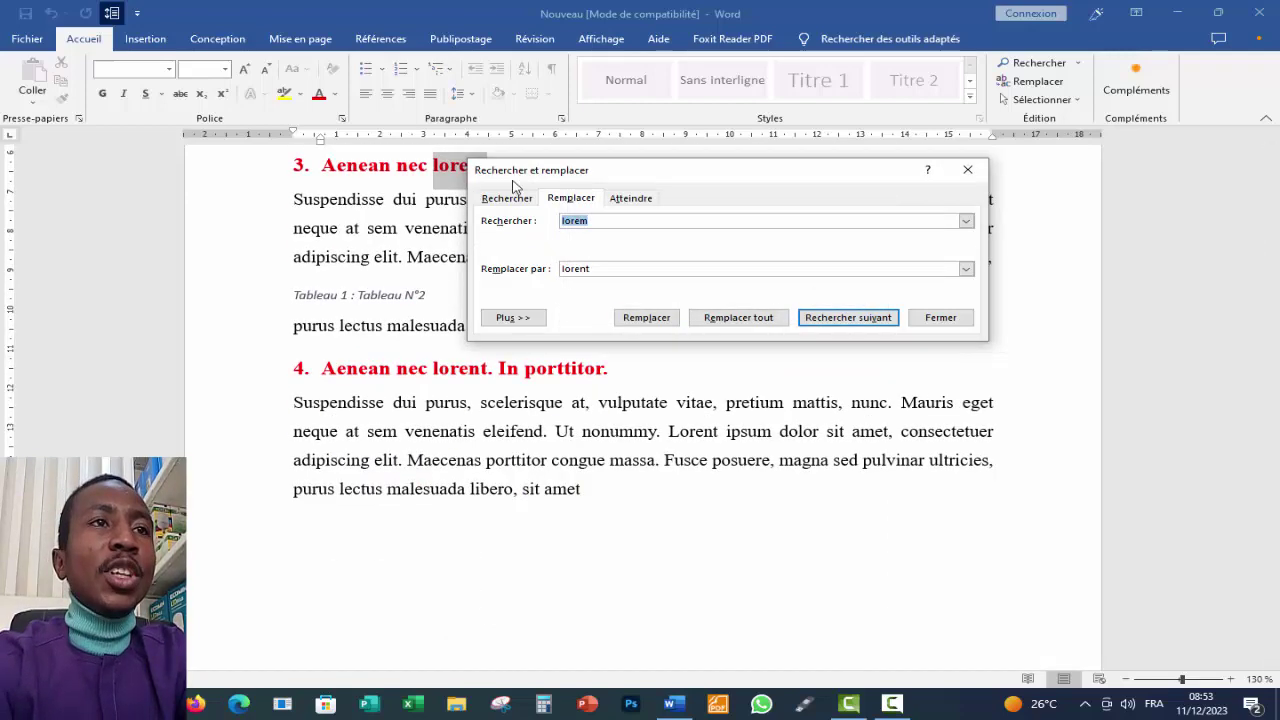
{"action": "left_click_drag", "start_coordinate": [512, 186], "coordinate": [174, 281]}
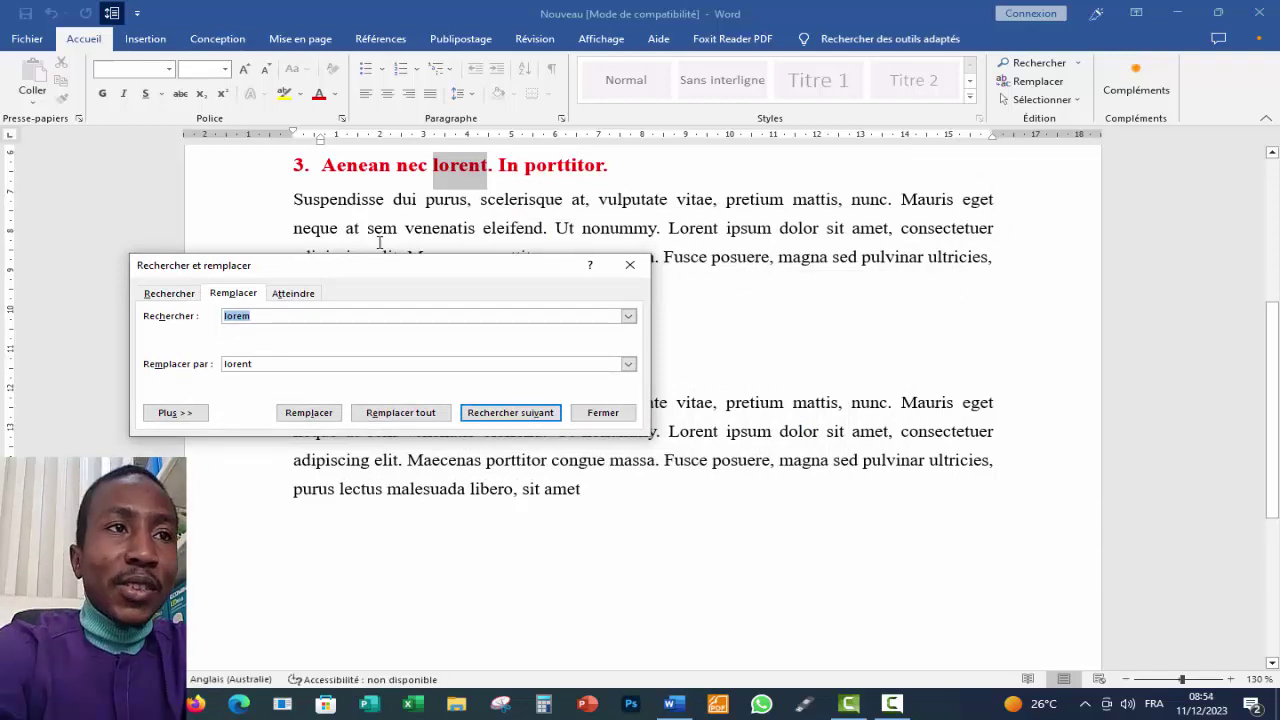
{"action": "left_click_drag", "start_coordinate": [386, 271], "coordinate": [545, 257]}
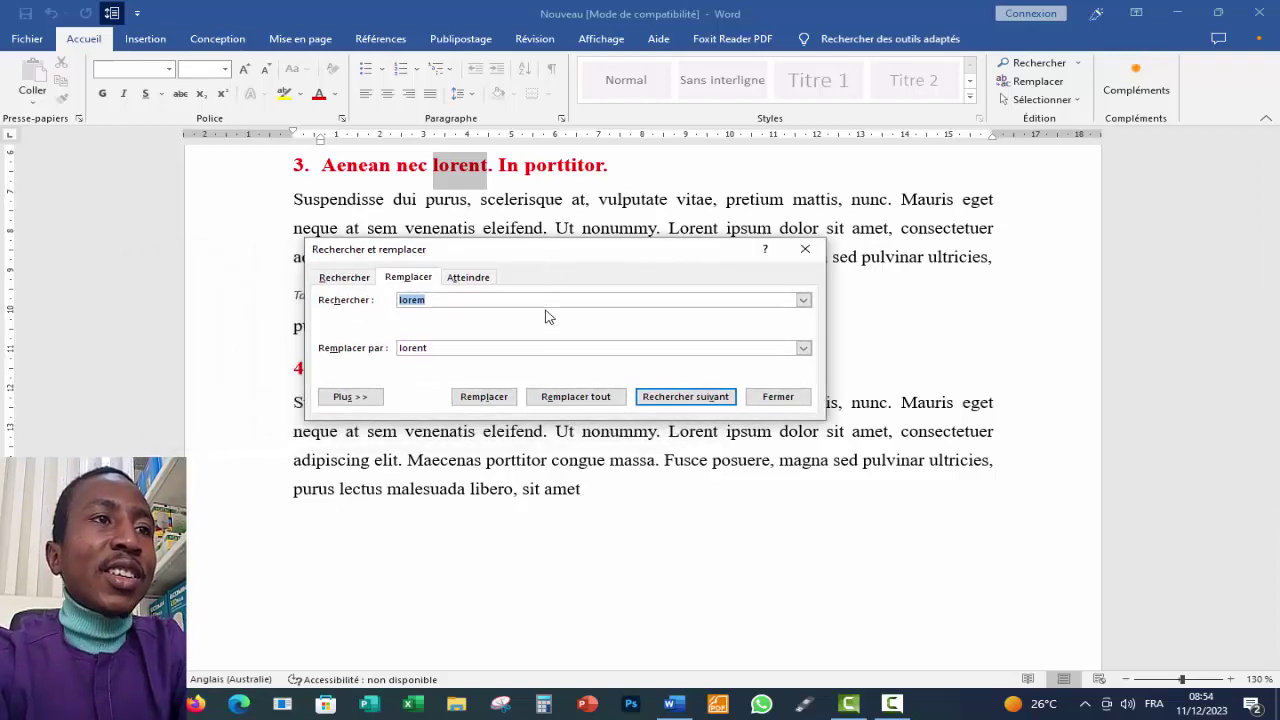
Expand the search options, switch from replacing to finding, and highlight all matches of "lorem" in the document
{"action": "left_click", "coordinate": [350, 399]}
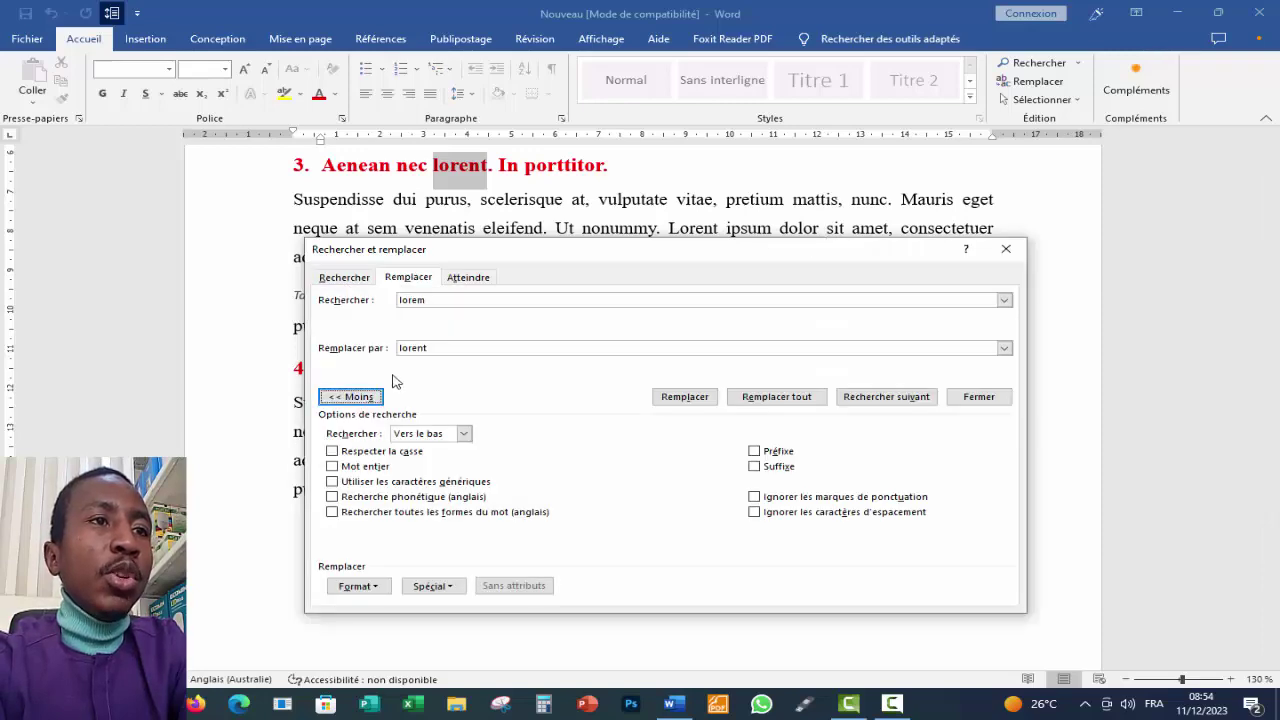
{"action": "left_click_drag", "start_coordinate": [486, 256], "coordinate": [505, 373]}
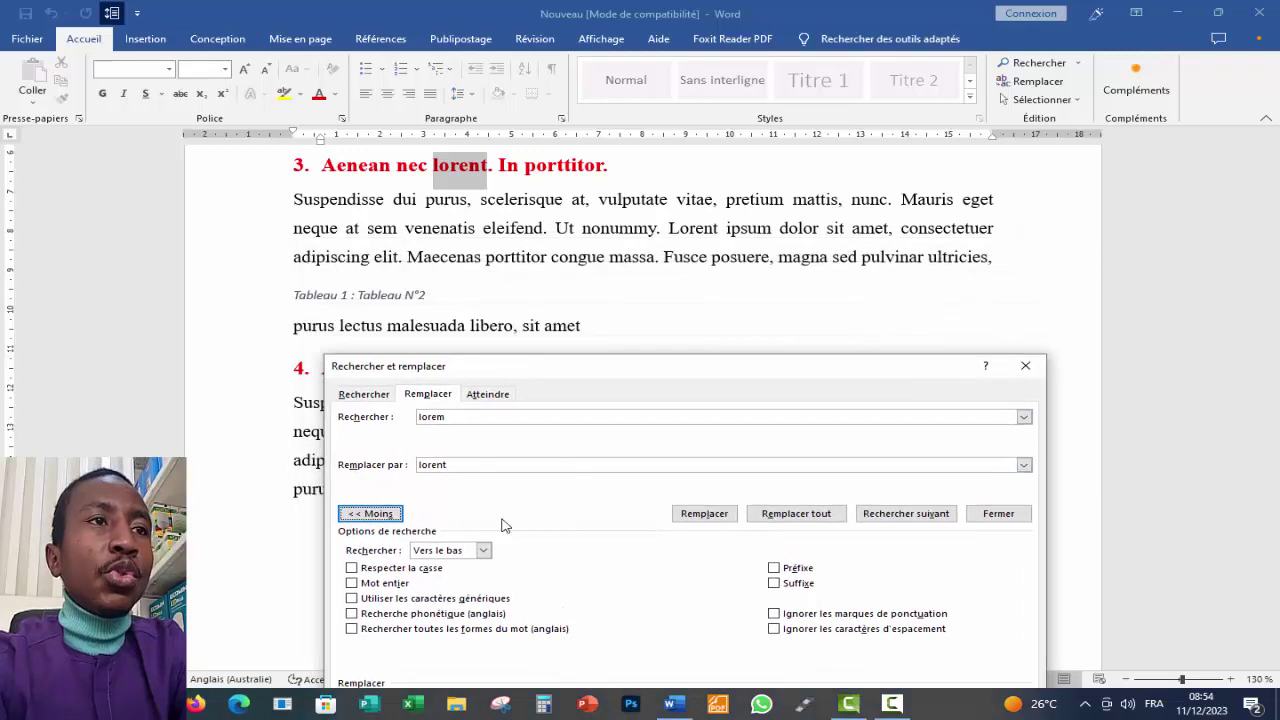
{"action": "left_click", "coordinate": [356, 397]}
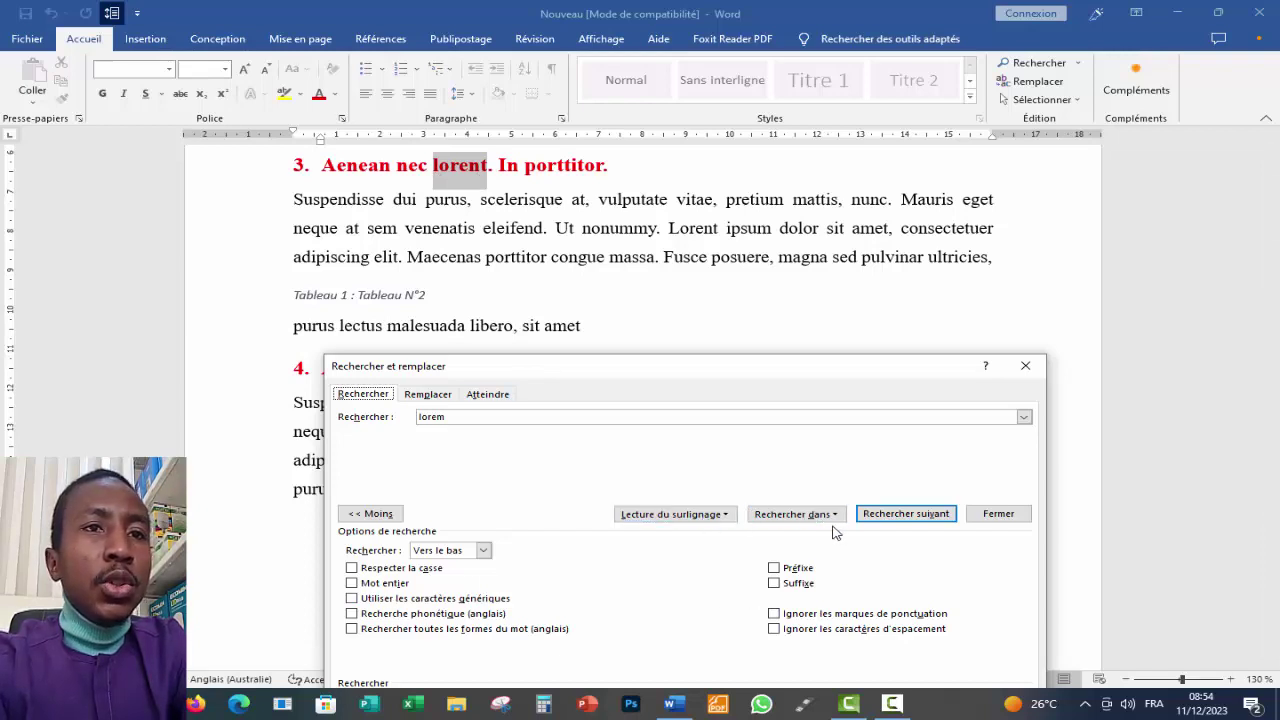
{"action": "left_click", "coordinate": [684, 518]}
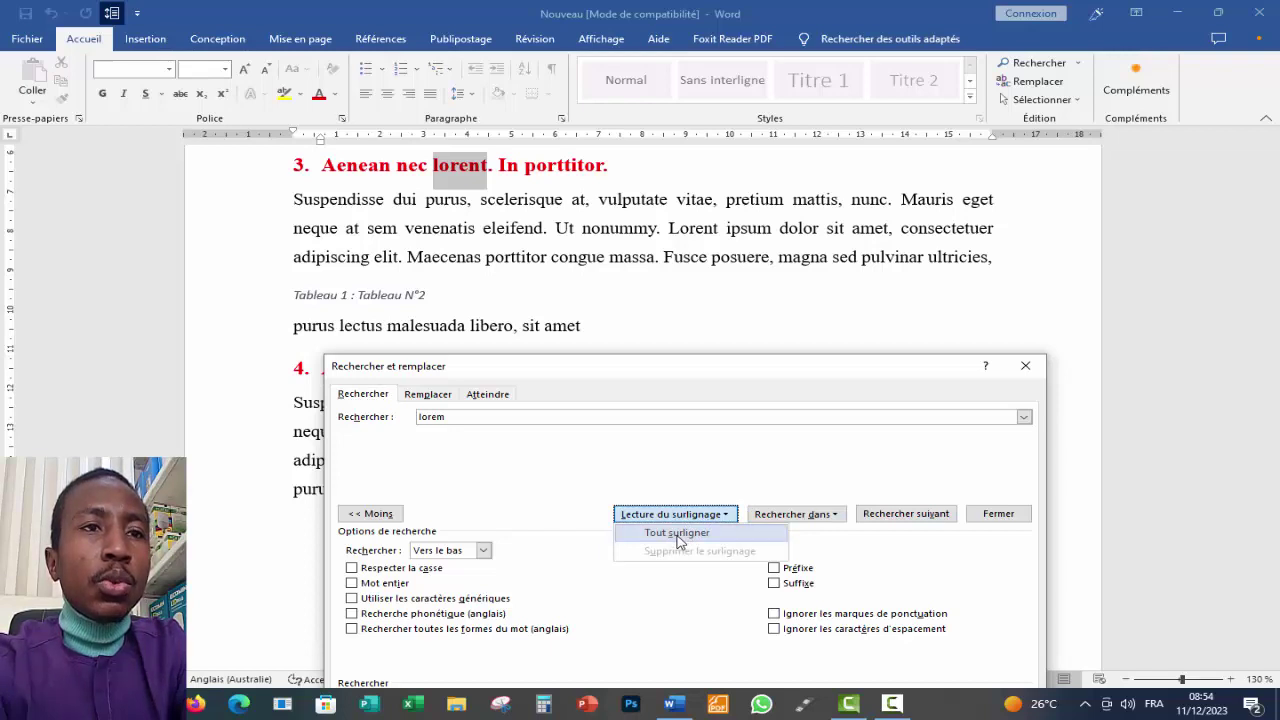
{"action": "left_click", "coordinate": [677, 536]}
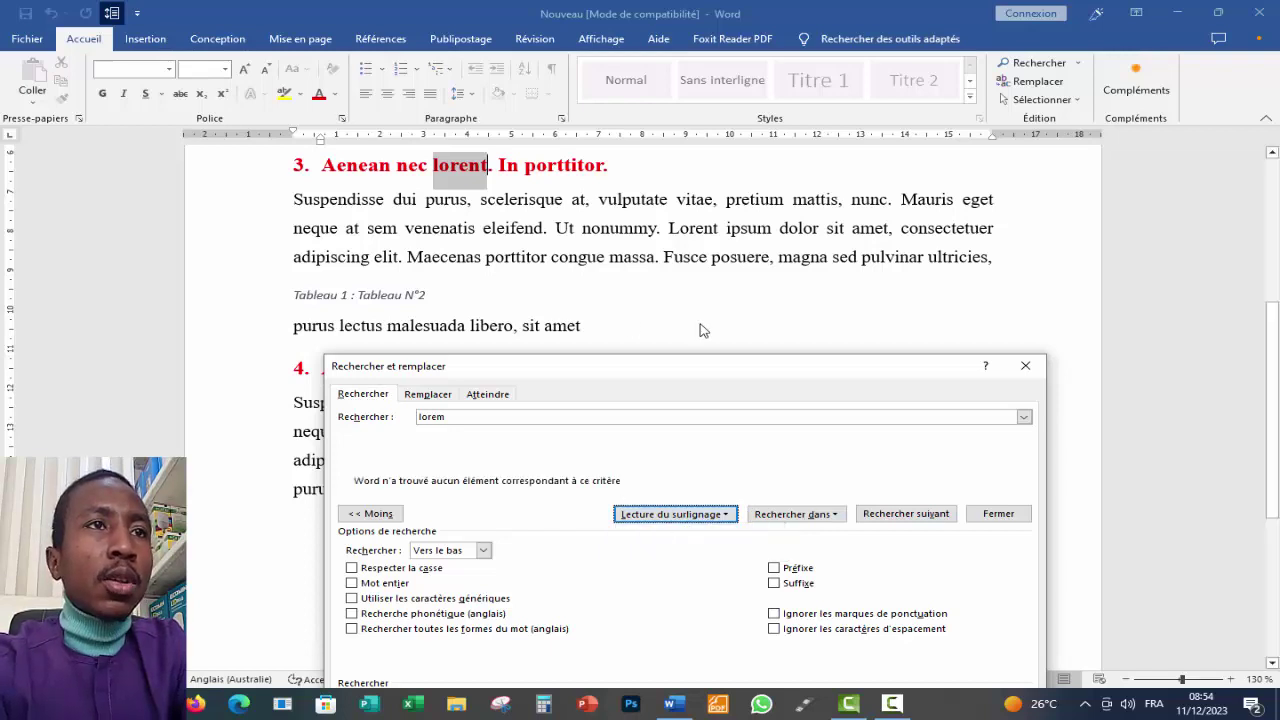
Place the cursor at the start of heading 1 and retry highlighting all matches of "lorem"
{"action": "scroll", "coordinate": [727, 310], "scroll_direction": "up", "scroll_amount": 2}
{"action": "scroll", "coordinate": [725, 312], "scroll_direction": "up", "scroll_amount": 6}
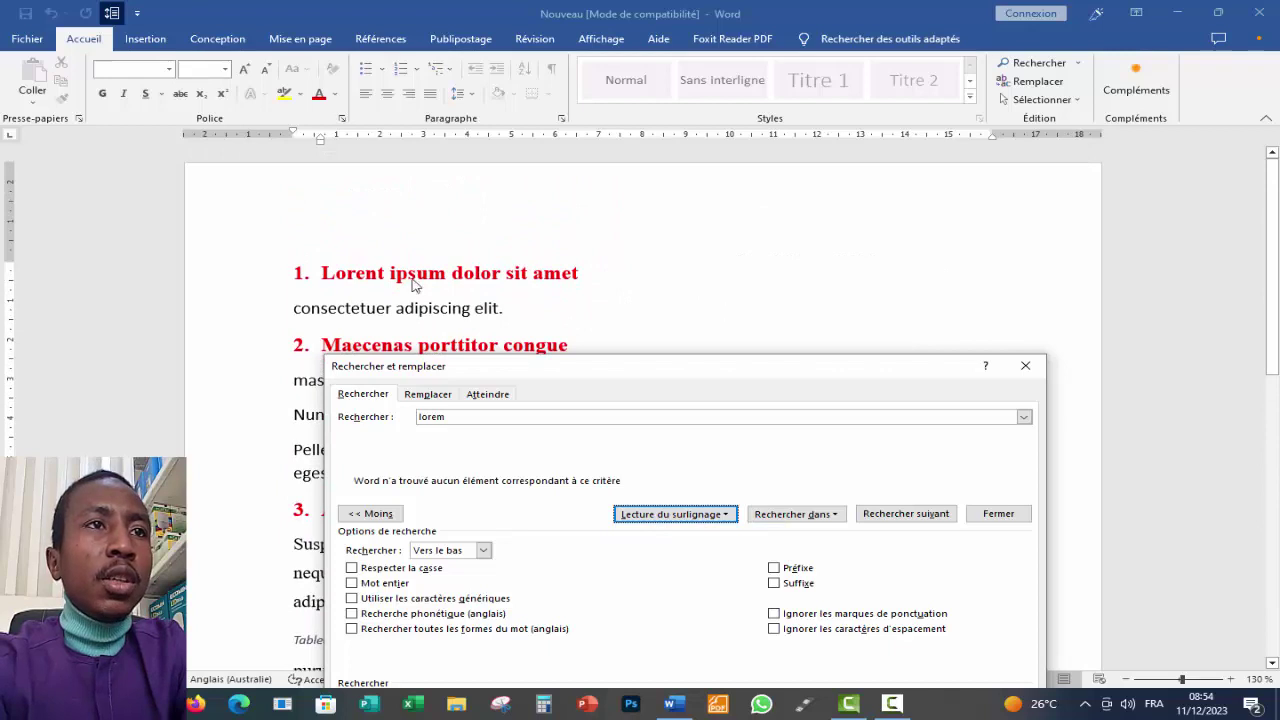
{"action": "key", "text": "Escape"}
{"action": "left_click", "coordinate": [325, 274]}
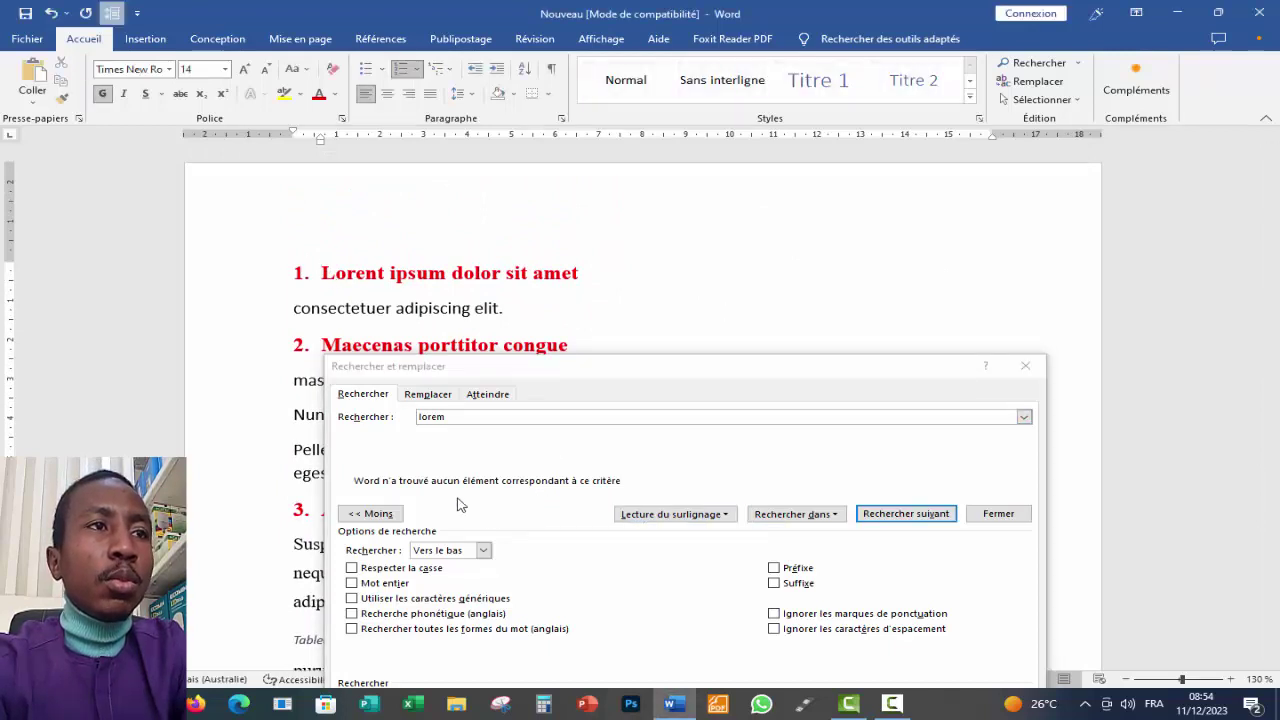
{"action": "left_click", "coordinate": [668, 517]}
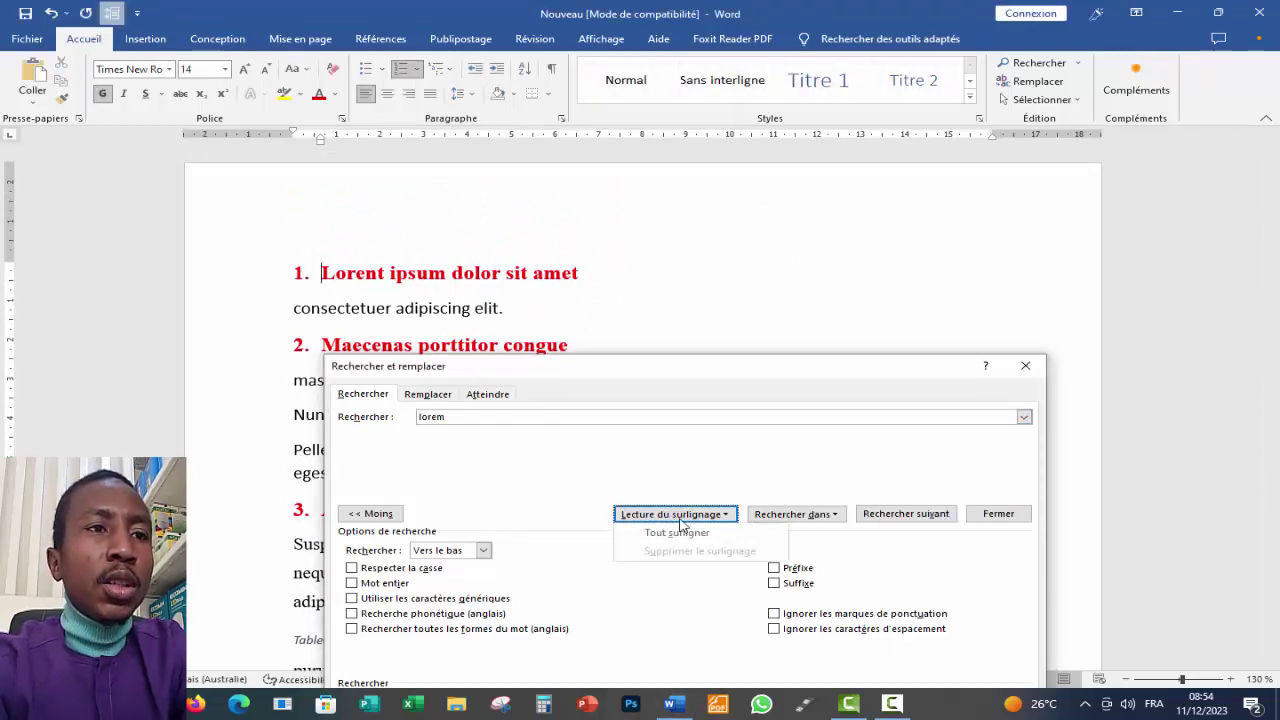
{"action": "left_click", "coordinate": [697, 535]}
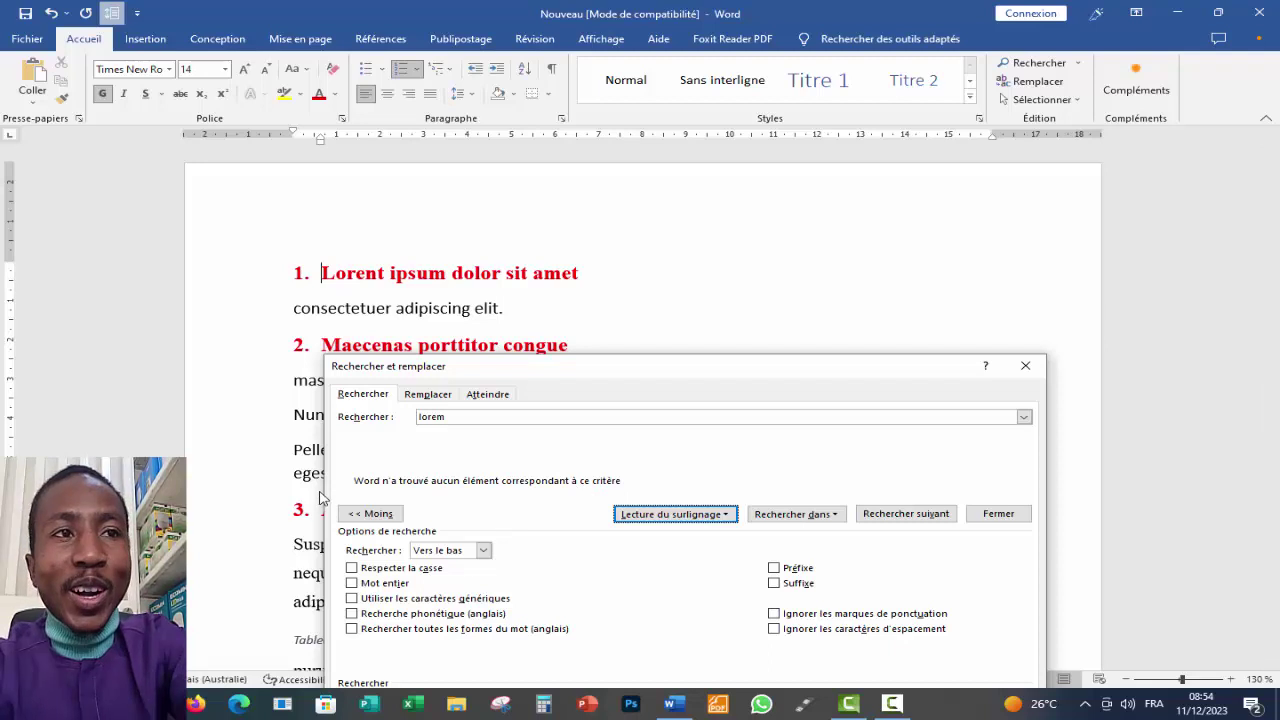
Change the search term to "lorent" and highlight all of its matches in the document
{"action": "left_click_drag", "start_coordinate": [467, 418], "coordinate": [428, 418]}
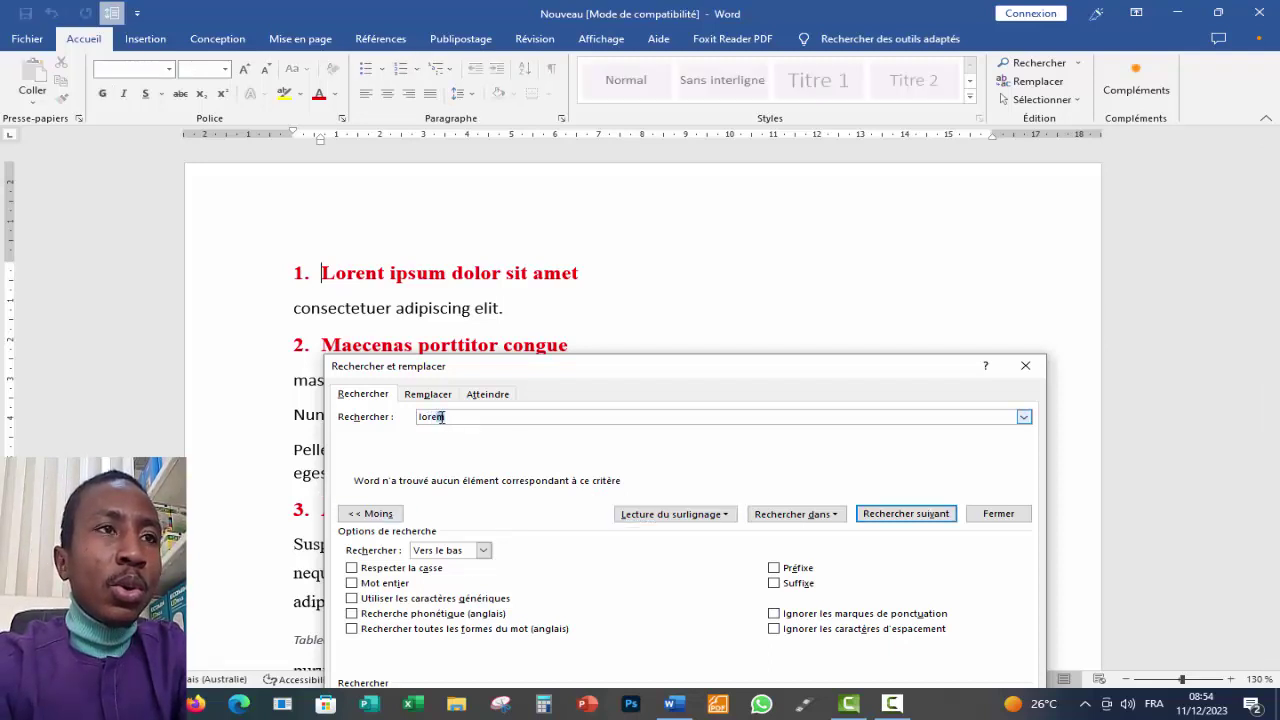
{"action": "type", "text": "reen"}
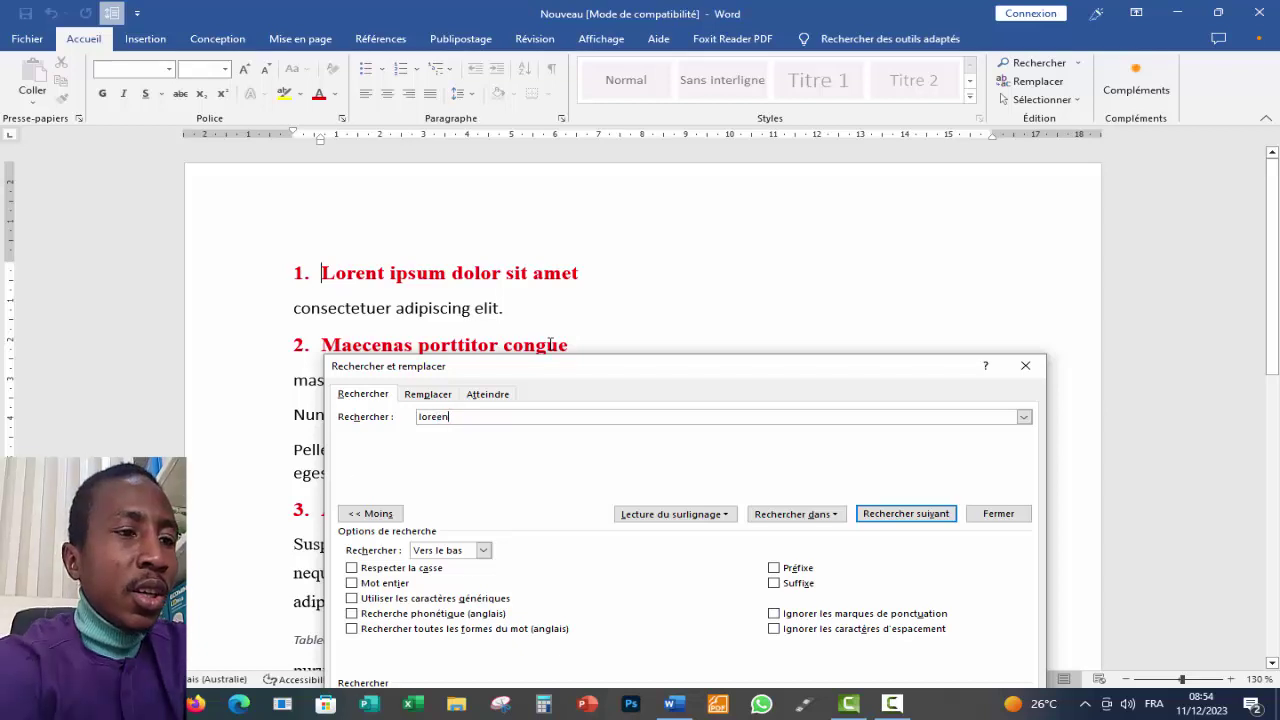
{"action": "type", "text": "t"}
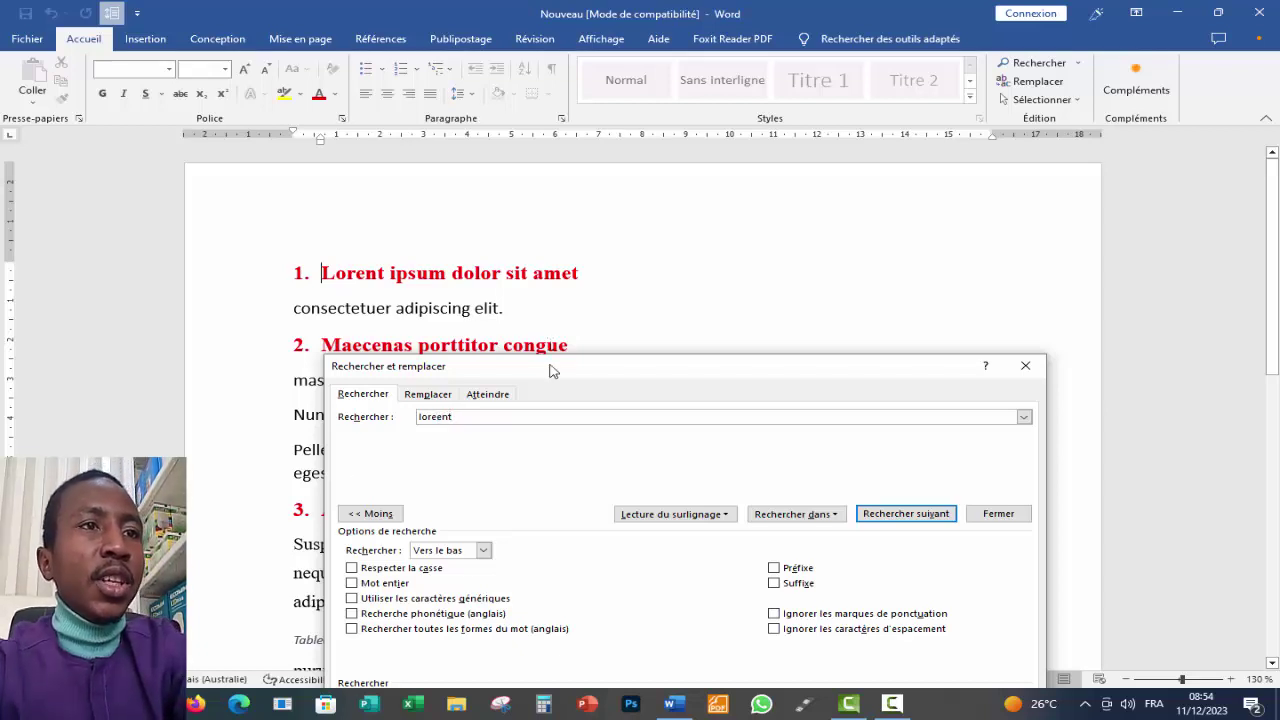
{"action": "left_click", "coordinate": [439, 417]}
{"action": "key", "text": "BackSpace"}
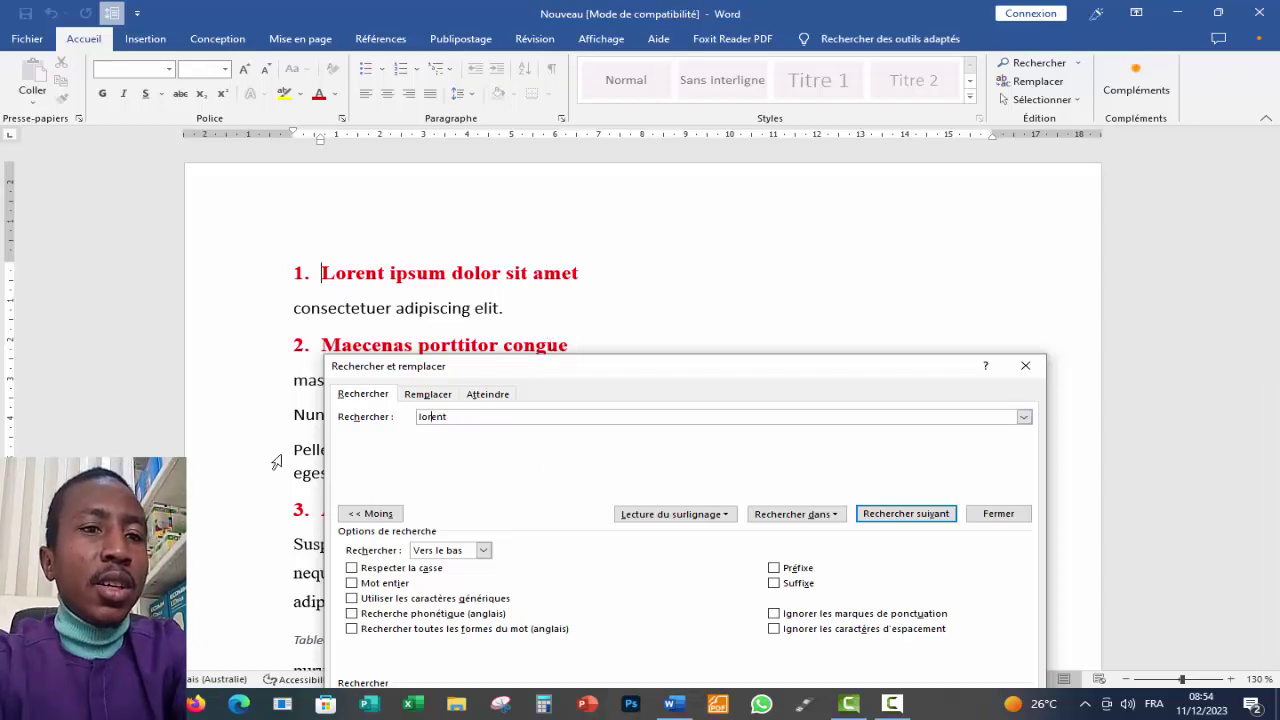
{"action": "left_click", "coordinate": [622, 516]}
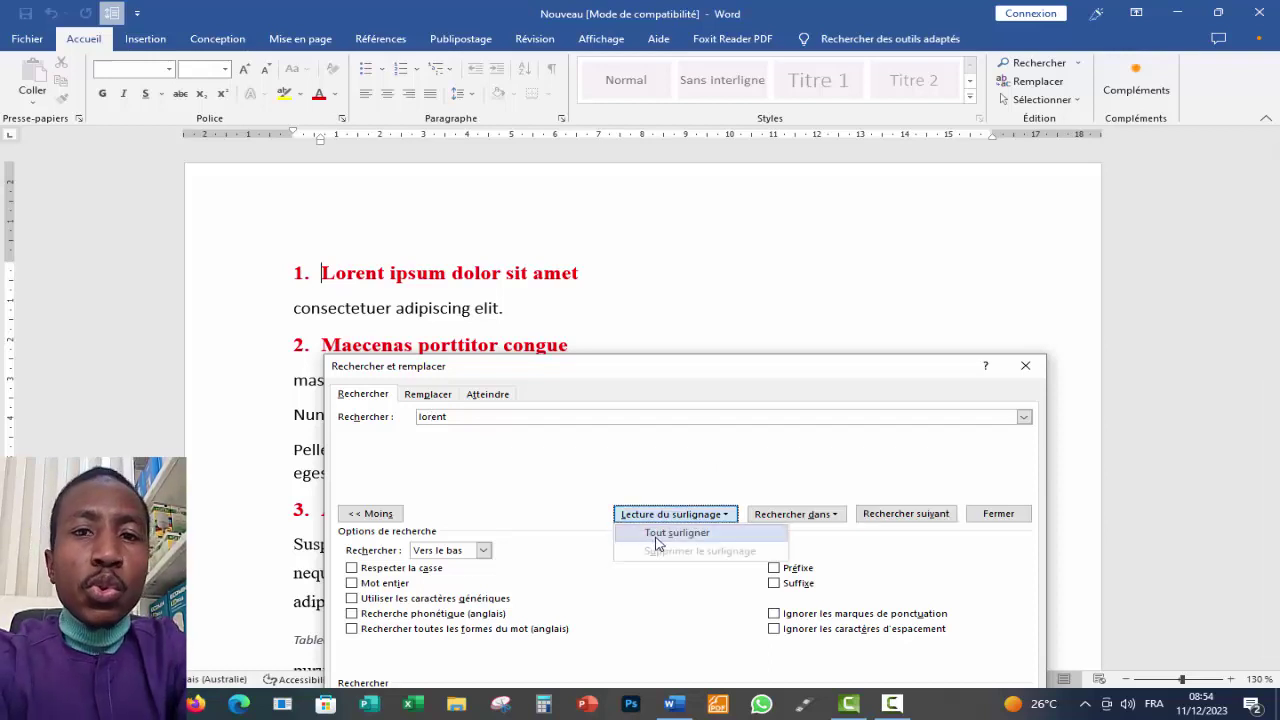
{"action": "left_click", "coordinate": [656, 533]}
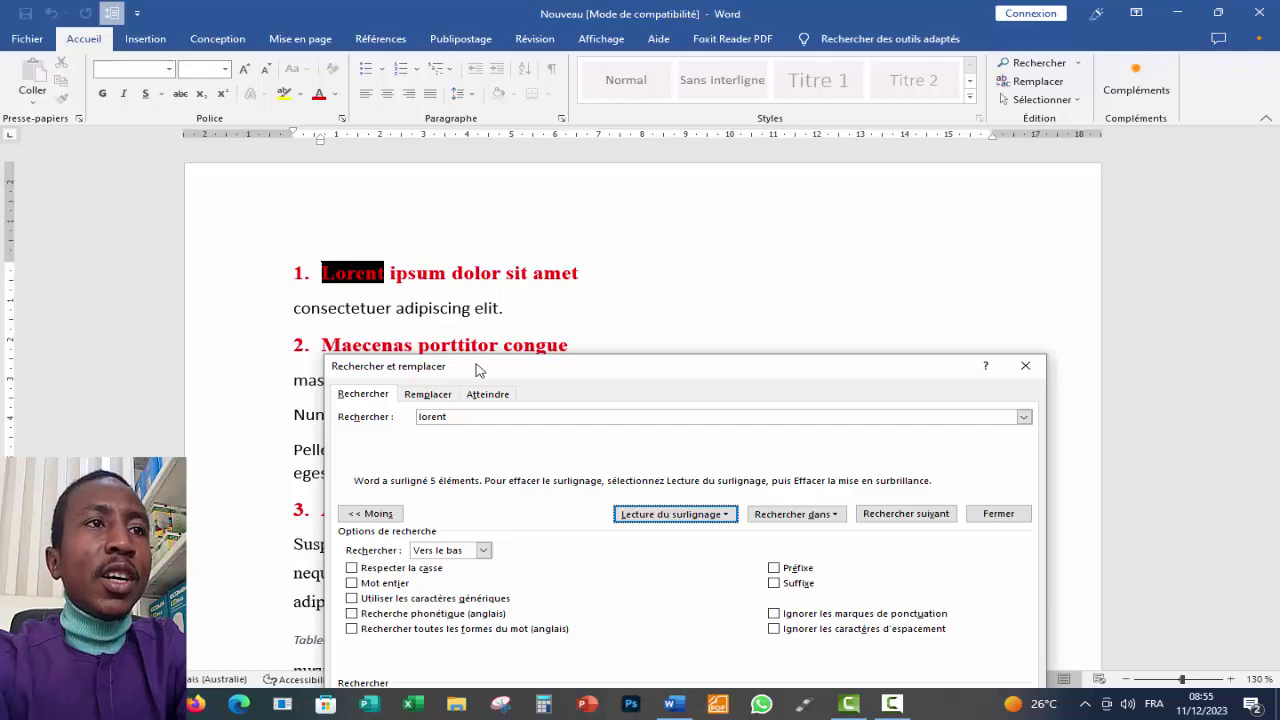
Move the search dialog clear of the text and review the highlighted occurrences of "lorent" throughout the document
{"action": "left_click_drag", "start_coordinate": [476, 370], "coordinate": [820, 253]}
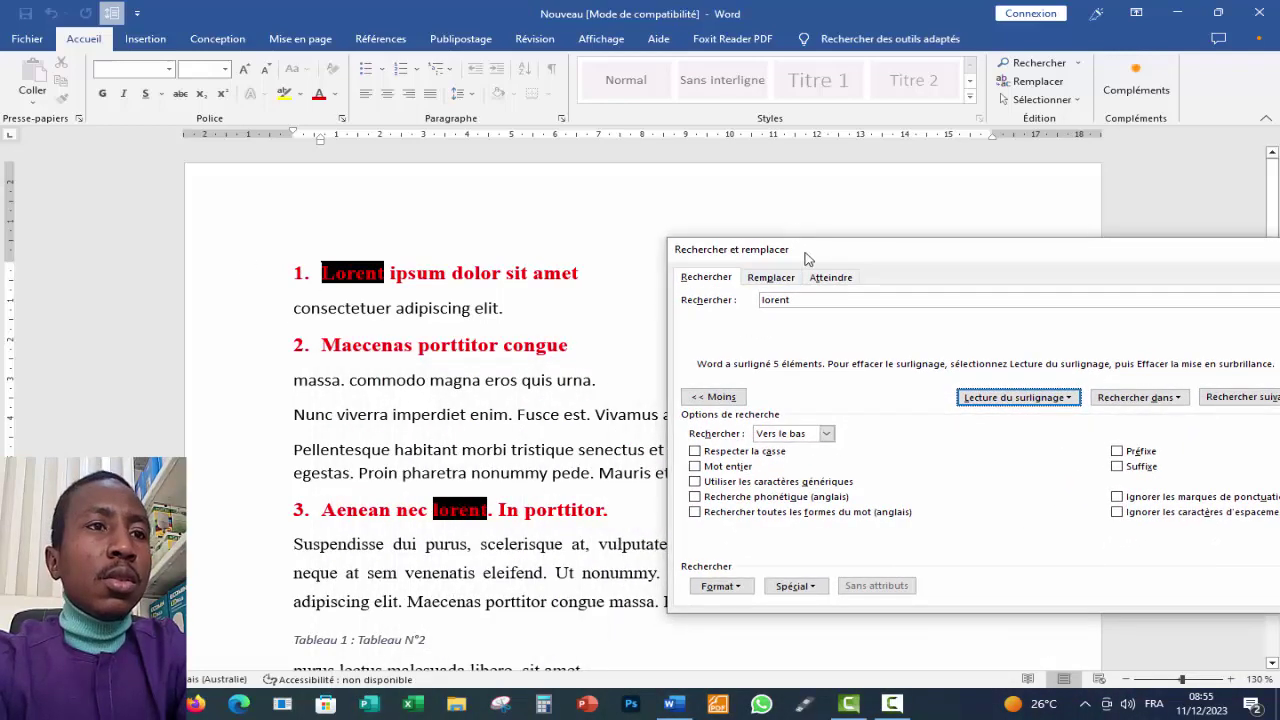
{"action": "scroll", "coordinate": [468, 557], "scroll_direction": "down", "scroll_amount": 1}
{"action": "scroll", "coordinate": [468, 557], "scroll_direction": "down", "scroll_amount": 5}
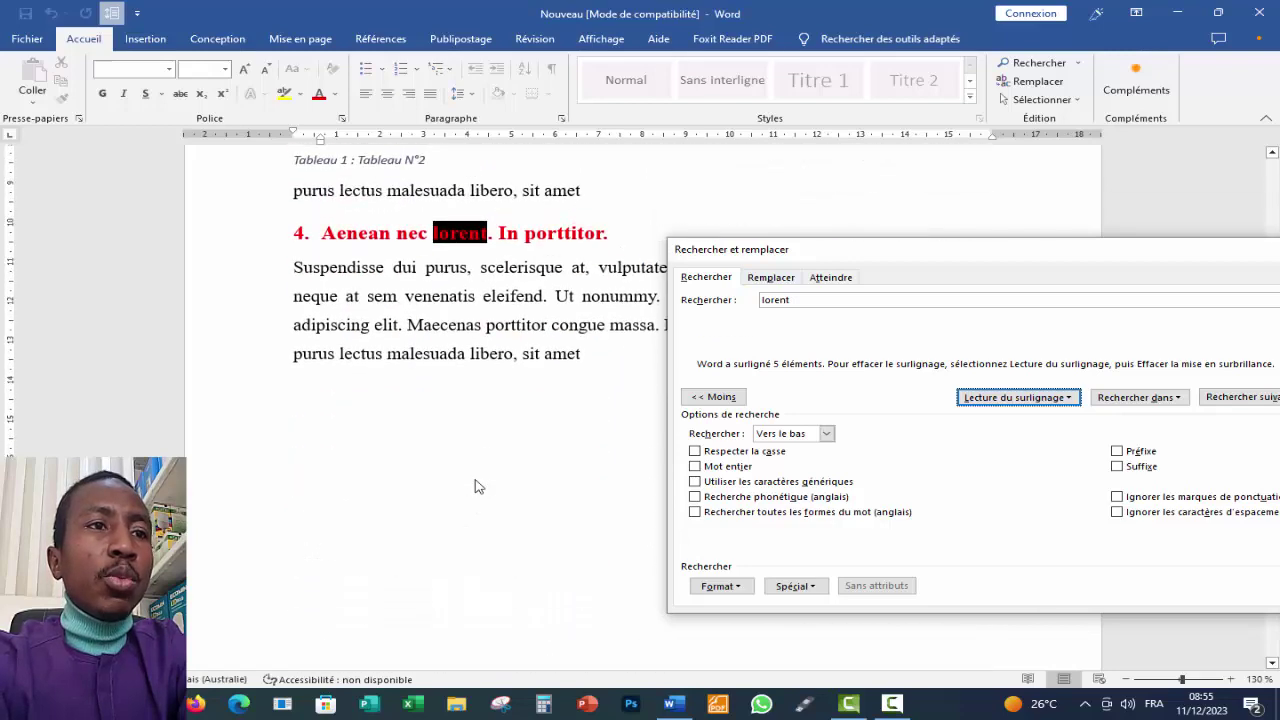
{"action": "scroll", "coordinate": [477, 486], "scroll_direction": "up", "scroll_amount": 3}
{"action": "scroll", "coordinate": [477, 486], "scroll_direction": "up", "scroll_amount": 4}
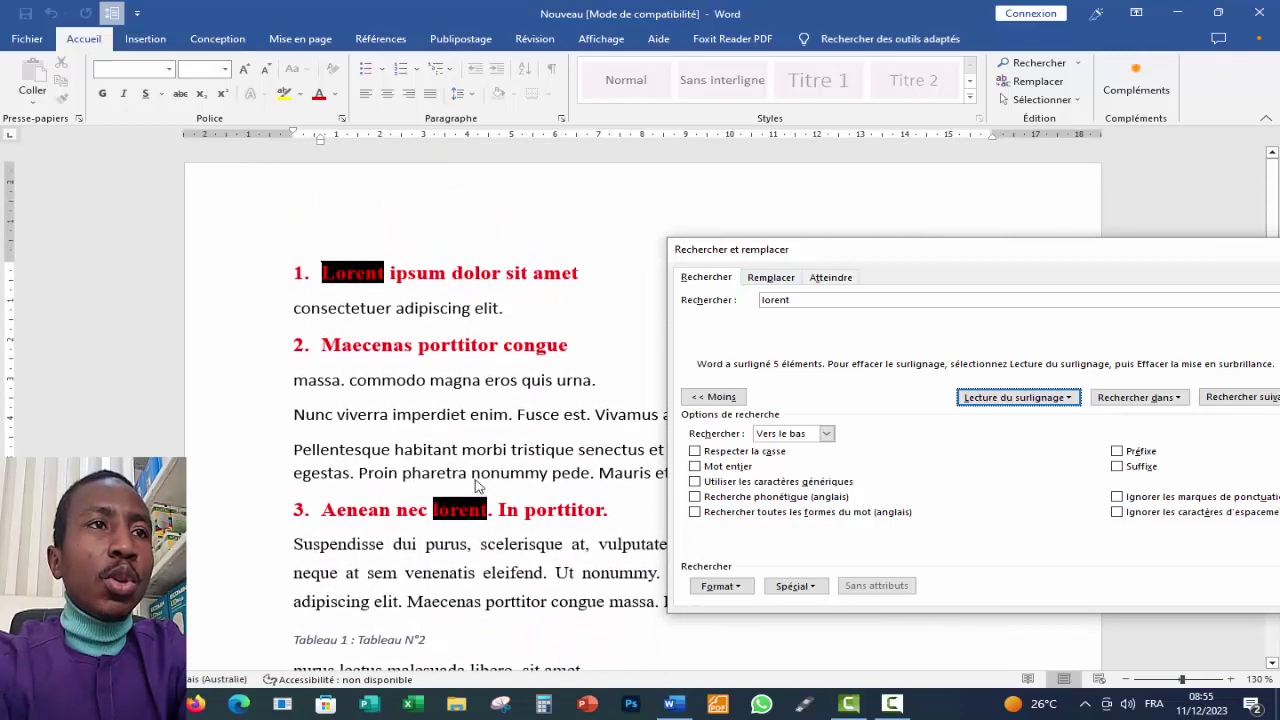
{"action": "scroll", "coordinate": [477, 486], "scroll_direction": "down", "scroll_amount": 5}
{"action": "scroll", "coordinate": [477, 486], "scroll_direction": "down", "scroll_amount": 3}
{"action": "scroll", "coordinate": [477, 486], "scroll_direction": "up", "scroll_amount": 1}
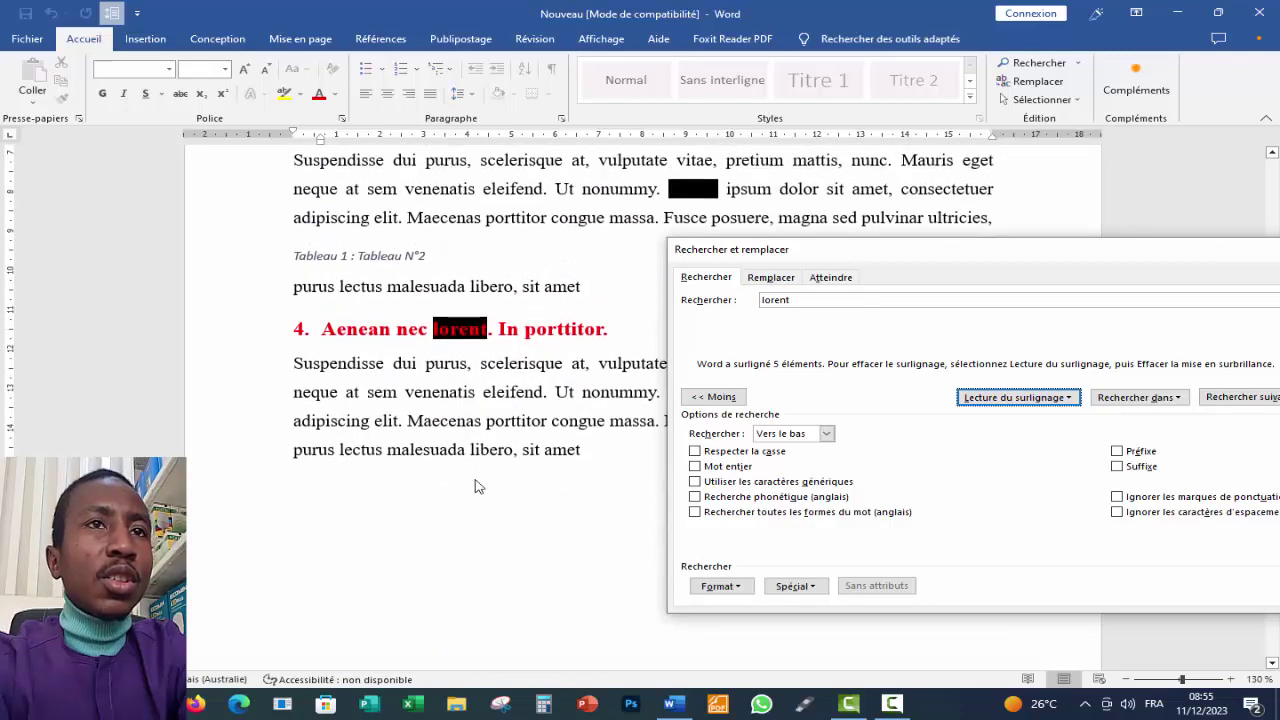
{"action": "scroll", "coordinate": [522, 416], "scroll_direction": "up", "scroll_amount": 2}
{"action": "scroll", "coordinate": [522, 416], "scroll_direction": "up", "scroll_amount": 6}
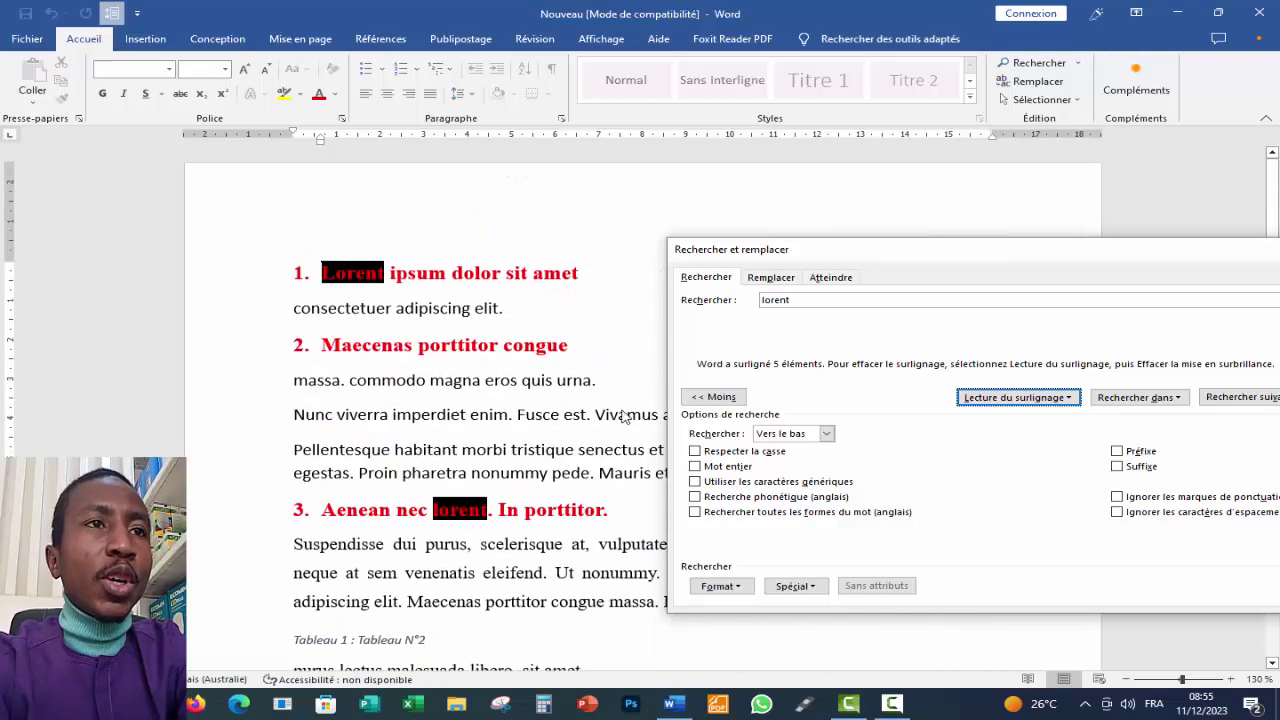
Clear the current highlighting, make the search case-sensitive, and highlight all matches of lowercase "lorent"
{"action": "left_click", "coordinate": [1012, 400]}
{"action": "left_click", "coordinate": [1020, 443]}
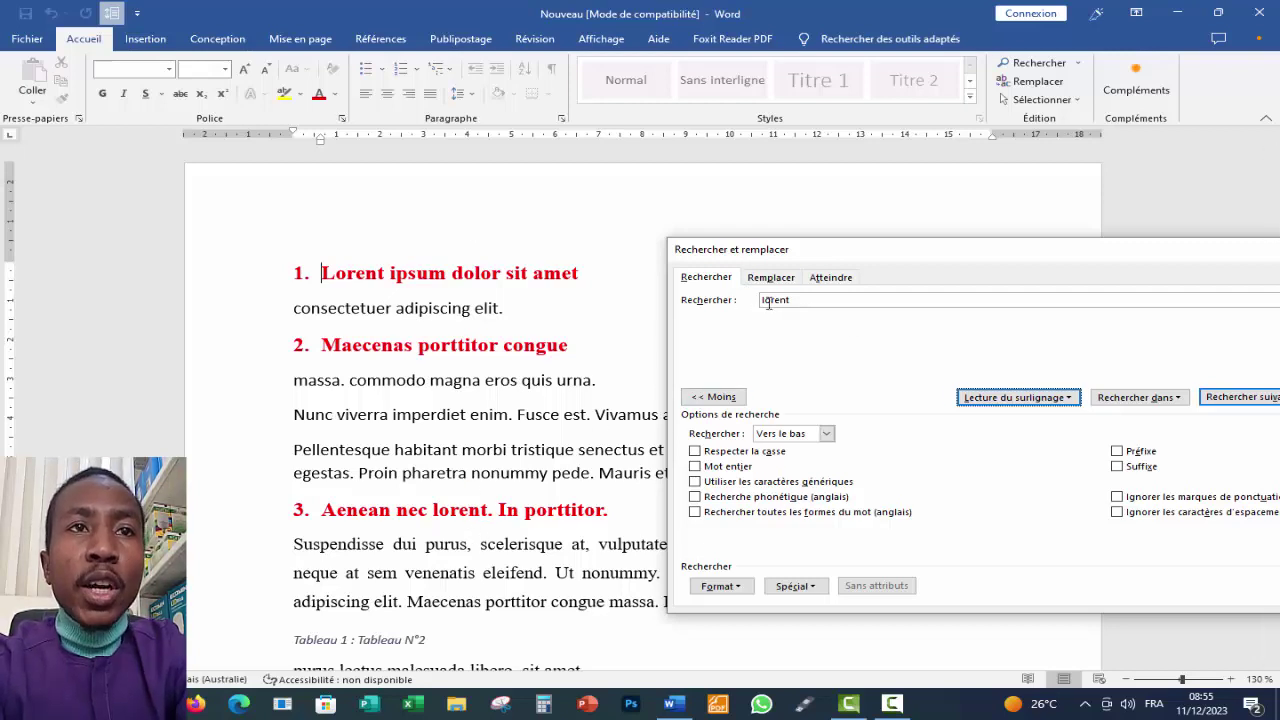
{"action": "left_click", "coordinate": [695, 452]}
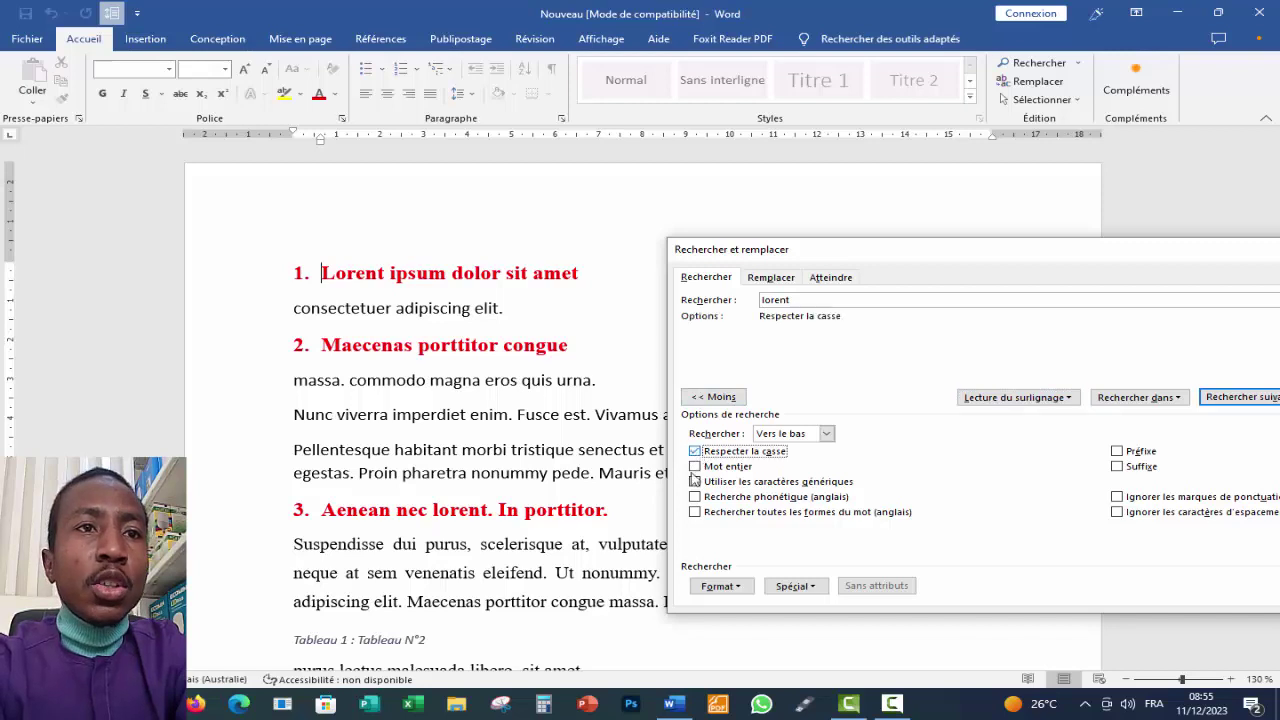
{"action": "left_click", "coordinate": [1017, 397]}
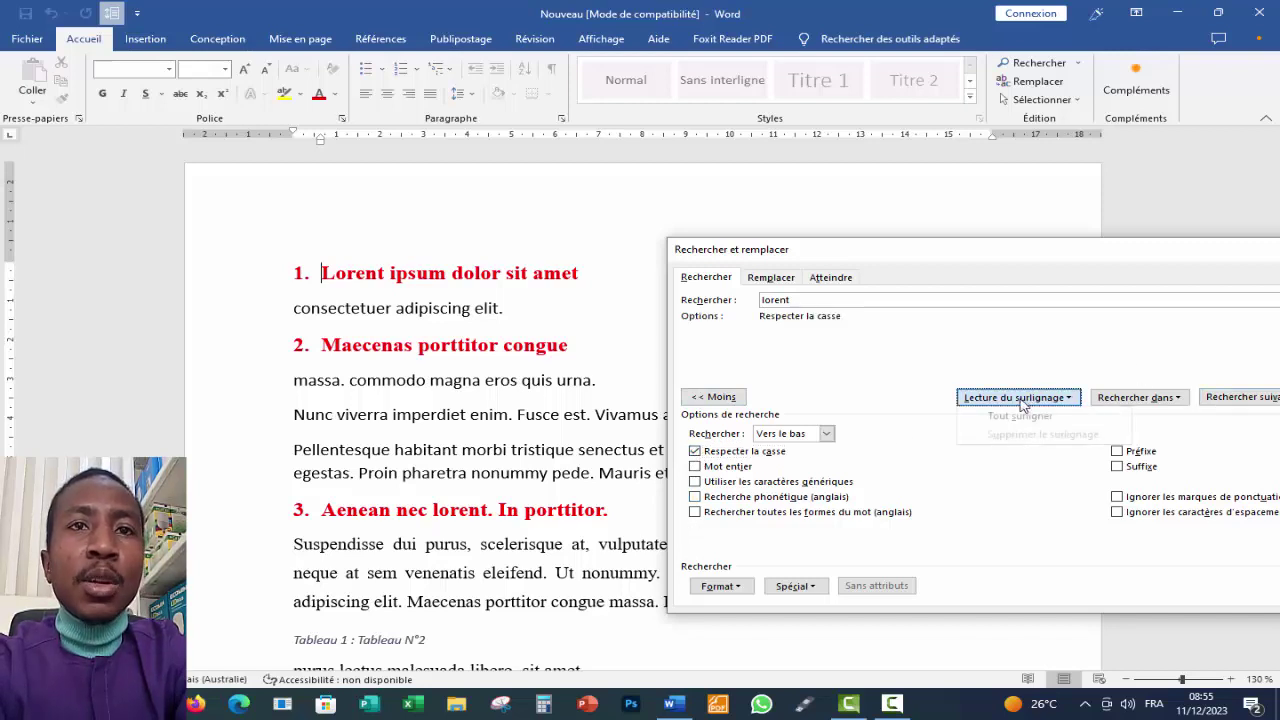
{"action": "left_click", "coordinate": [1013, 417]}
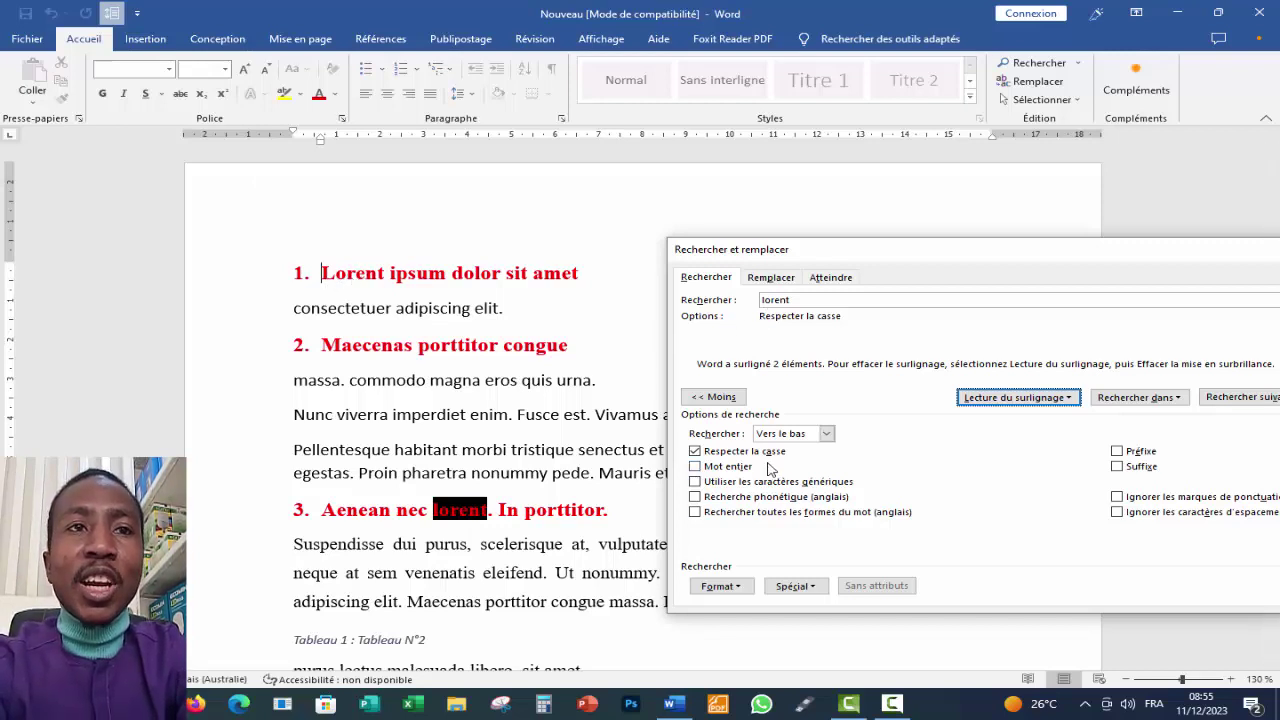
Turn off case-sensitive matching and remove the highlighting from the matches of "lorent"
{"action": "left_click", "coordinate": [697, 452]}
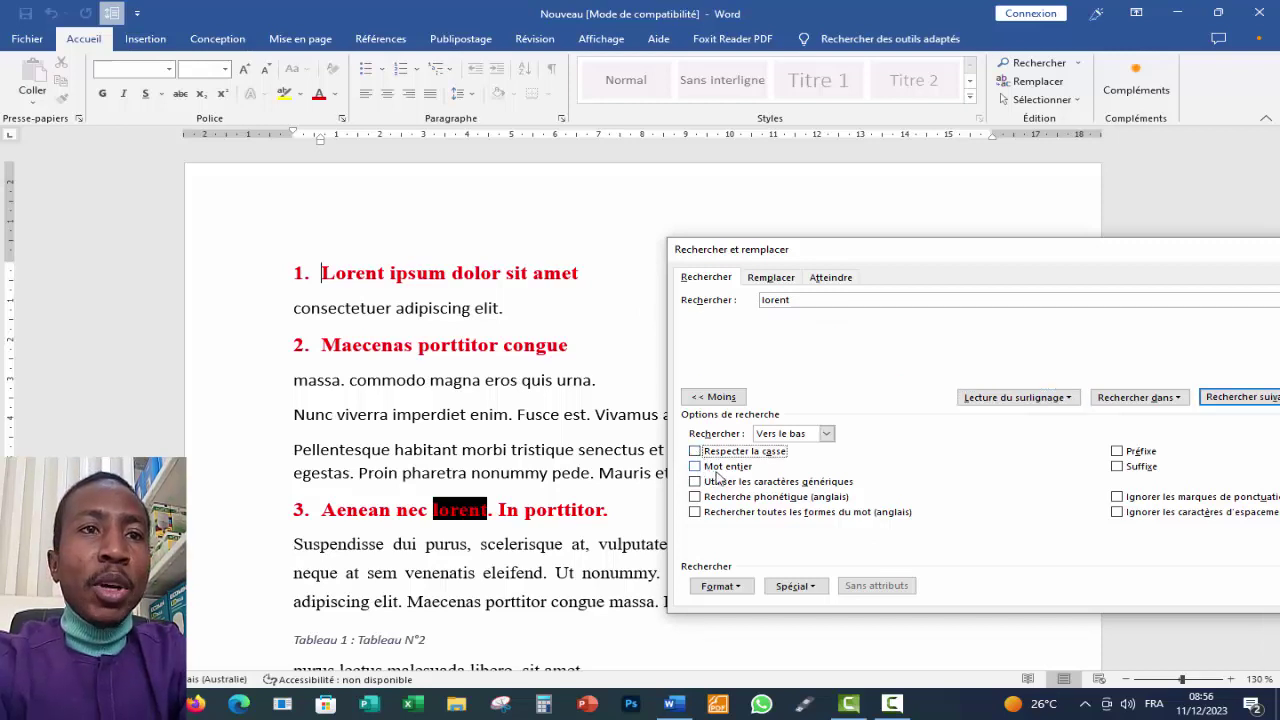
{"action": "left_click", "coordinate": [331, 282]}
{"action": "left_click", "coordinate": [1040, 398]}
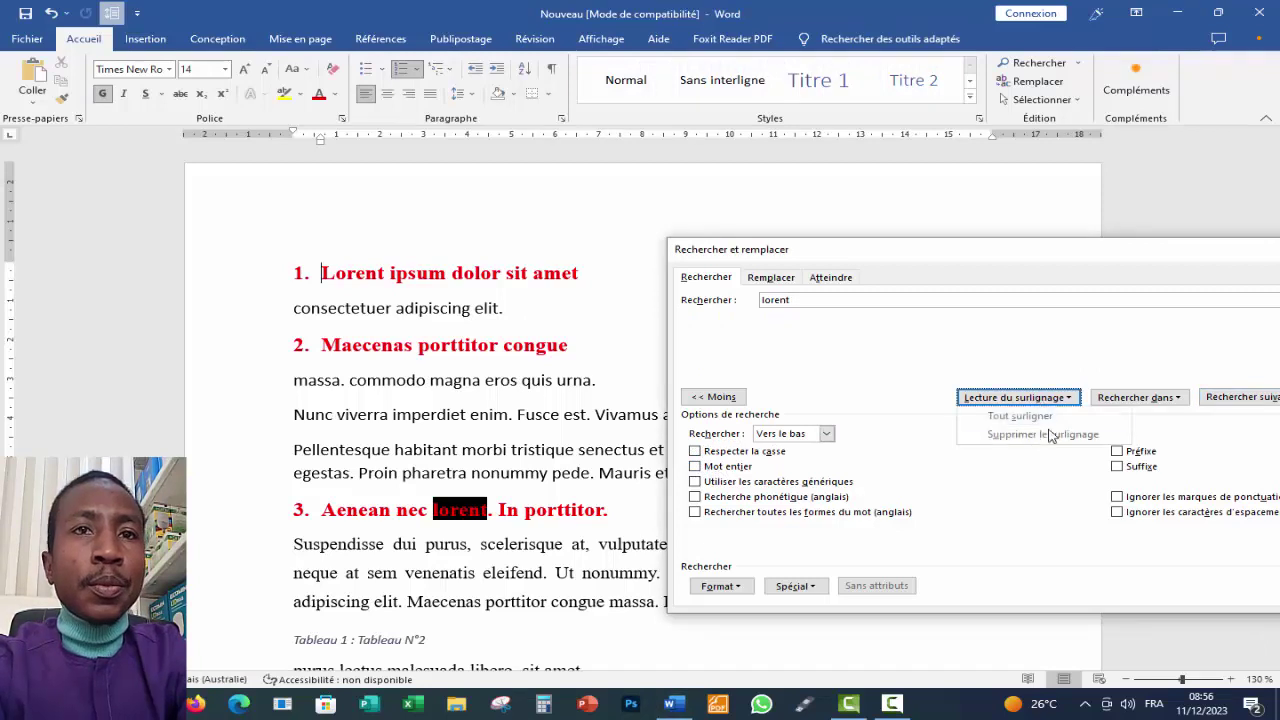
{"action": "left_click", "coordinate": [1010, 436]}
Shorten the search term to "Lor", starting with a capital L
{"action": "left_click", "coordinate": [804, 300]}
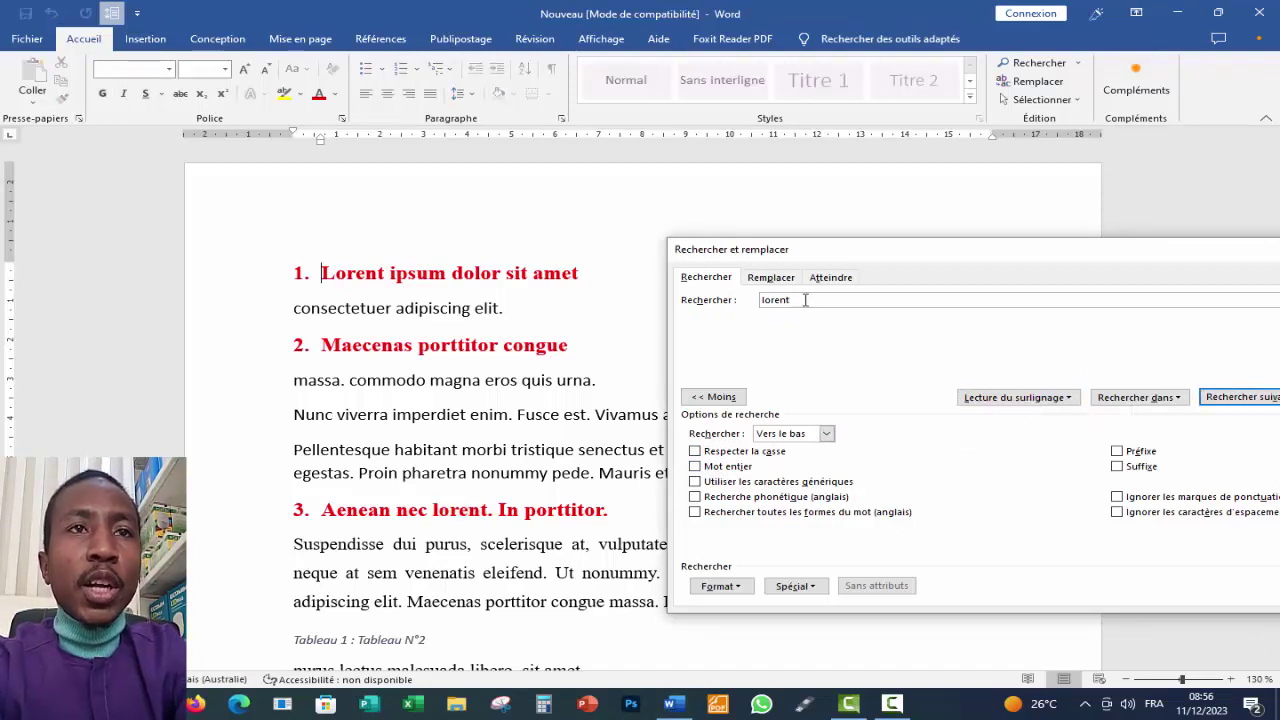
{"action": "key", "text": "BackSpace"}
{"action": "key", "text": "BackSpace"}
{"action": "key", "text": "BackSpace"}
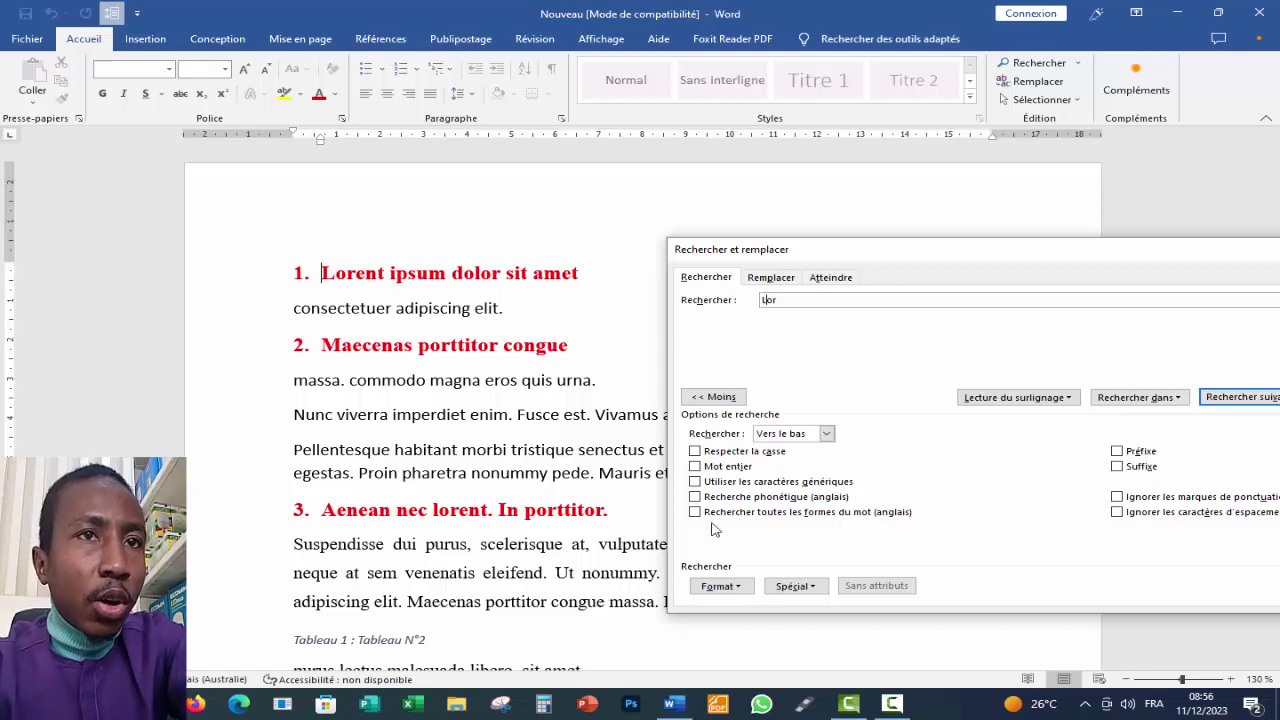
Restrict the search to whole words, try to highlight all matches of "Lor", and shift the dialog slightly
{"action": "left_click", "coordinate": [694, 466]}
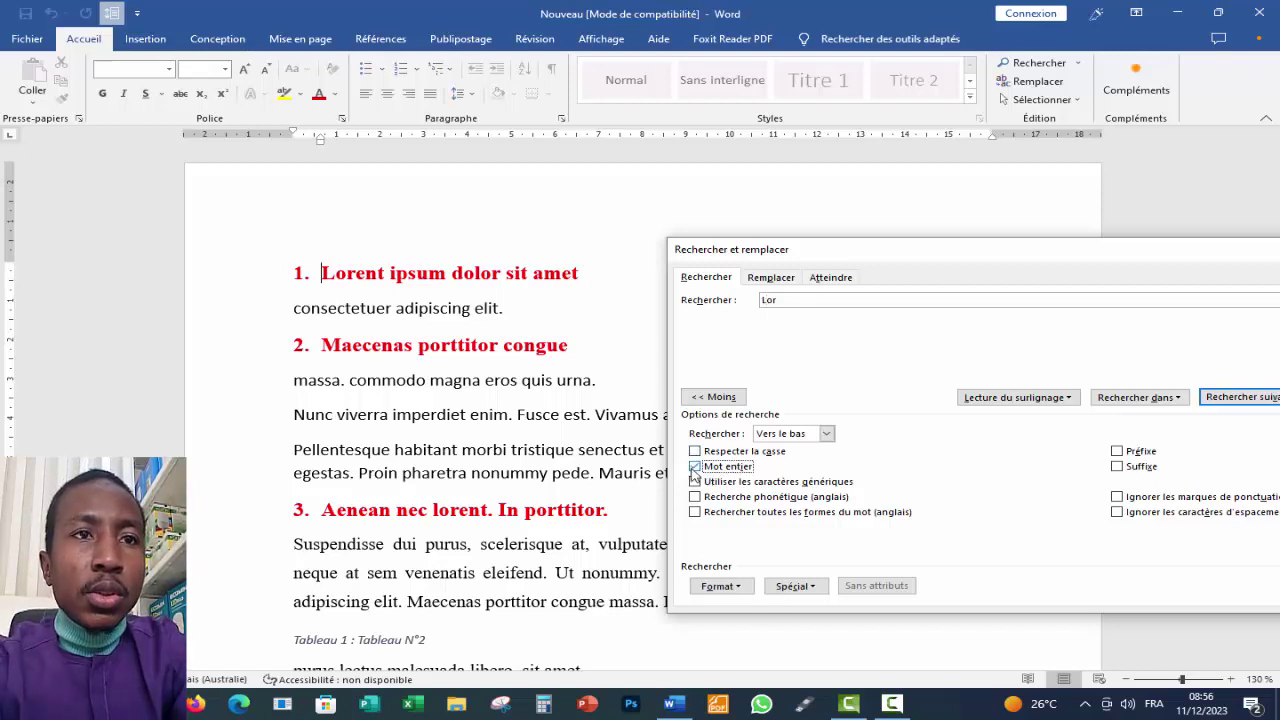
{"action": "left_click", "coordinate": [1015, 399]}
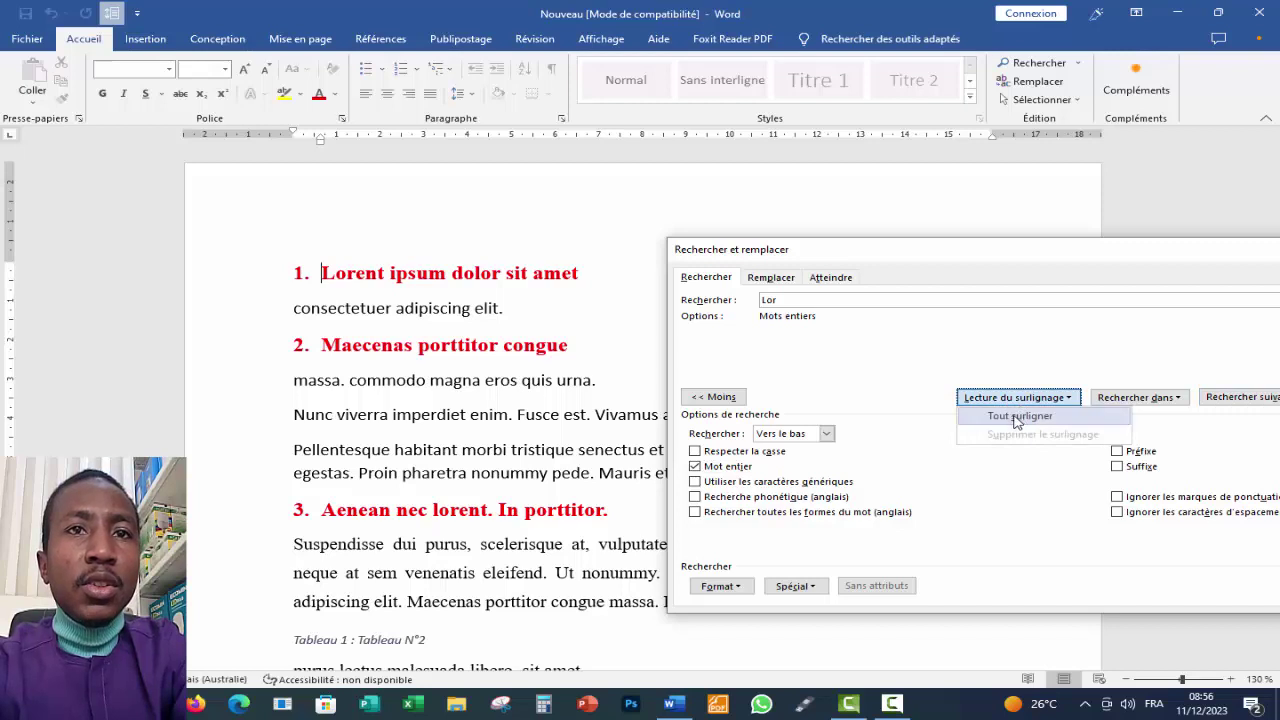
{"action": "left_click", "coordinate": [1017, 416]}
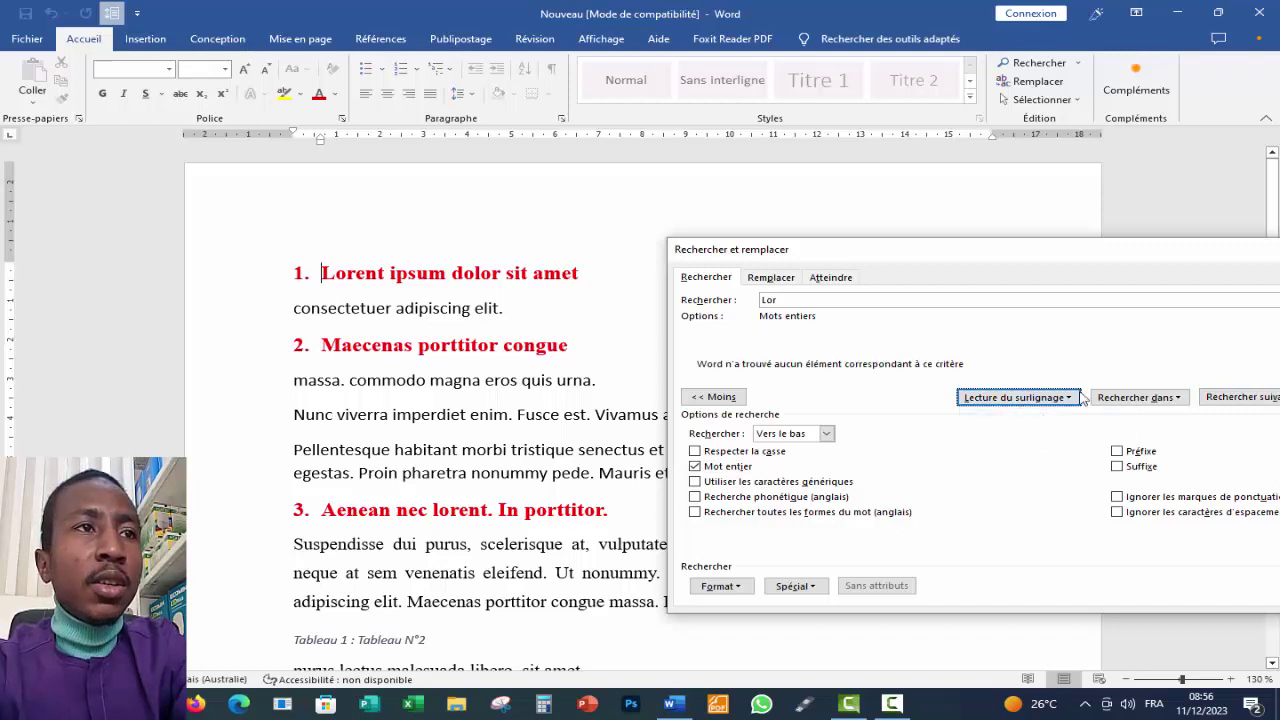
{"action": "left_click", "coordinate": [1022, 398]}
{"action": "left_click", "coordinate": [1005, 416]}
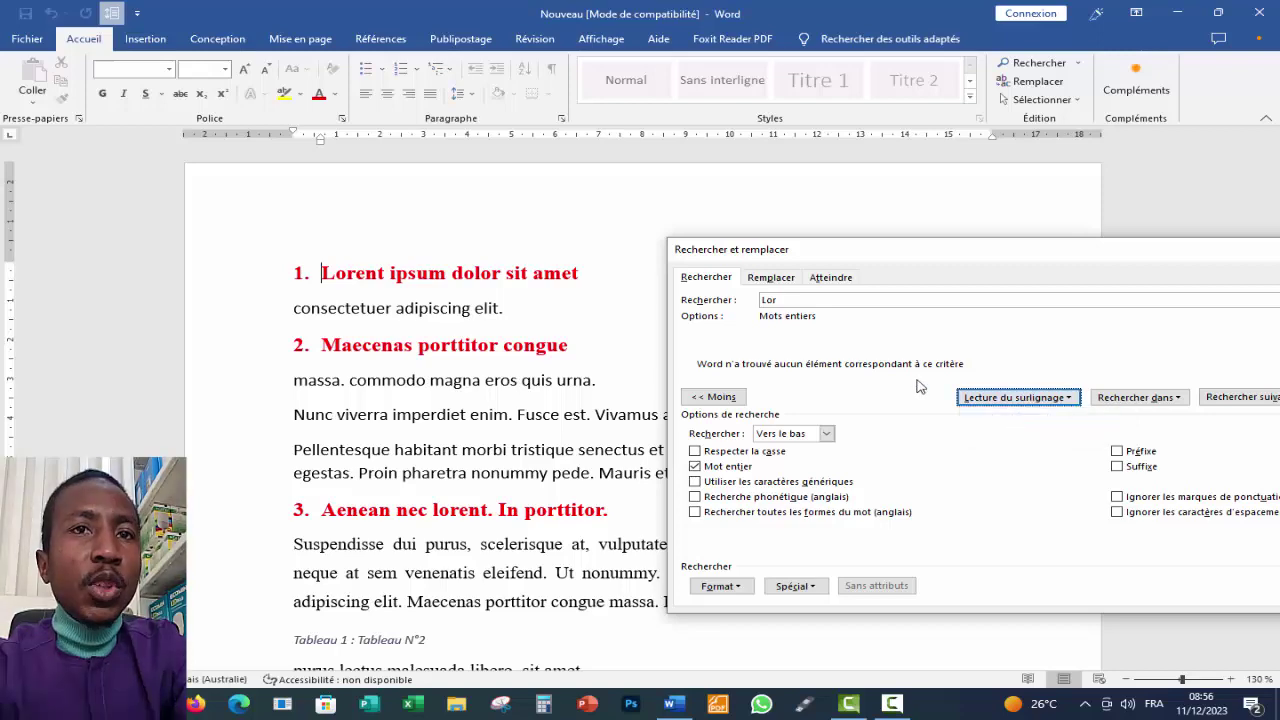
{"action": "left_click_drag", "start_coordinate": [776, 260], "coordinate": [722, 255]}
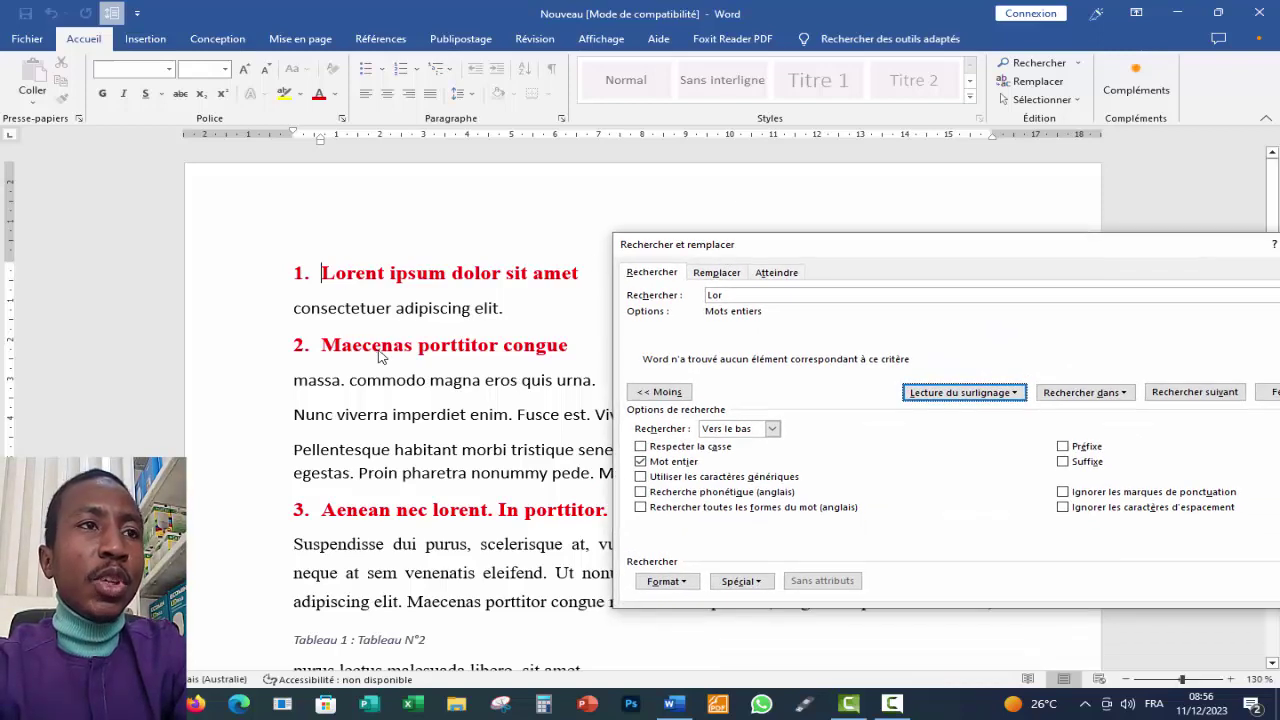
Turn off the whole-word restriction and highlight all matches of "Lor" in the document
{"action": "left_click", "coordinate": [640, 461]}
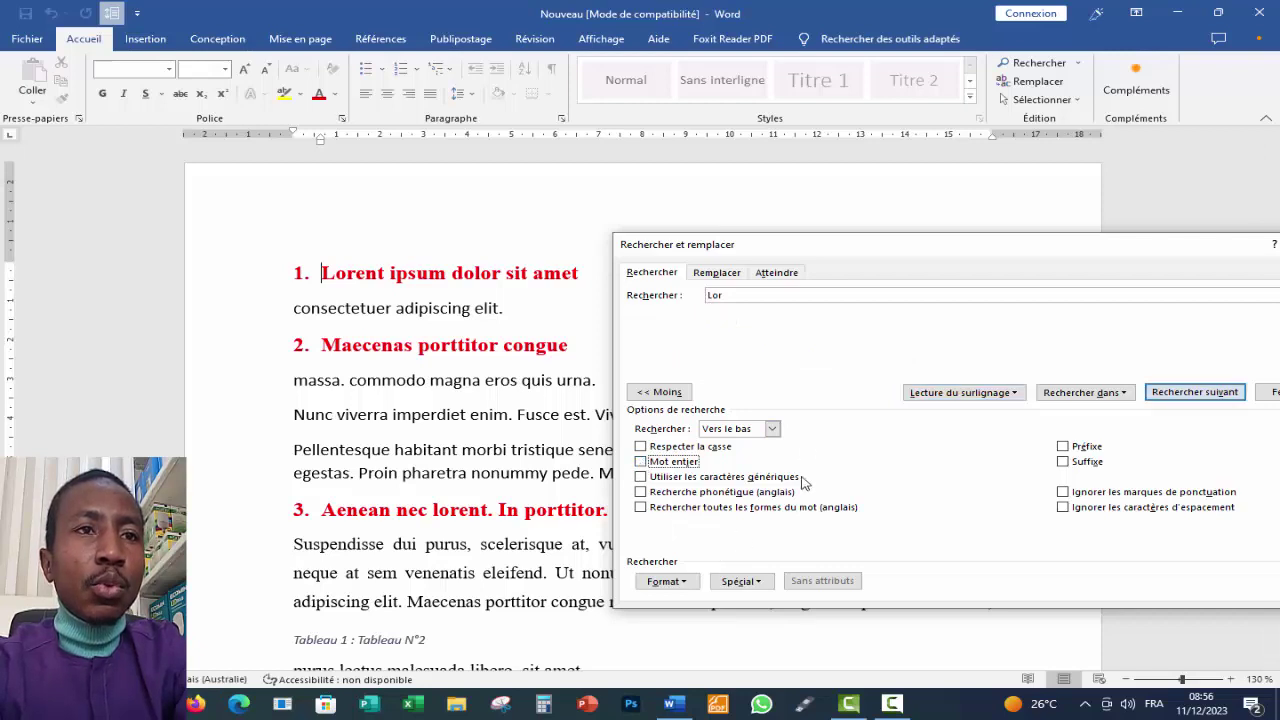
{"action": "left_click", "coordinate": [950, 393]}
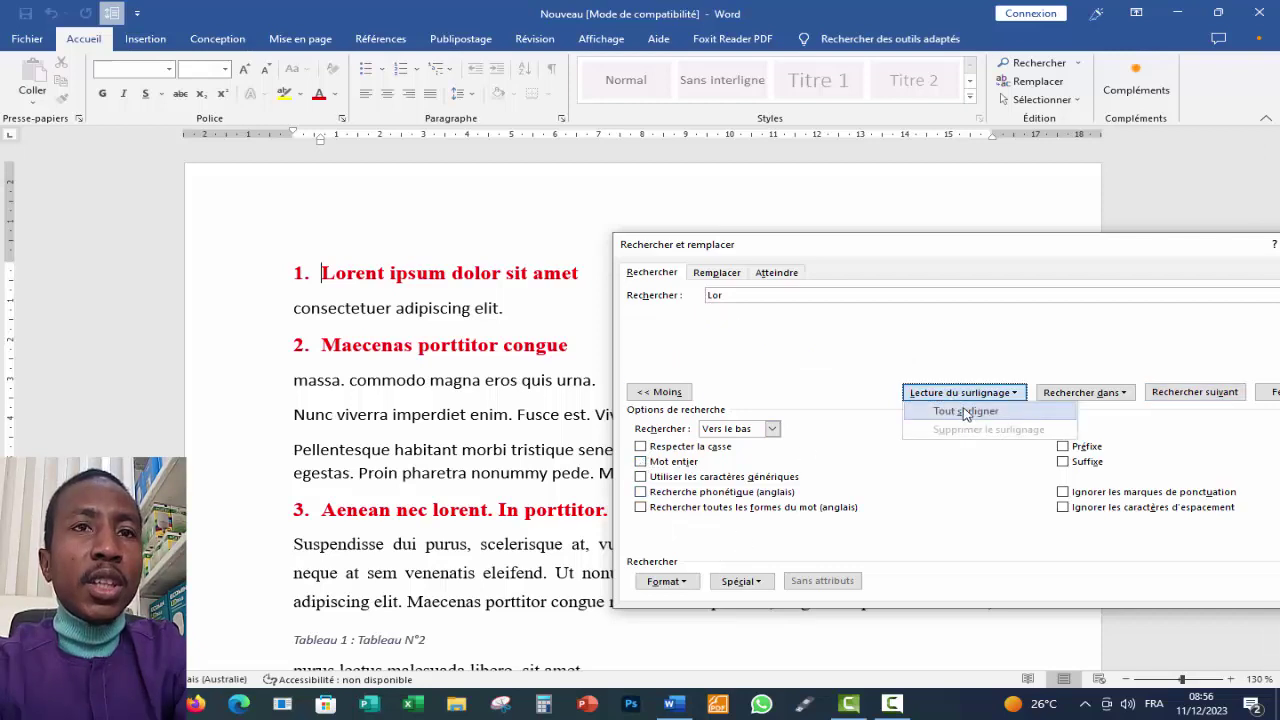
{"action": "left_click", "coordinate": [968, 411]}
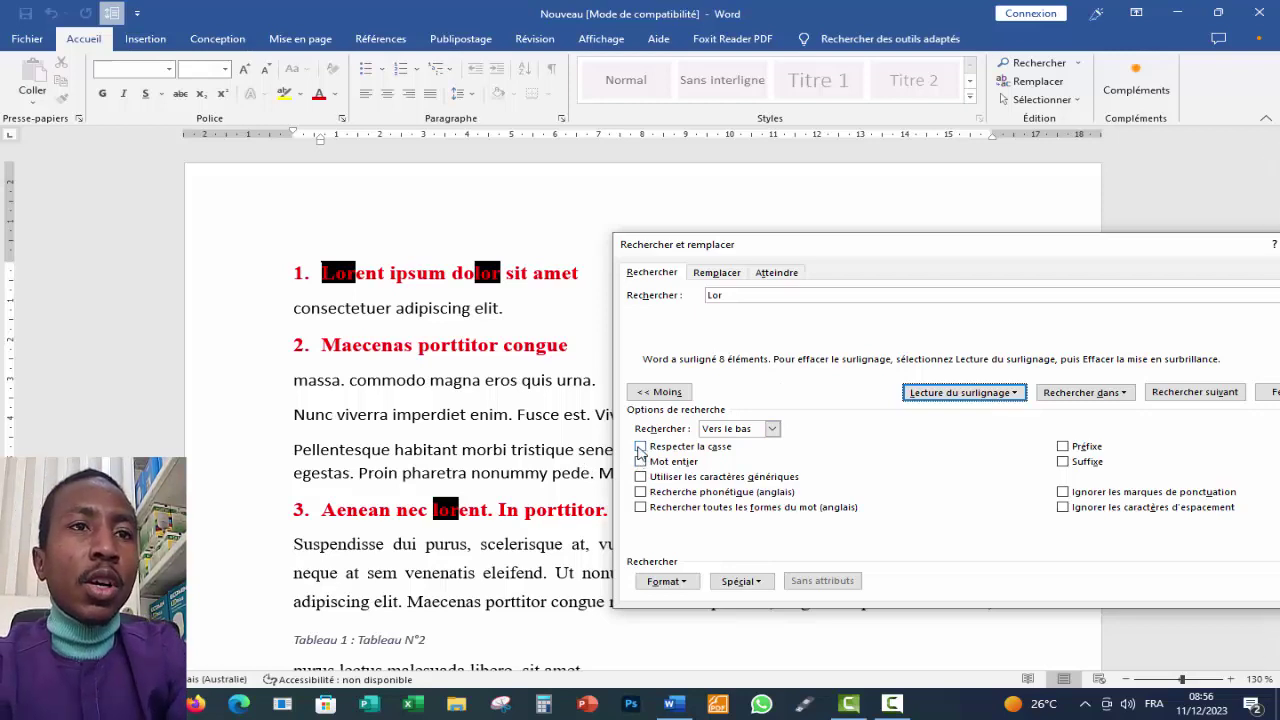
Make the search case-sensitive, clear the current highlighting, and highlight all matches of "Lor" again
{"action": "left_click", "coordinate": [640, 447]}
{"action": "left_click", "coordinate": [962, 398]}
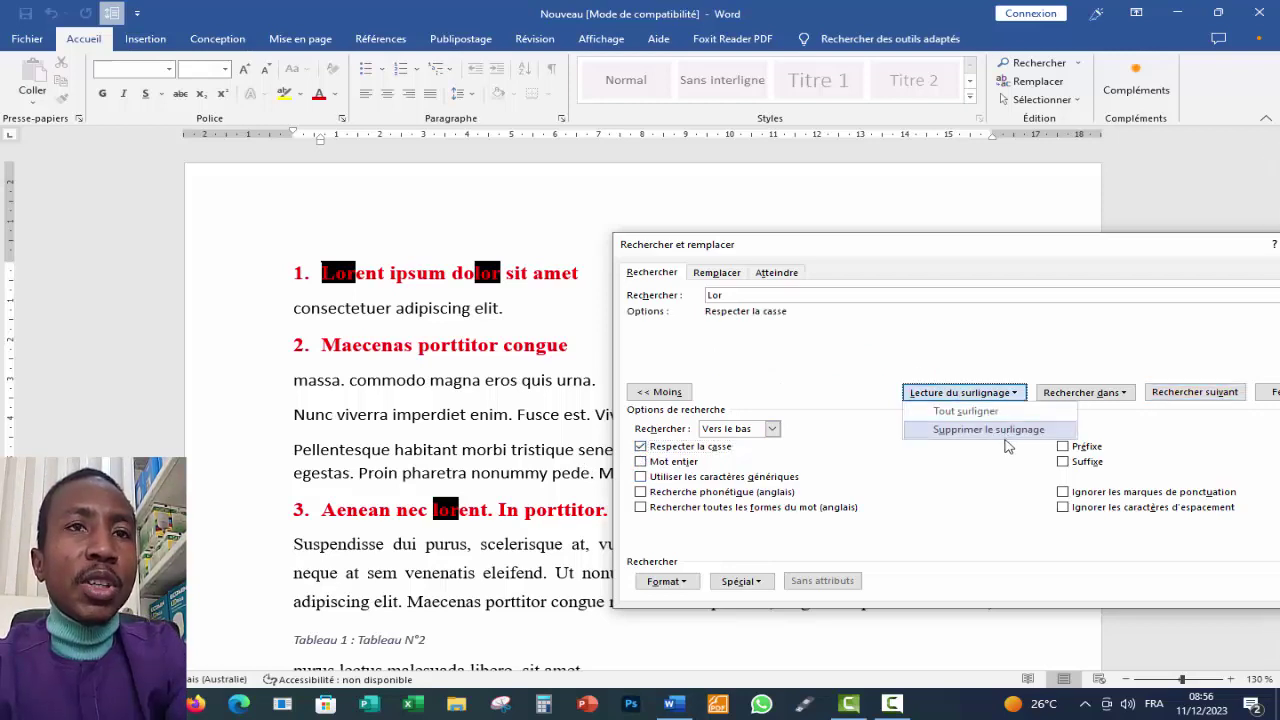
{"action": "left_click", "coordinate": [971, 430]}
{"action": "left_click", "coordinate": [958, 394]}
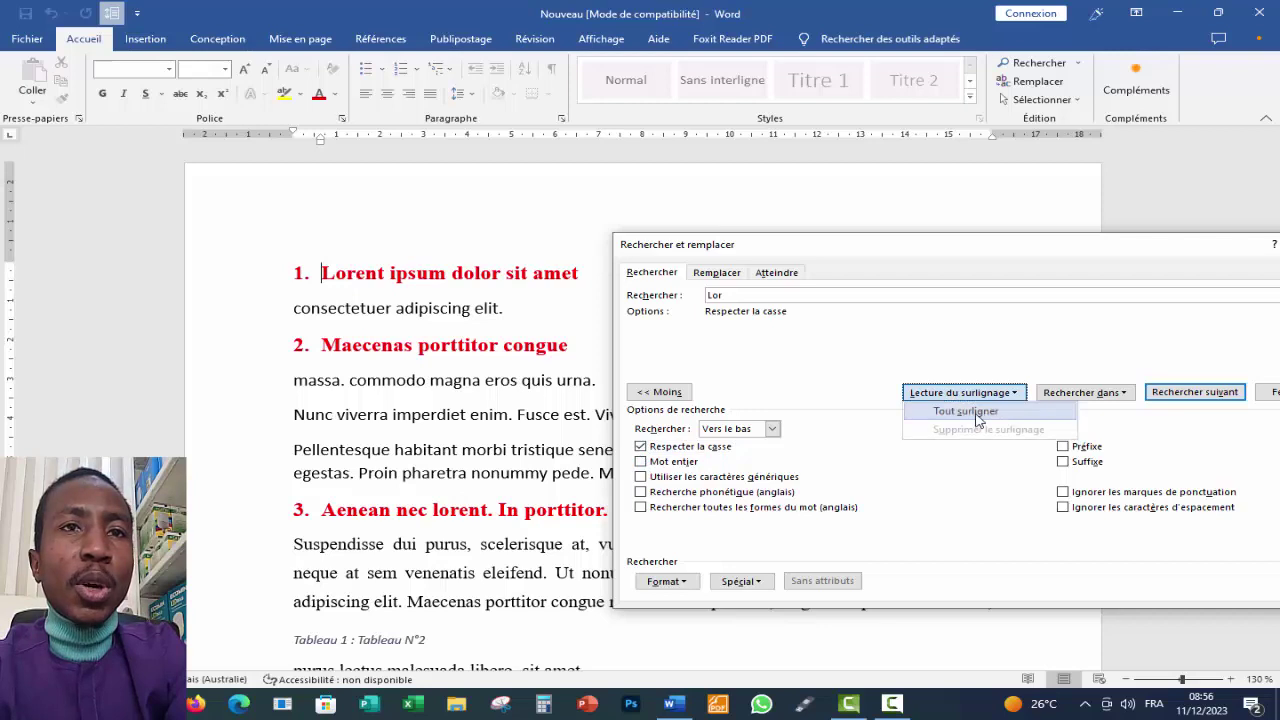
{"action": "left_click", "coordinate": [976, 413]}
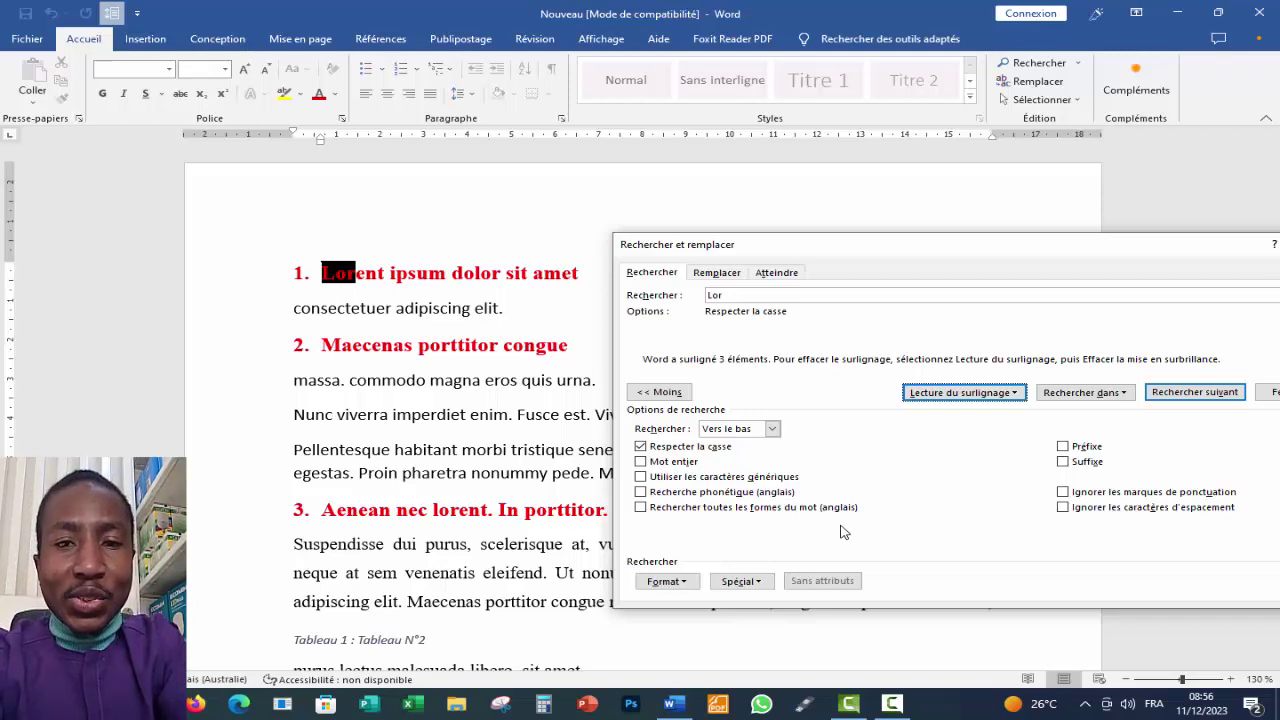
Turn off case-sensitive matching and set the search formatting to bold, 14 pt, red text
{"action": "left_click", "coordinate": [640, 447]}
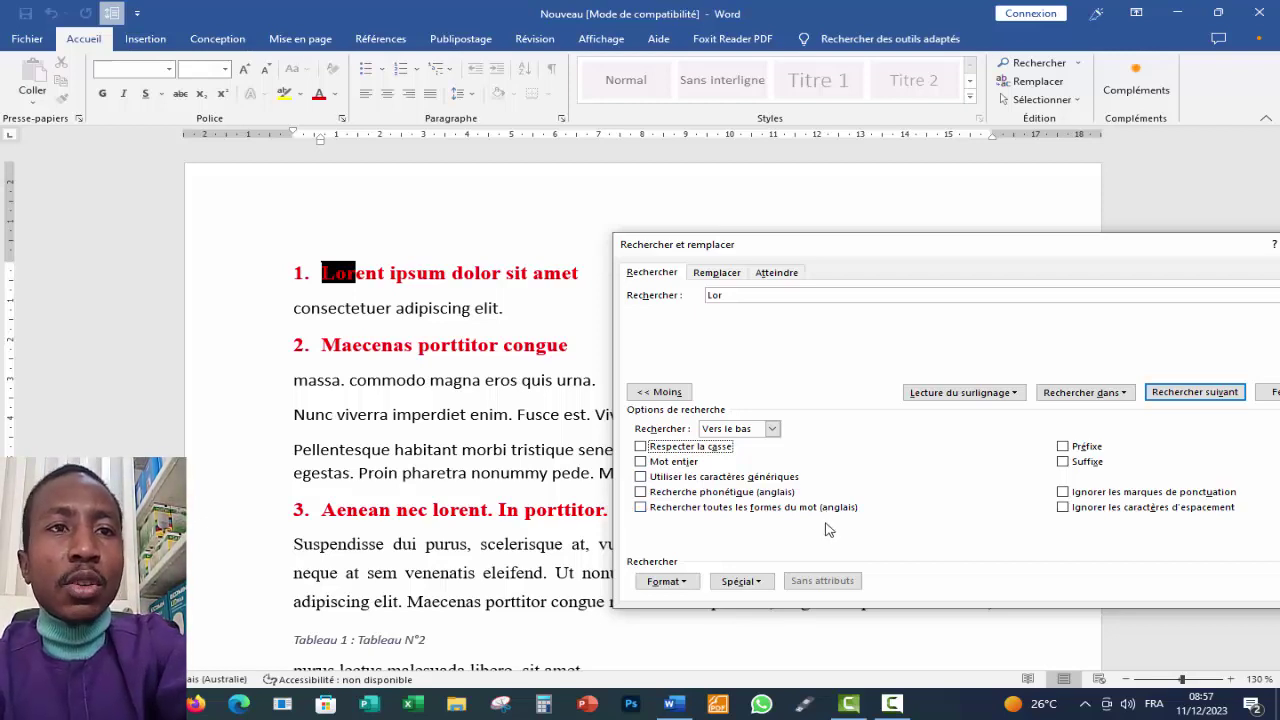
{"action": "left_click", "coordinate": [667, 582]}
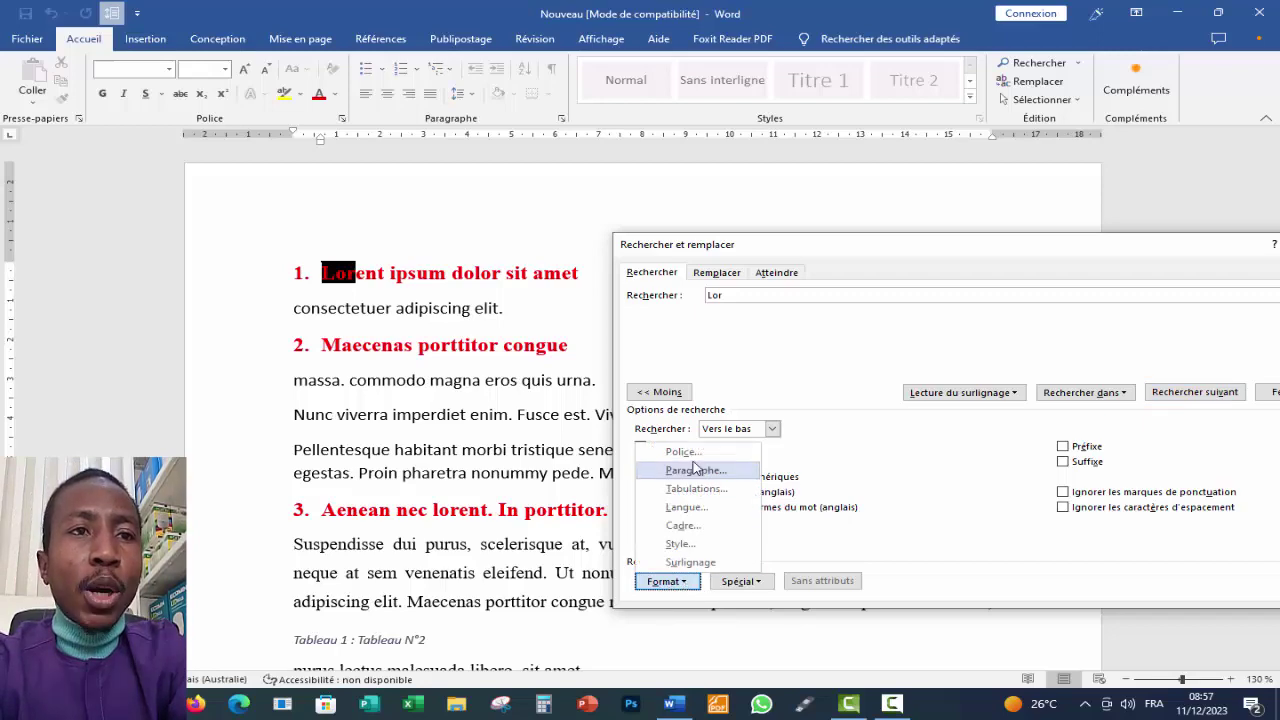
{"action": "left_click", "coordinate": [679, 452]}
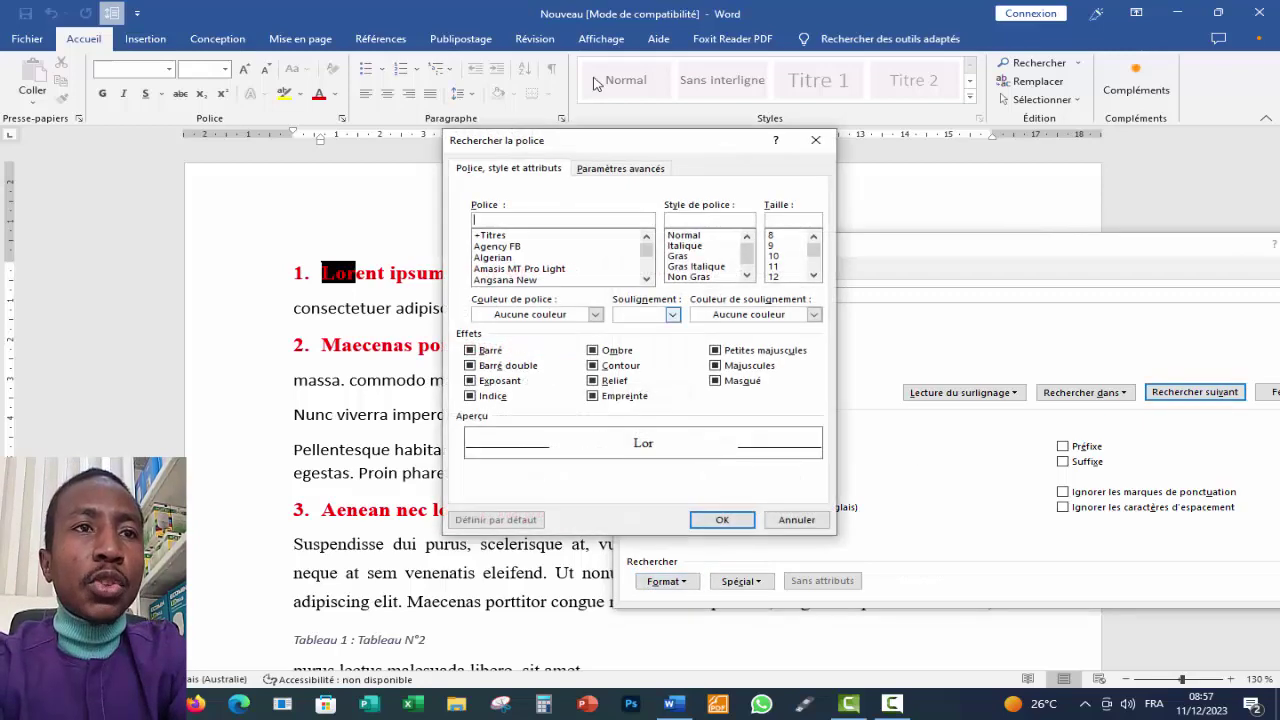
{"action": "left_click_drag", "start_coordinate": [584, 143], "coordinate": [764, 245]}
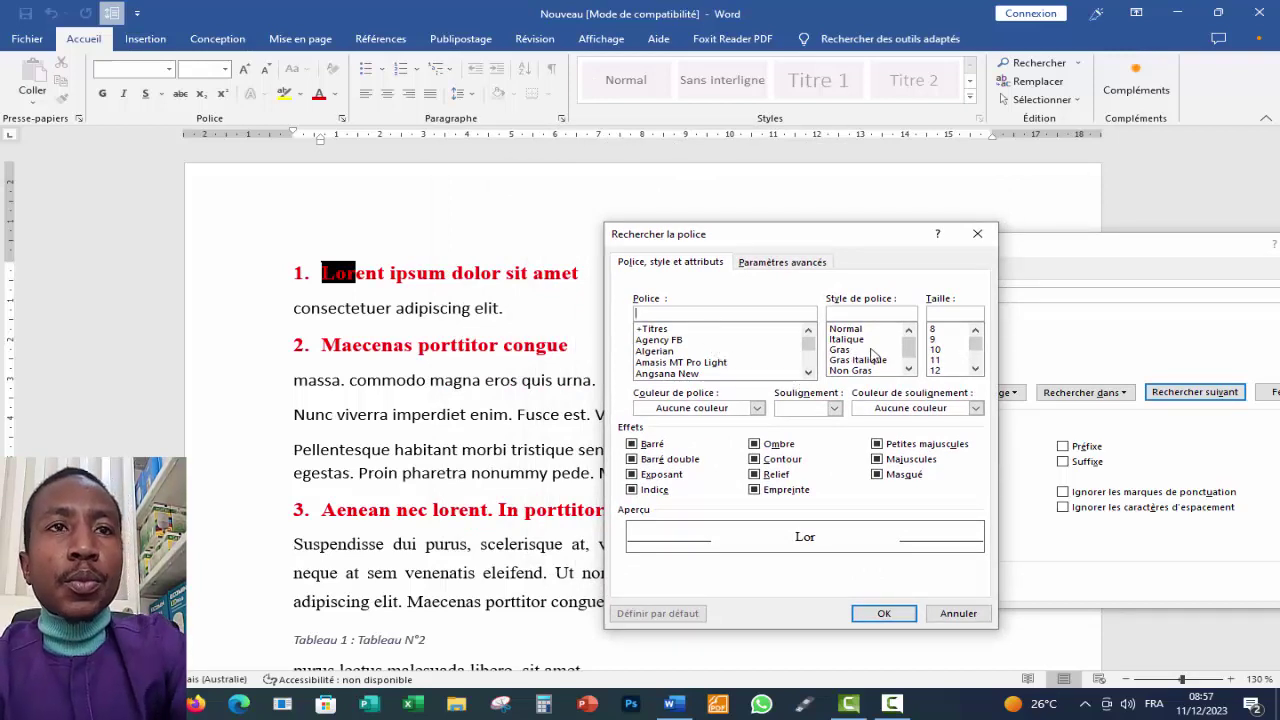
{"action": "left_click", "coordinate": [839, 350]}
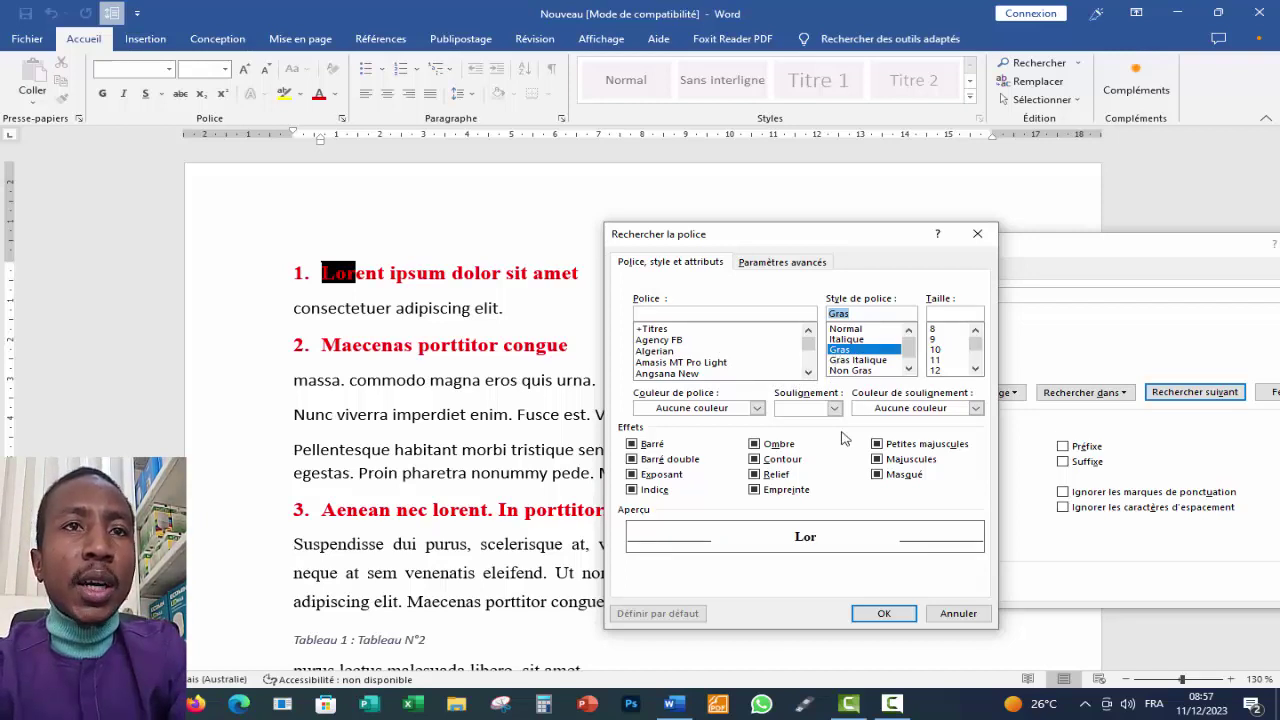
{"action": "left_click", "coordinate": [757, 408]}
{"action": "left_click", "coordinate": [657, 551]}
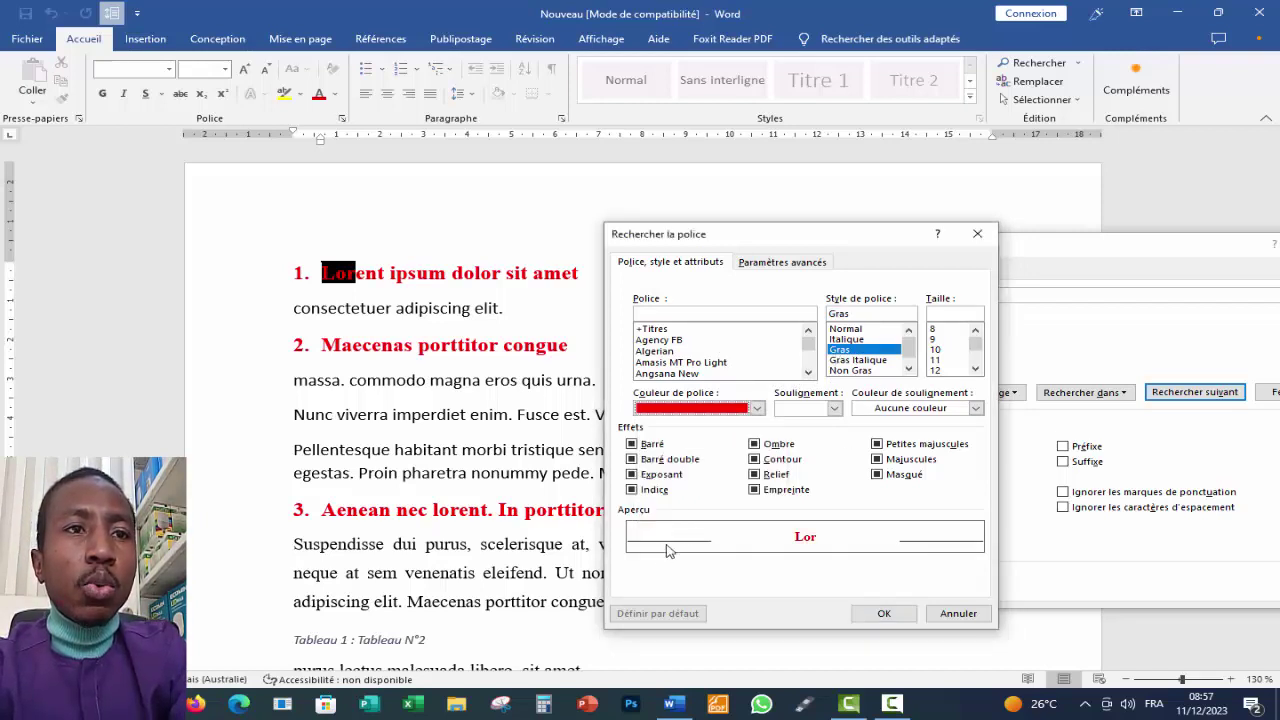
{"action": "left_click", "coordinate": [975, 369]}
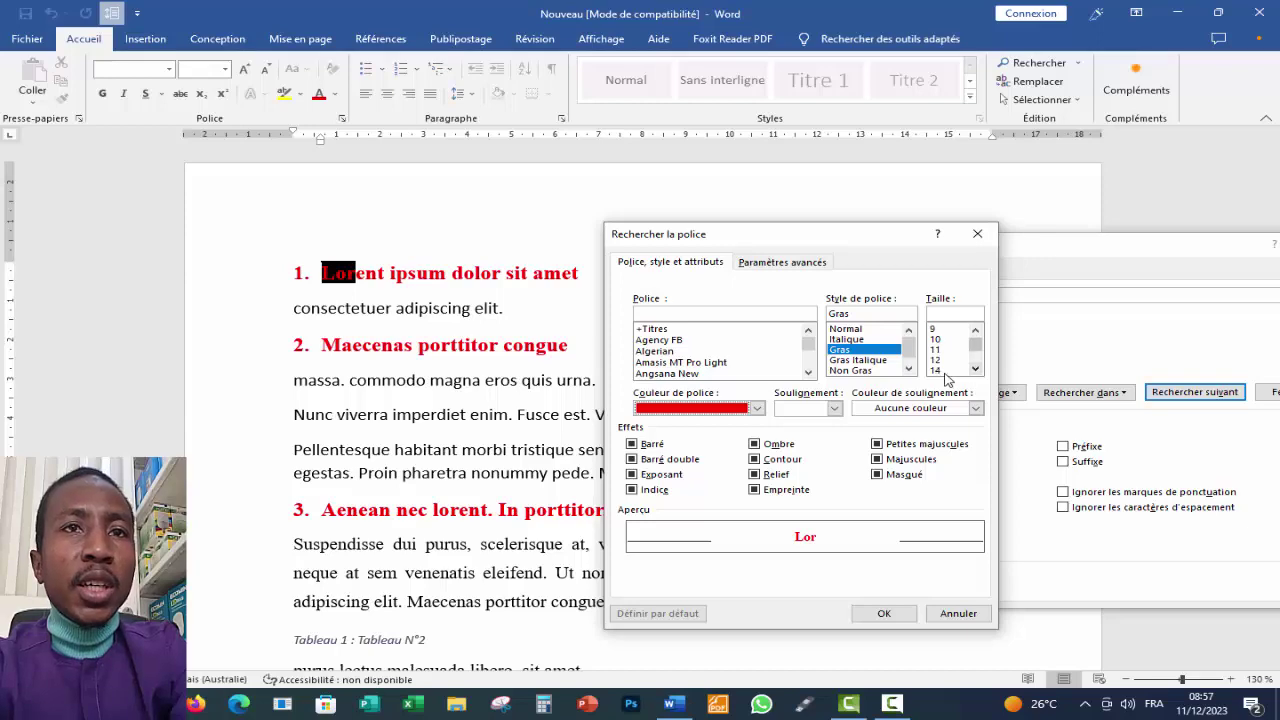
{"action": "left_click", "coordinate": [940, 370]}
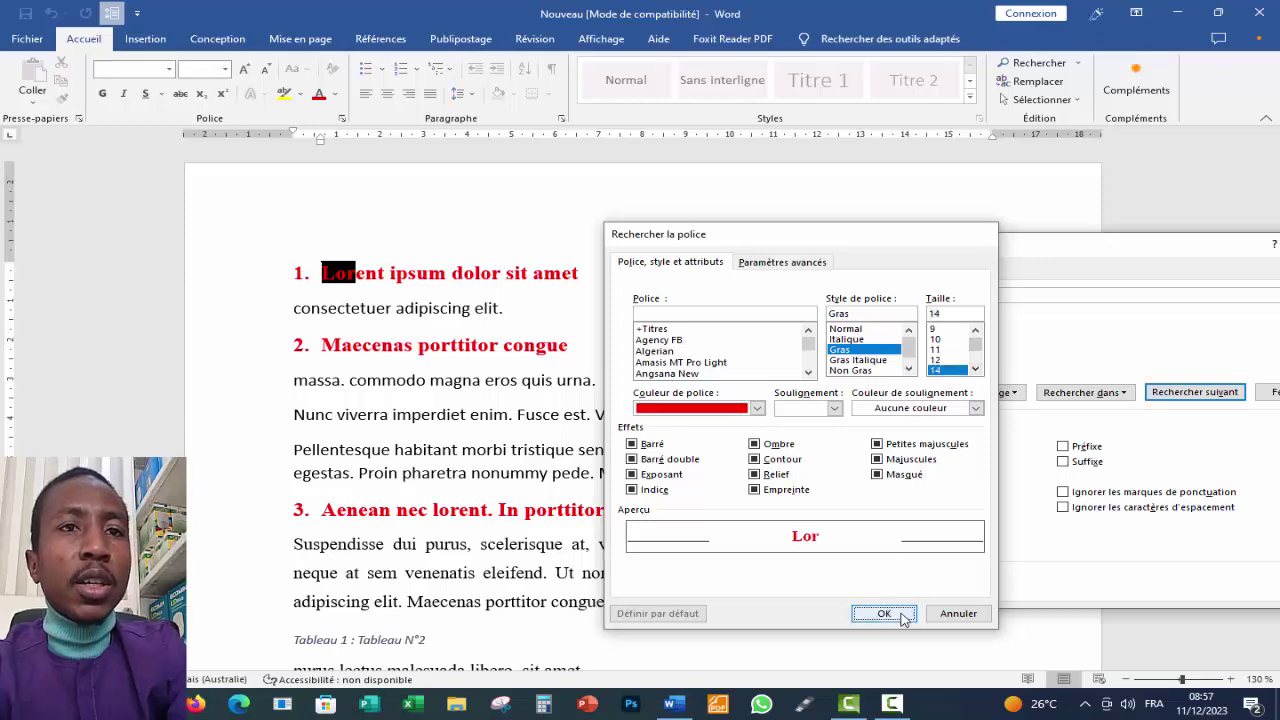
{"action": "left_click", "coordinate": [888, 613]}
Remove the search term "Lor" and highlight all text that matches the bold, 14 pt, red formatting
{"action": "left_click_drag", "start_coordinate": [740, 296], "coordinate": [700, 303]}
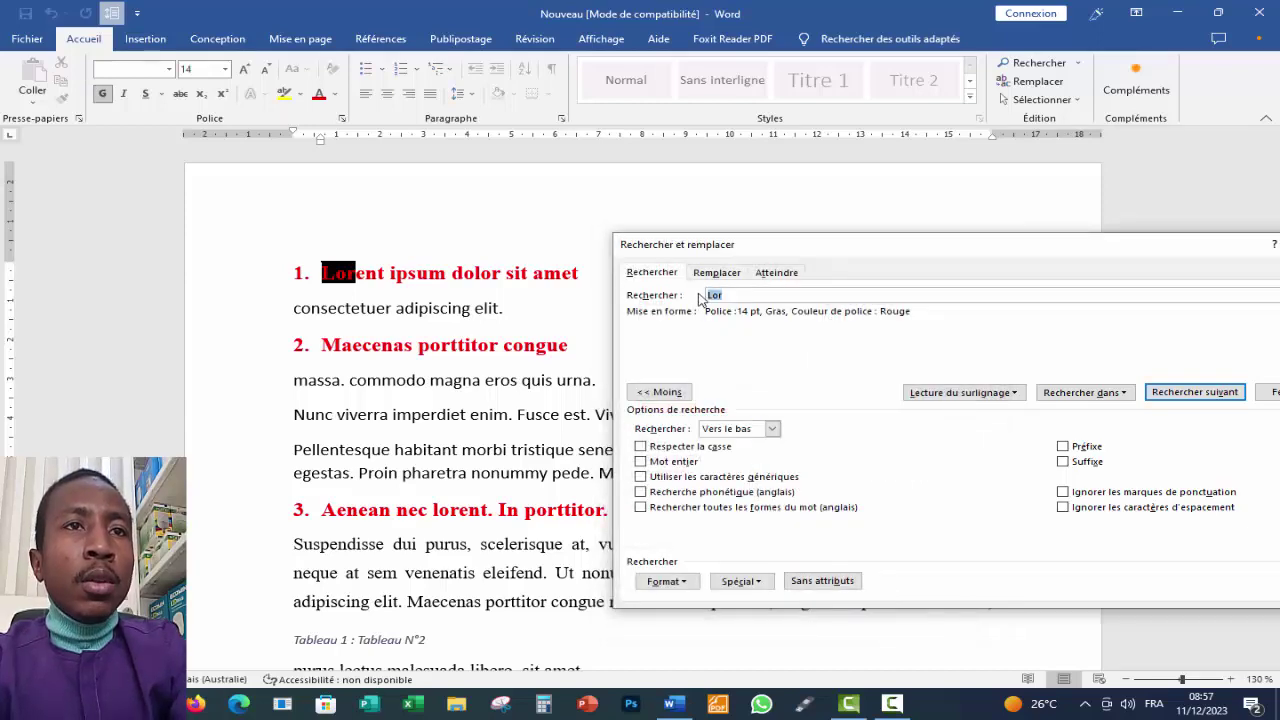
{"action": "key", "text": "BackSpace"}
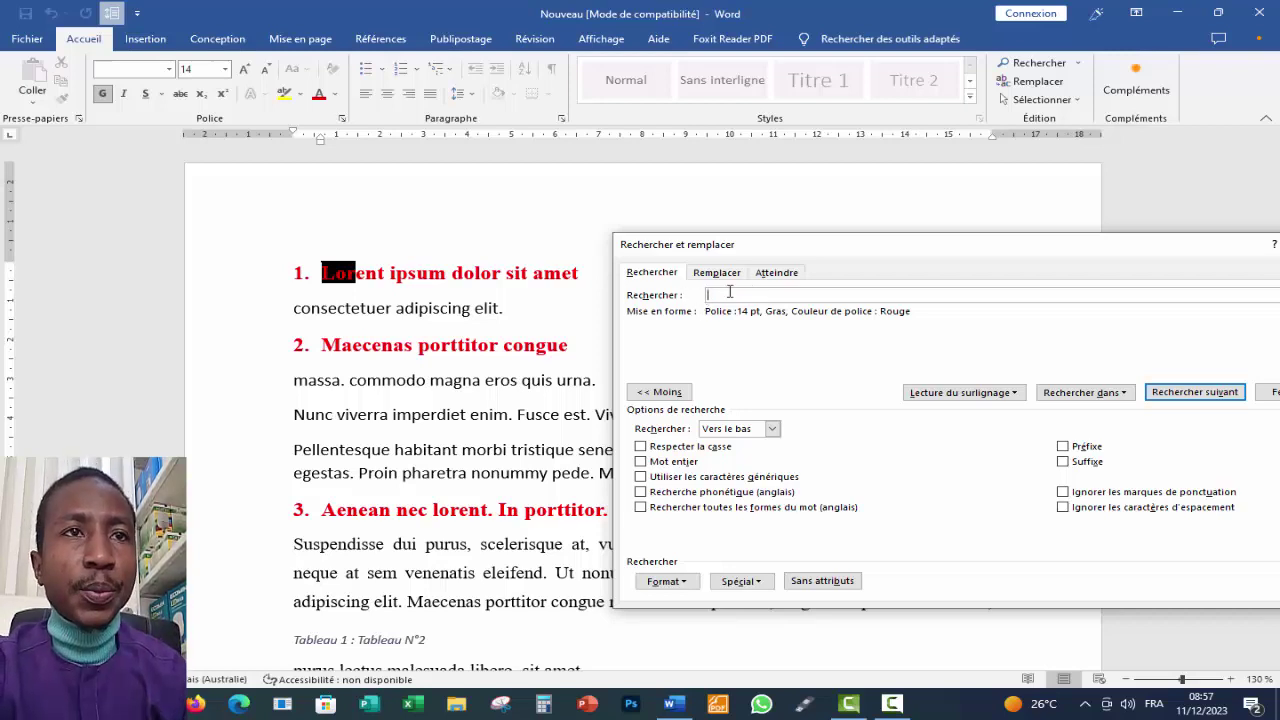
{"action": "left_click", "coordinate": [948, 393]}
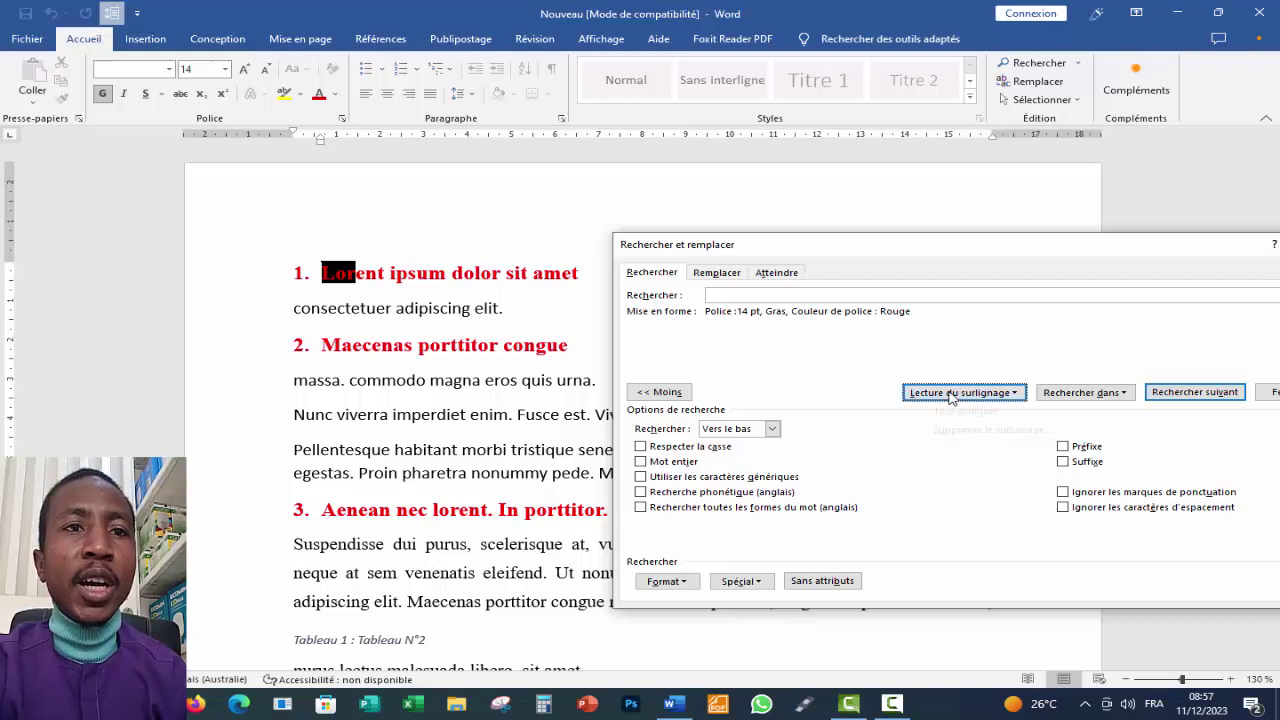
{"action": "left_click", "coordinate": [968, 412]}
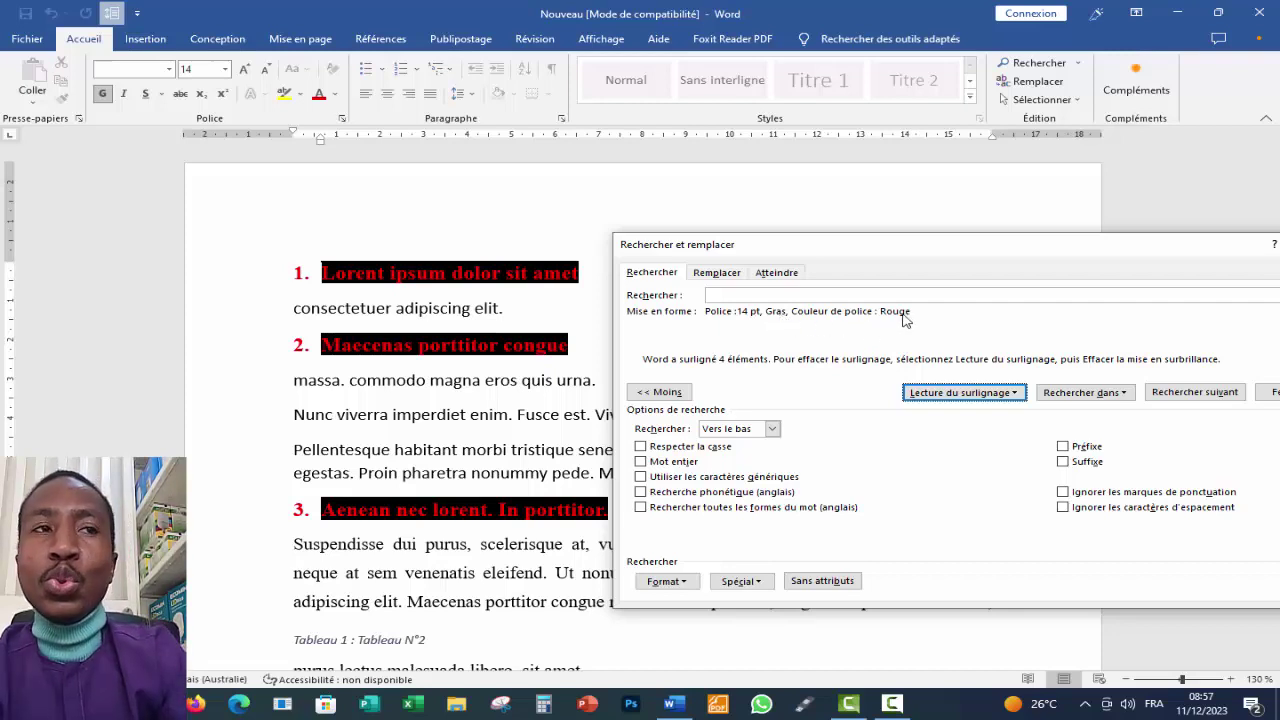
Change the font colour in the search formatting to green
{"action": "left_click", "coordinate": [664, 580]}
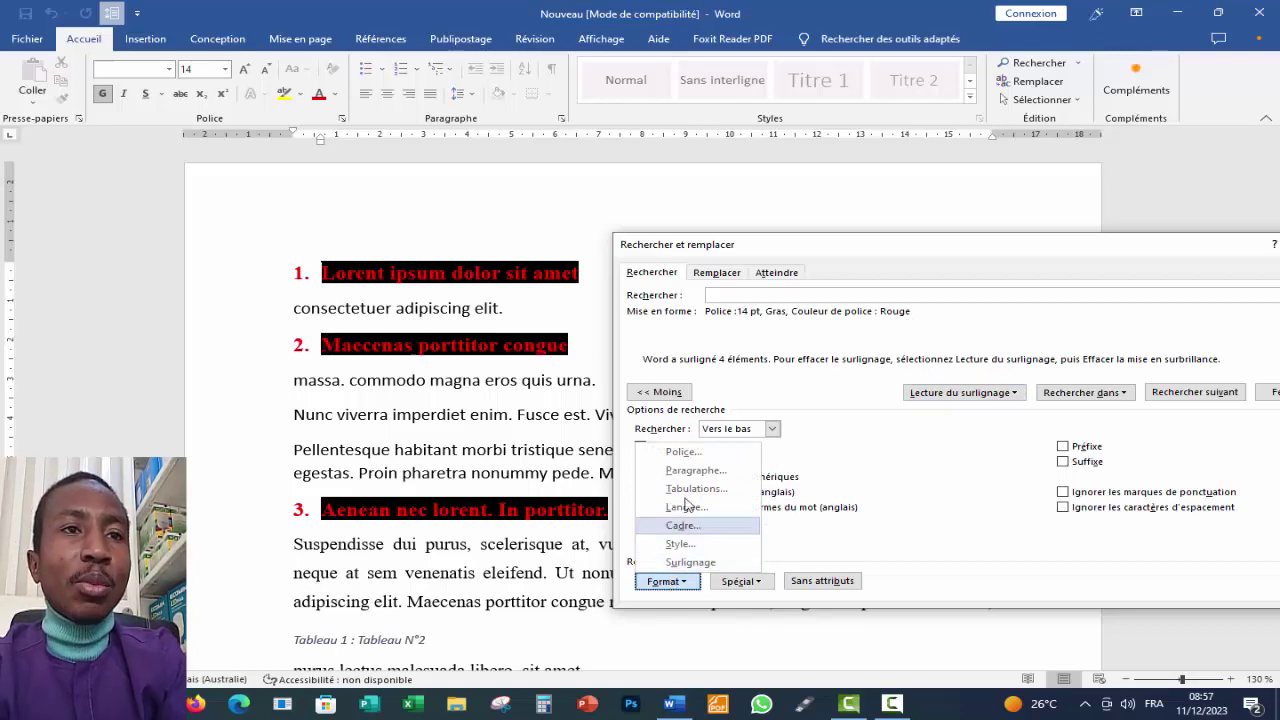
{"action": "left_click", "coordinate": [680, 452]}
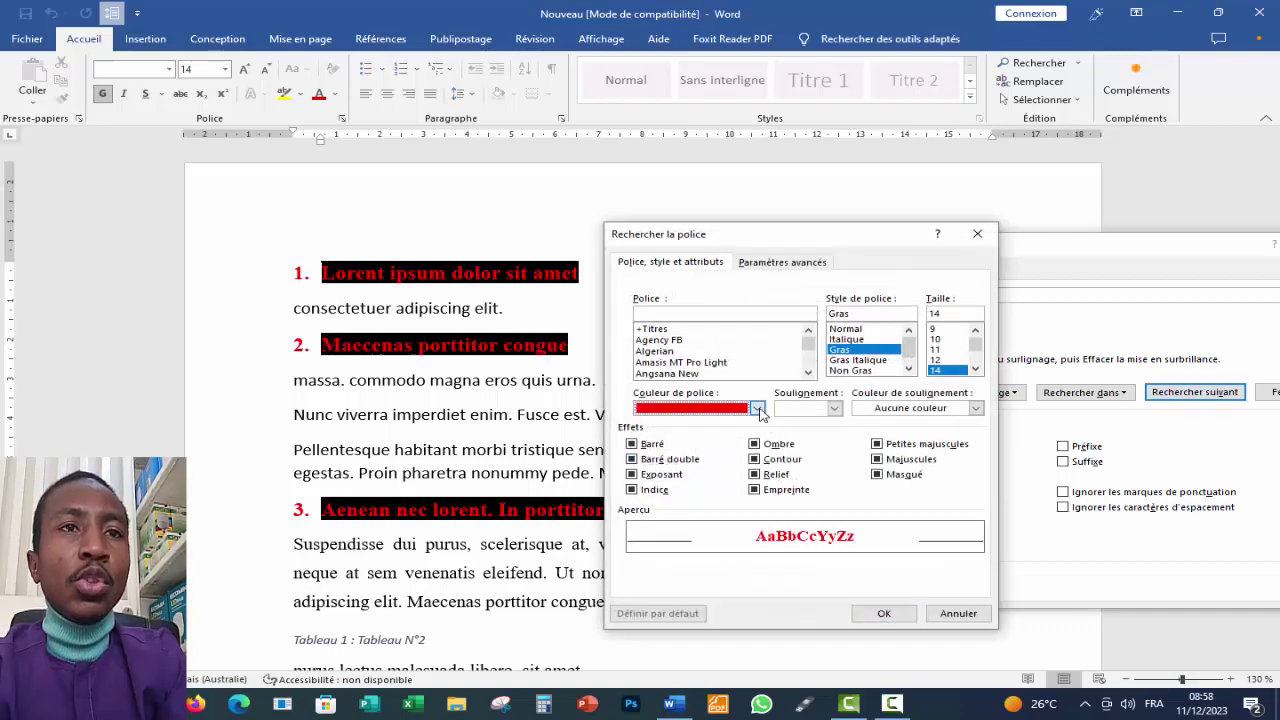
{"action": "left_click", "coordinate": [757, 408]}
{"action": "left_click", "coordinate": [702, 551]}
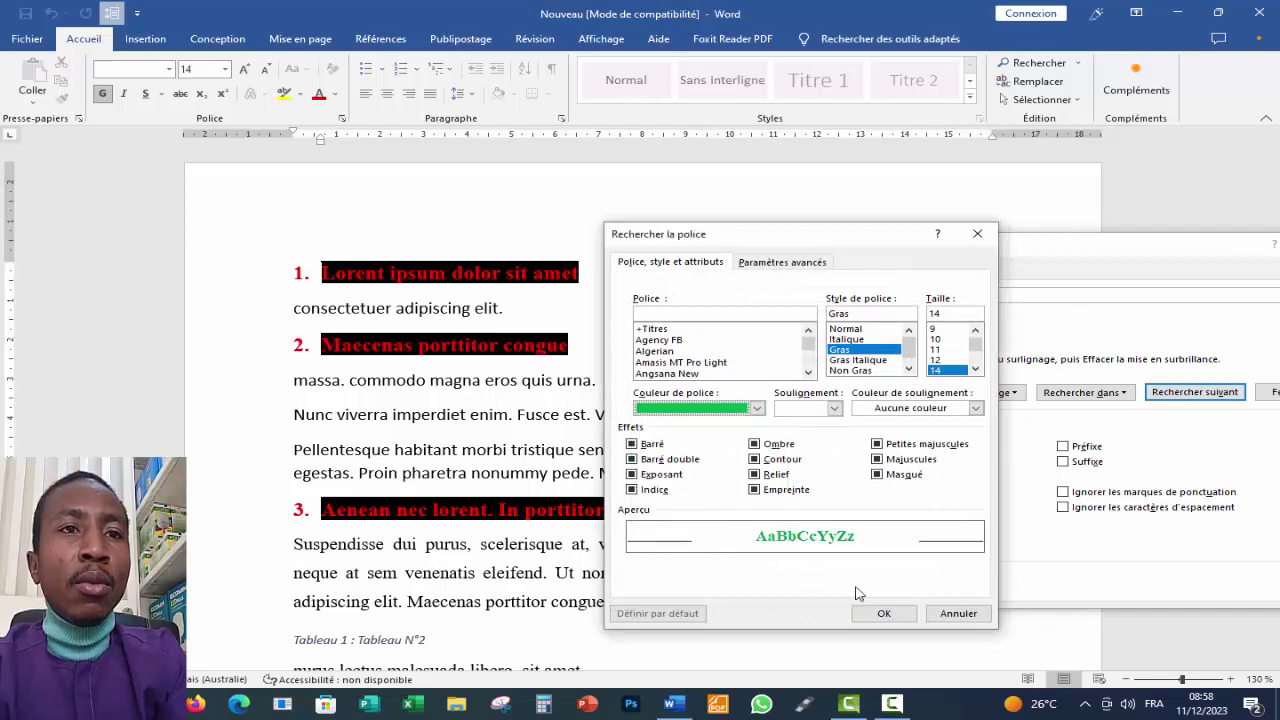
{"action": "left_click", "coordinate": [884, 613]}
Clear the highlighting on the red headings and try to highlight all bold, 14 pt, green text
{"action": "left_click", "coordinate": [962, 392]}
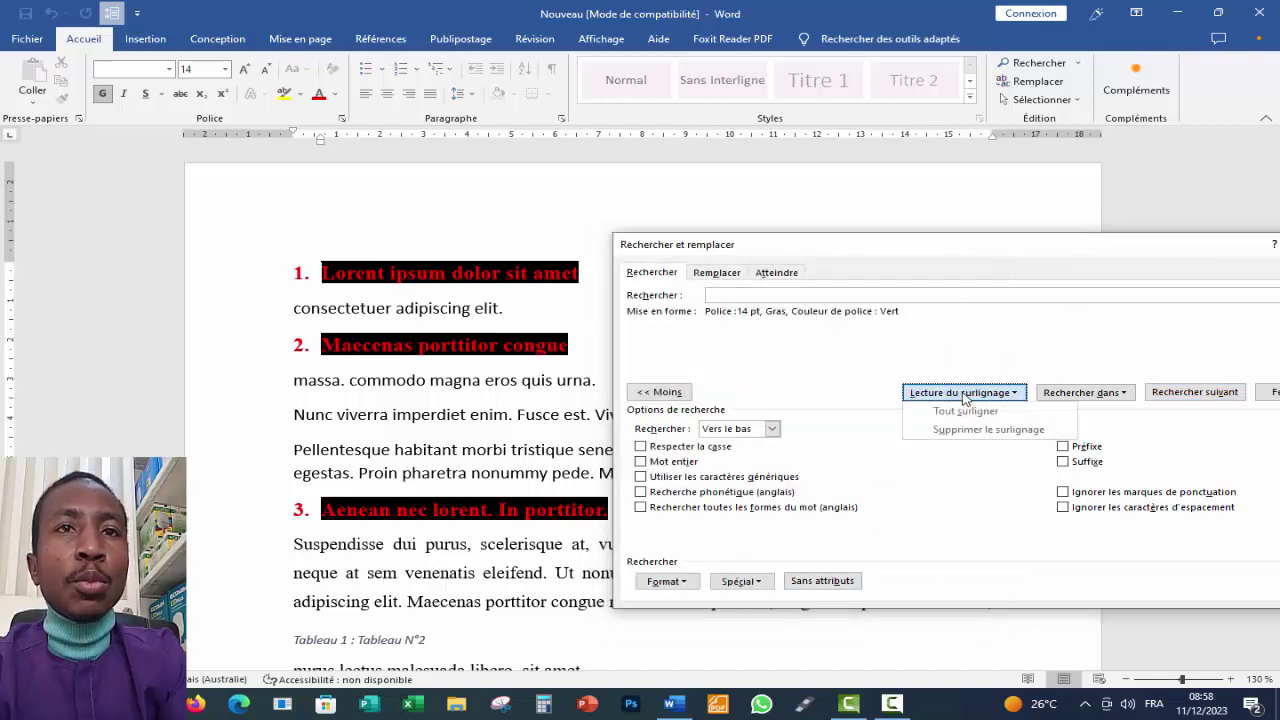
{"action": "left_click", "coordinate": [980, 433]}
{"action": "left_click", "coordinate": [958, 394]}
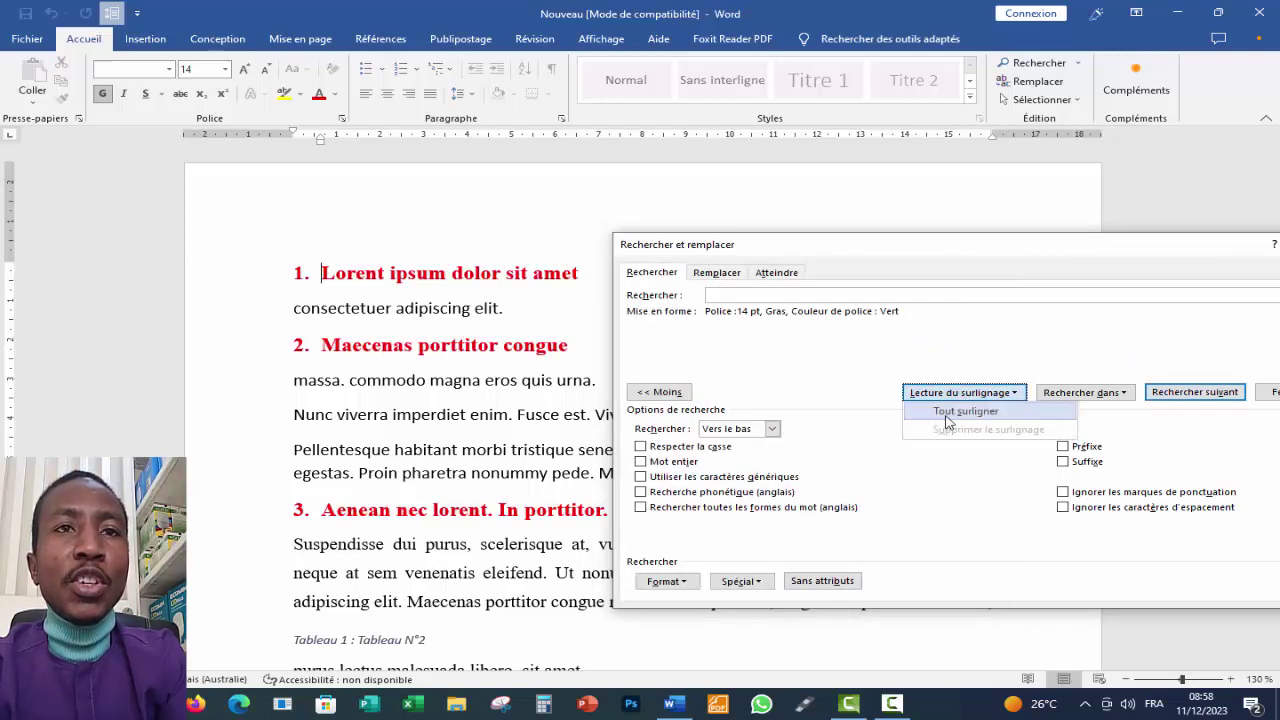
{"action": "left_click", "coordinate": [957, 421]}
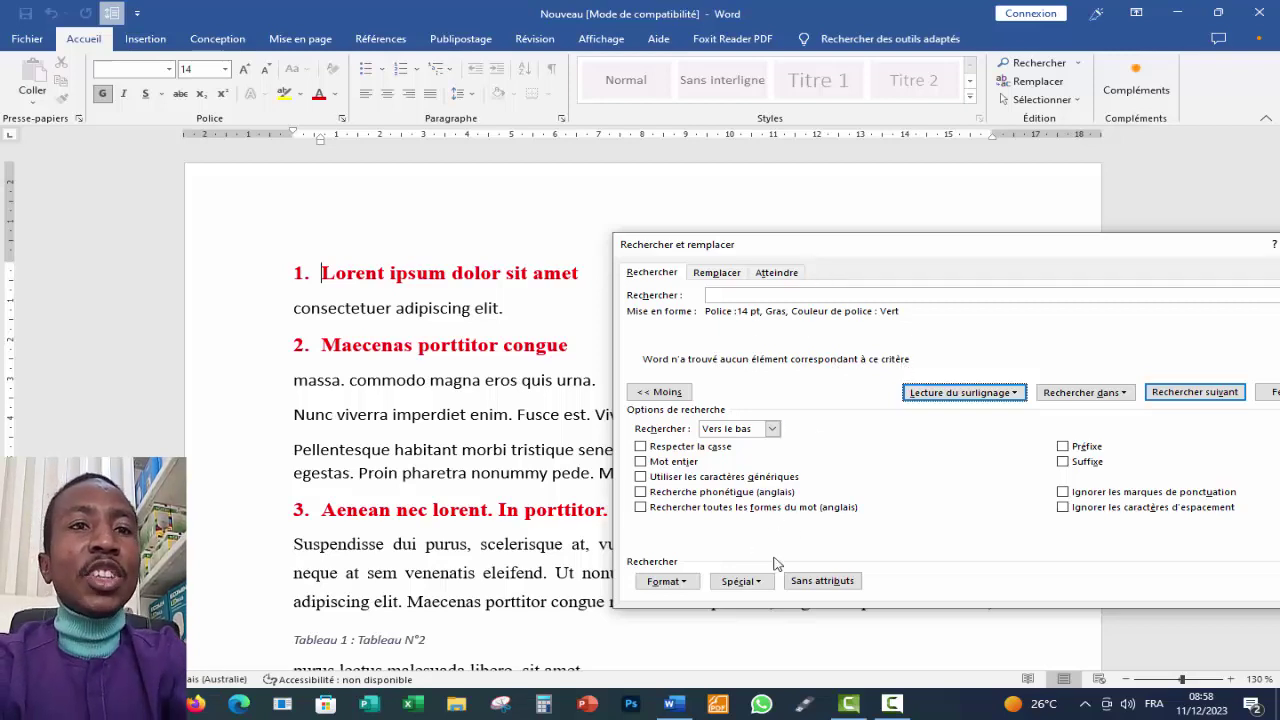
Review the special elements that can be searched for, then move the Find and Replace dialog and close it
{"action": "left_click", "coordinate": [742, 581]}
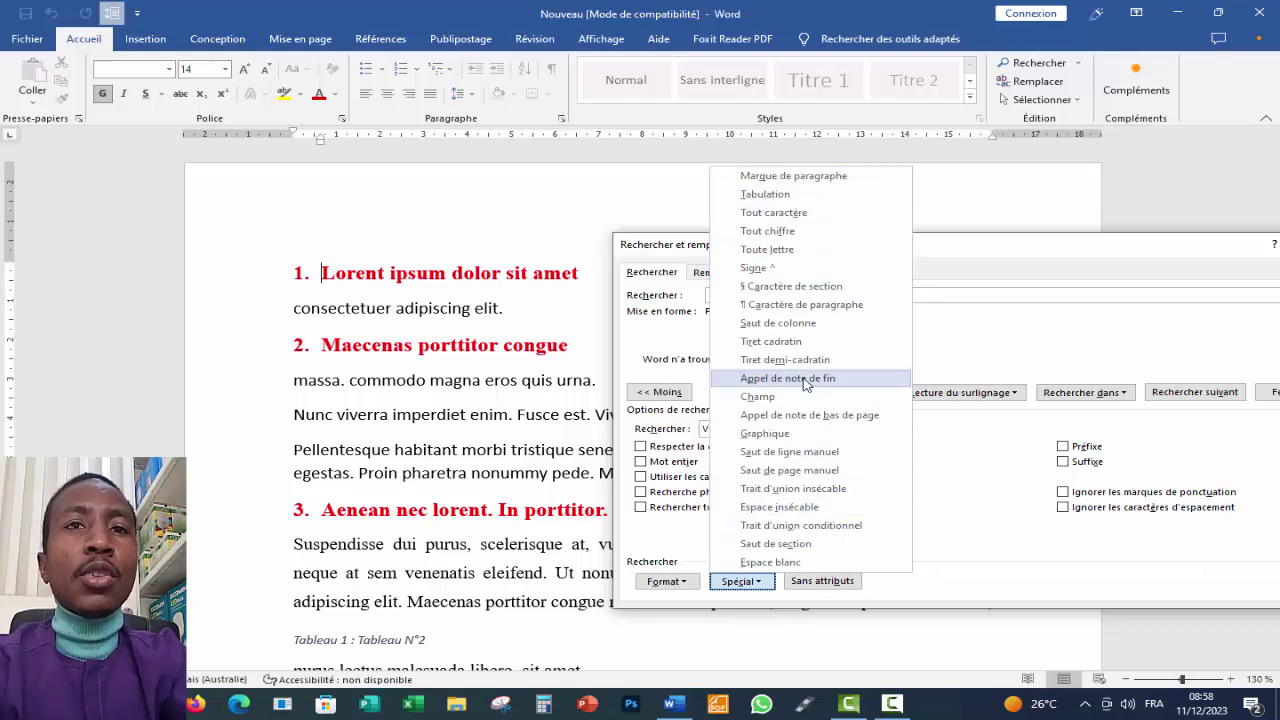
{"action": "left_click", "coordinate": [950, 455]}
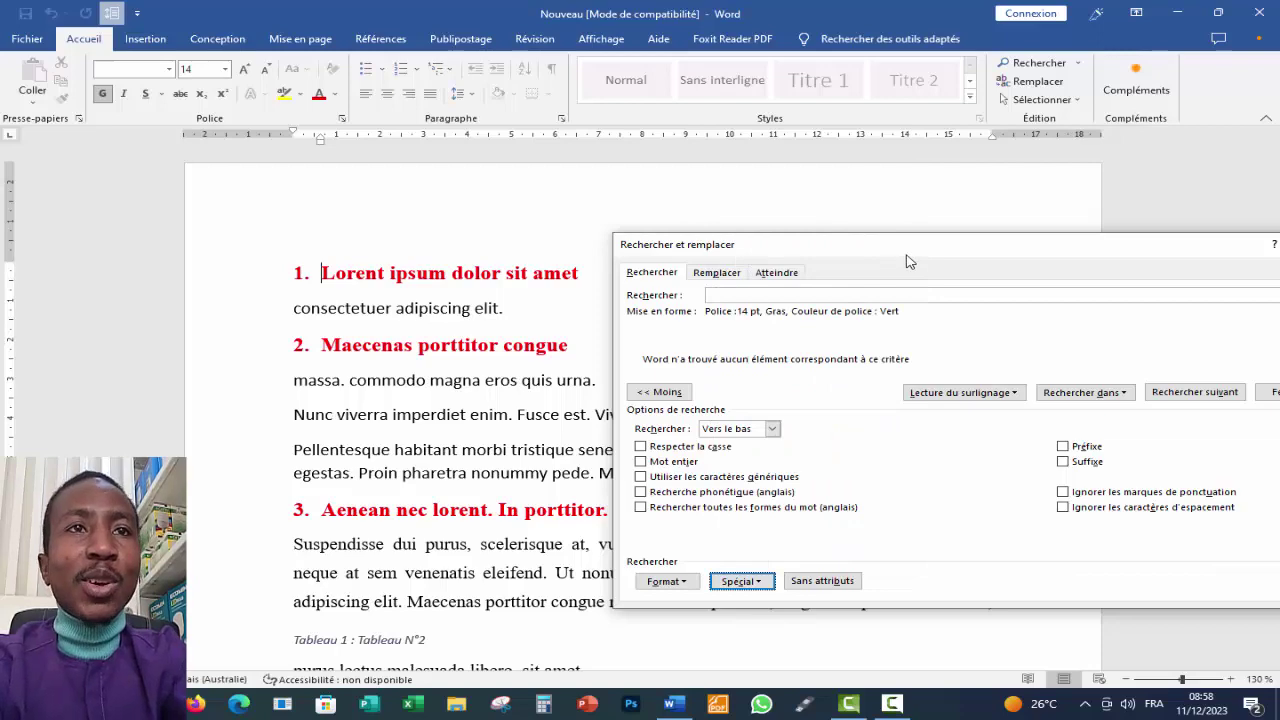
{"action": "left_click_drag", "start_coordinate": [890, 262], "coordinate": [530, 223]}
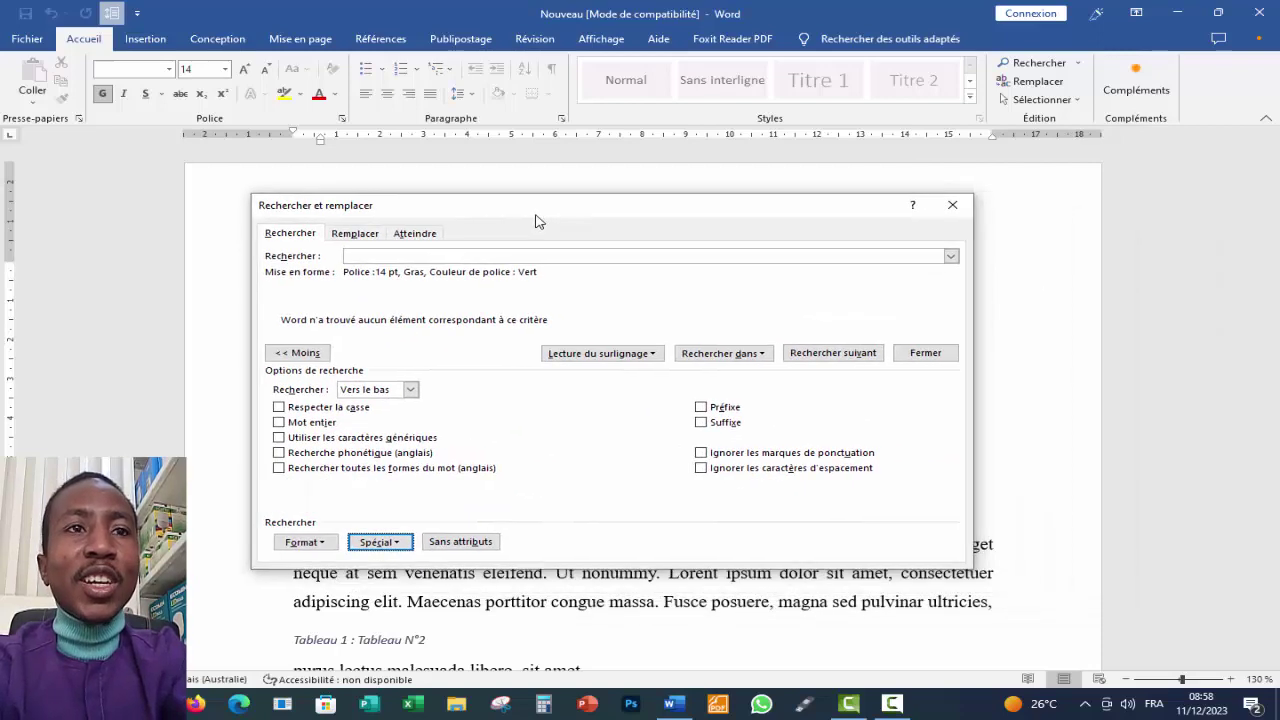
{"action": "left_click", "coordinate": [952, 205]}
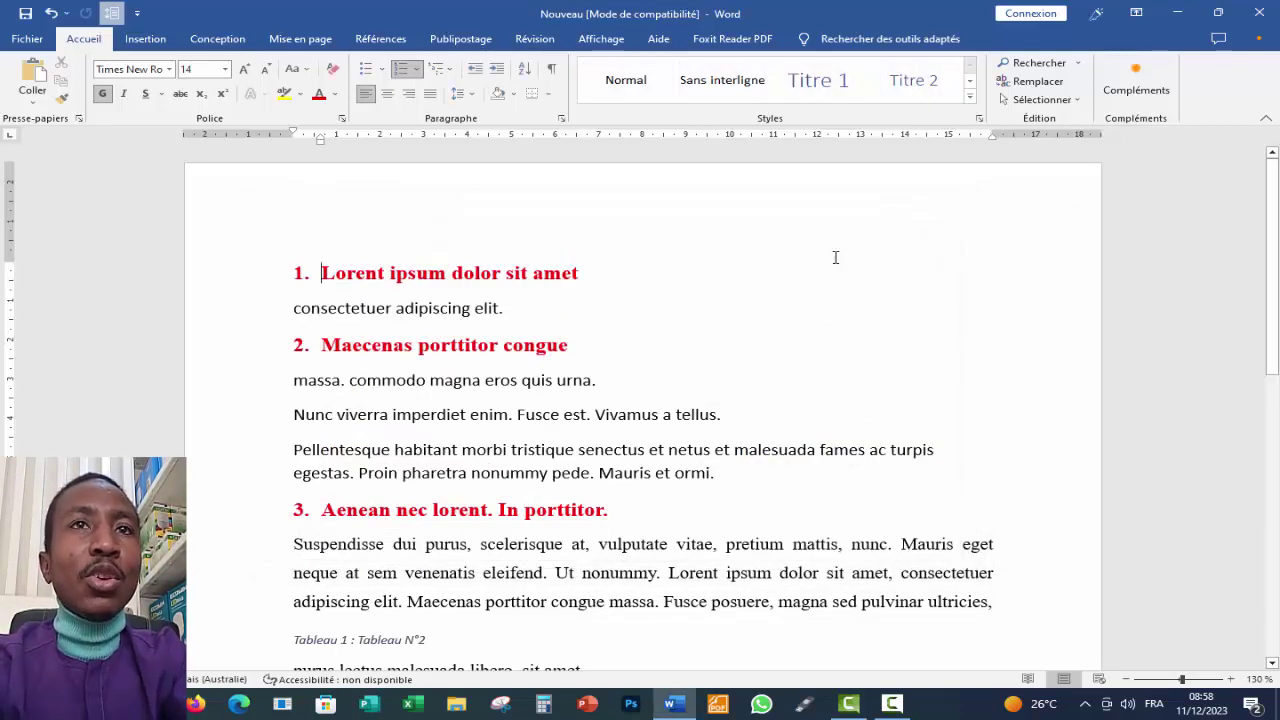
Select the entire document content, then deselect it by placing the cursor after "Maecenas porttitor congue"
{"action": "left_click", "coordinate": [1058, 102]}
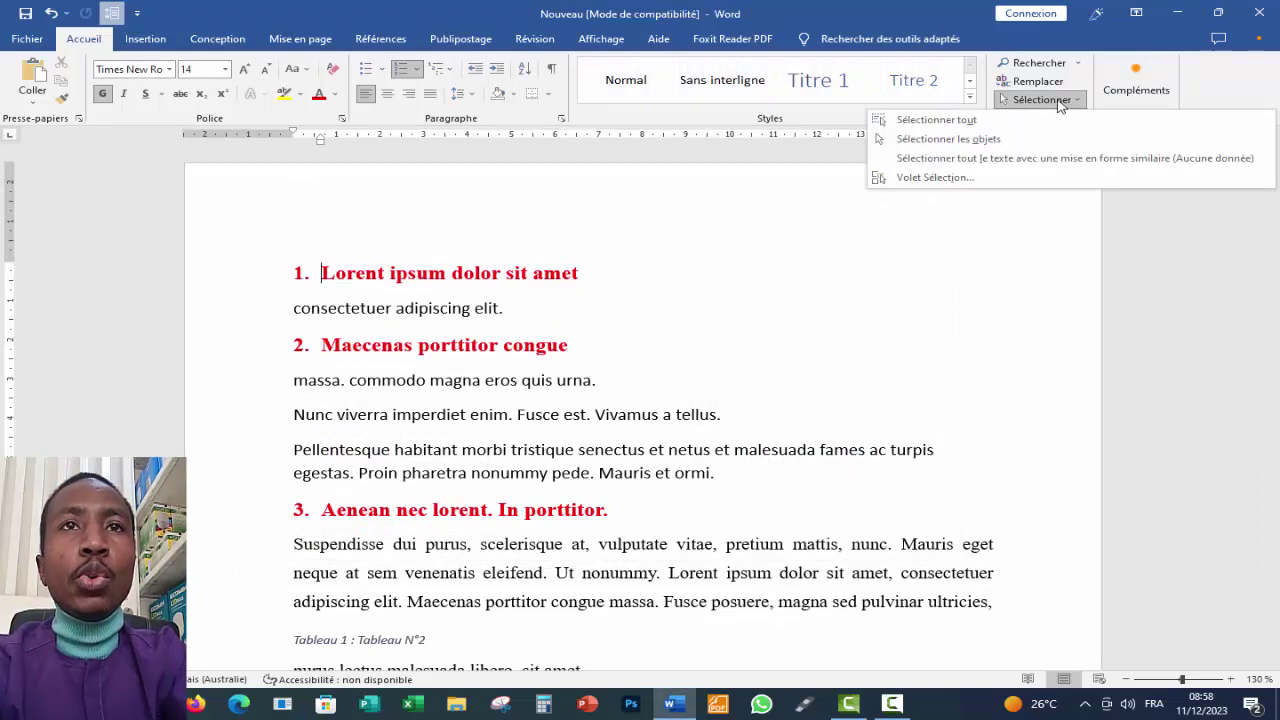
{"action": "left_click", "coordinate": [418, 290]}
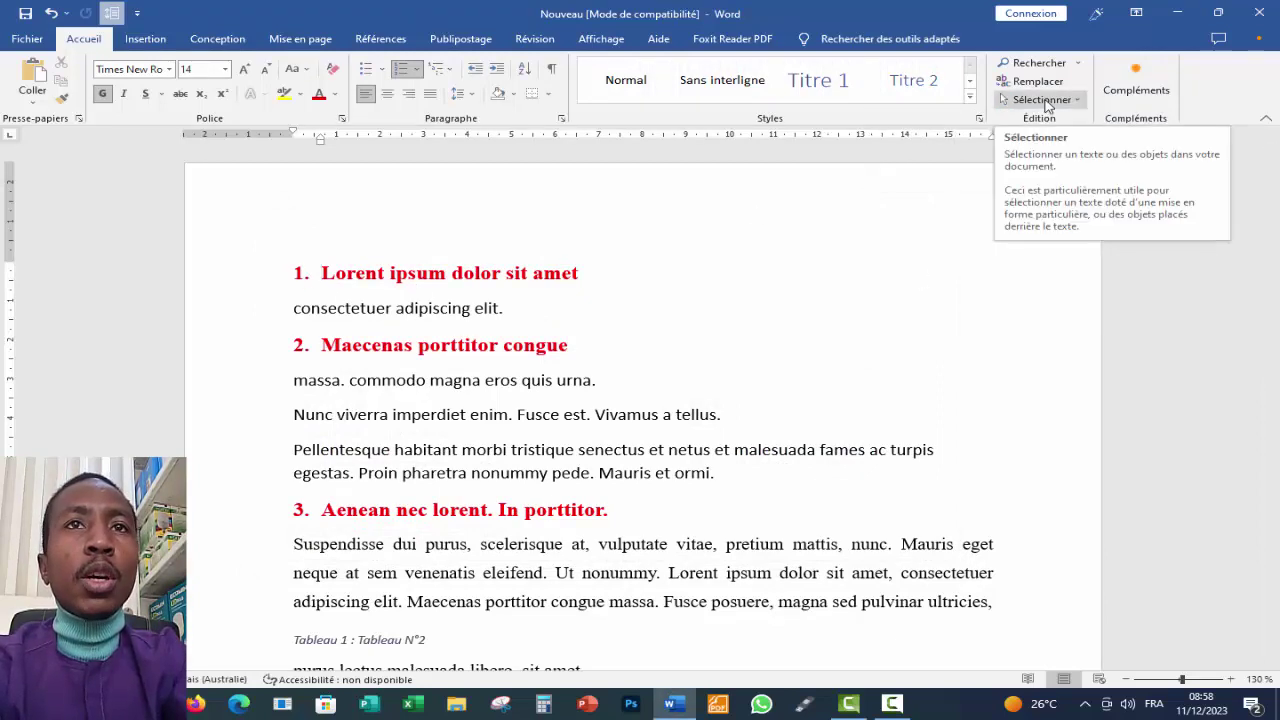
{"action": "left_click", "coordinate": [1045, 100]}
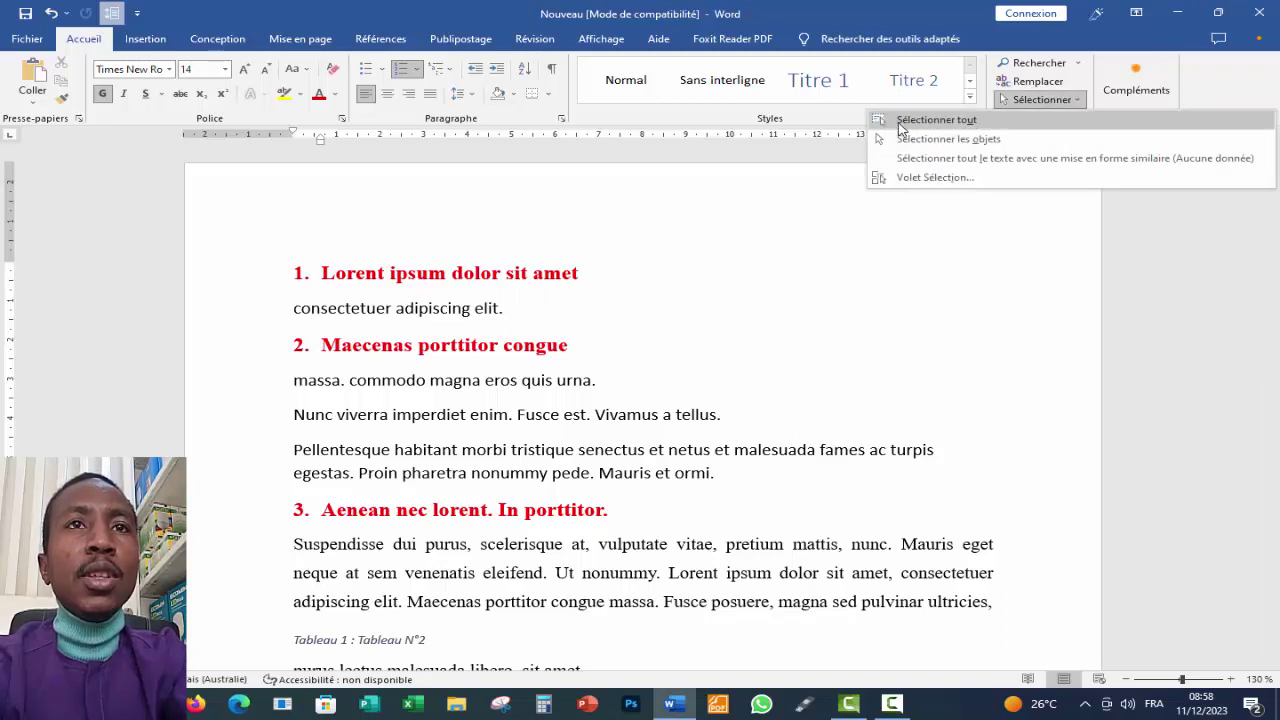
{"action": "left_click", "coordinate": [940, 122]}
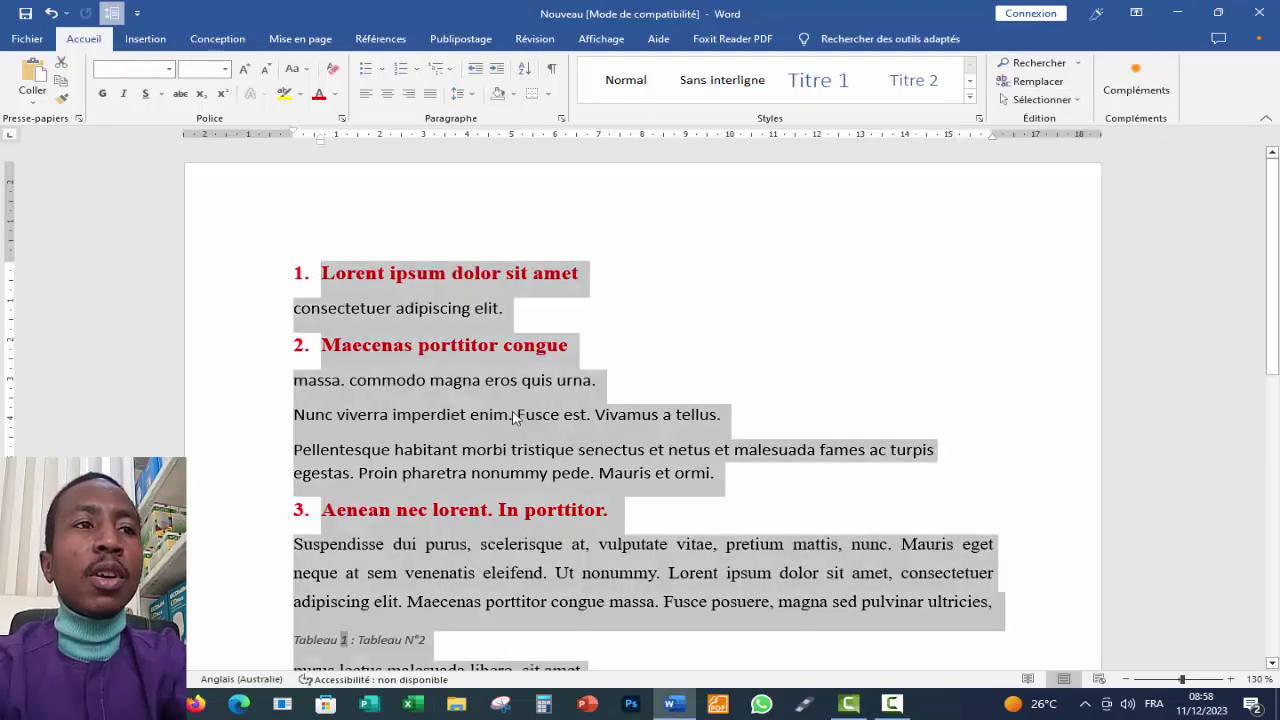
{"action": "left_click", "coordinate": [884, 352]}
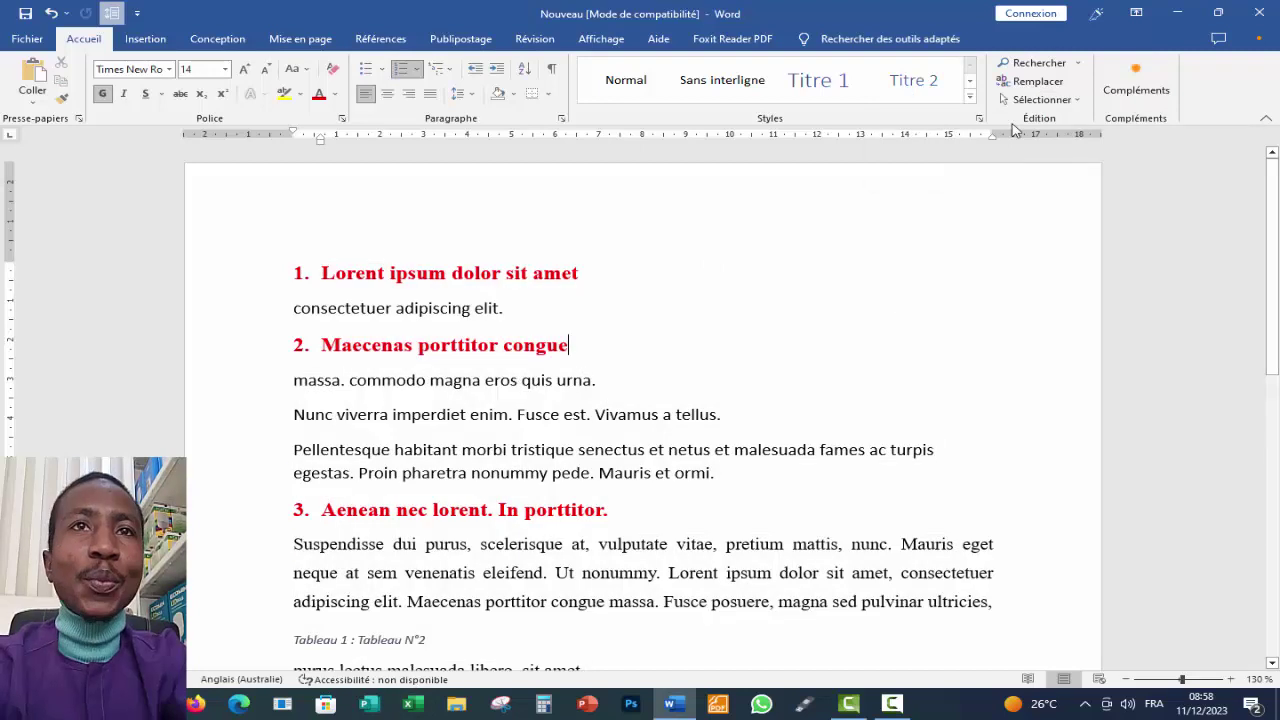
Activate the object selection mode for picking objects in the document
{"action": "left_click", "coordinate": [1028, 104]}
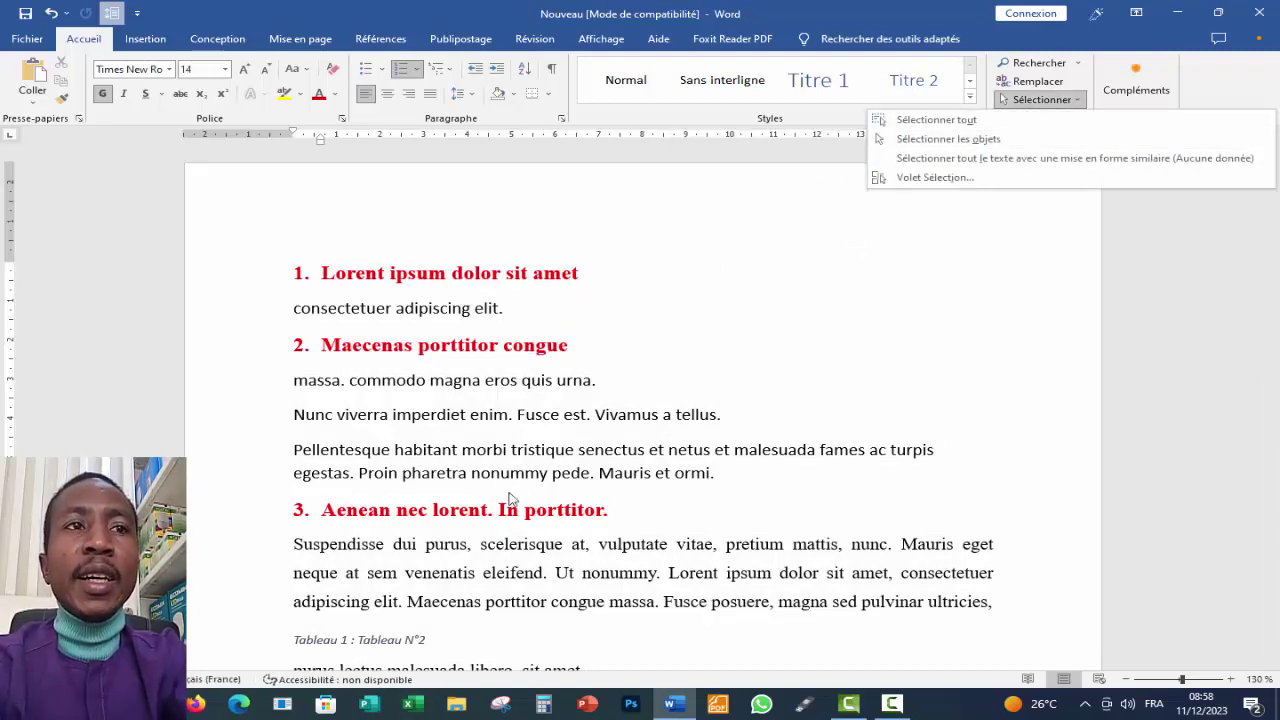
{"action": "left_click", "coordinate": [933, 143]}
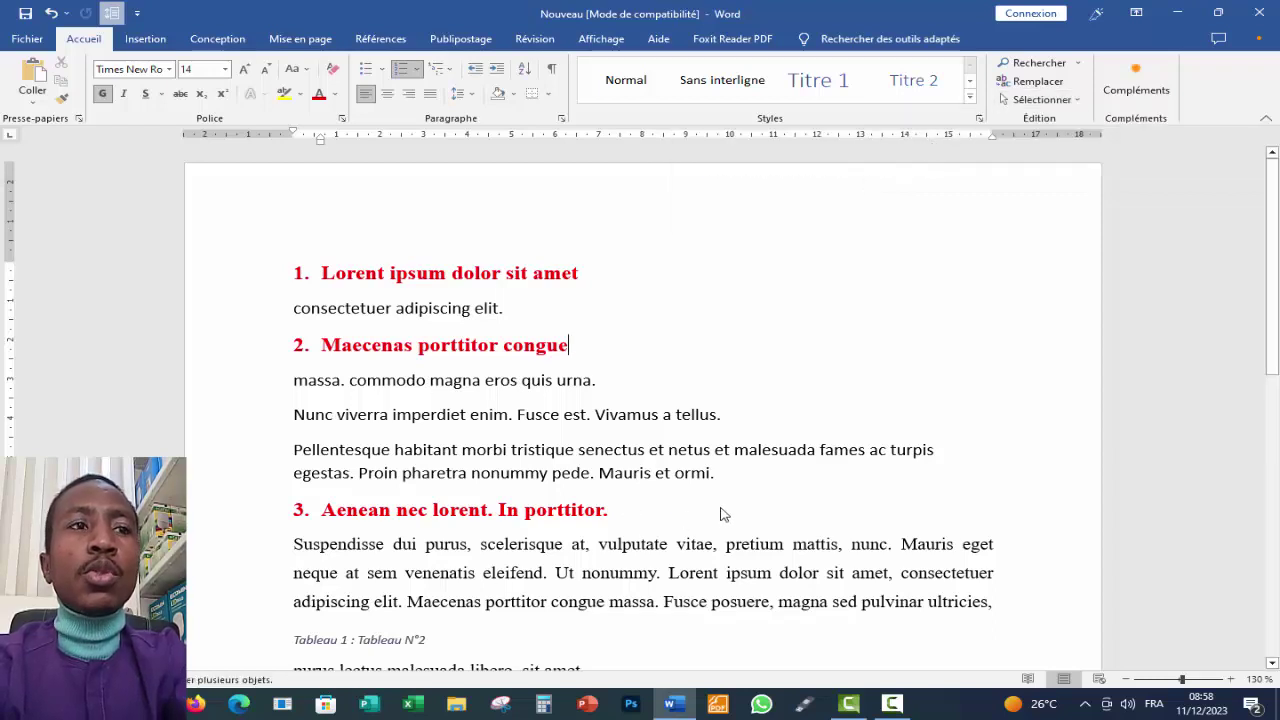
Turn off the object selection mode and review the other available selection options
{"action": "left_click", "coordinate": [1040, 99]}
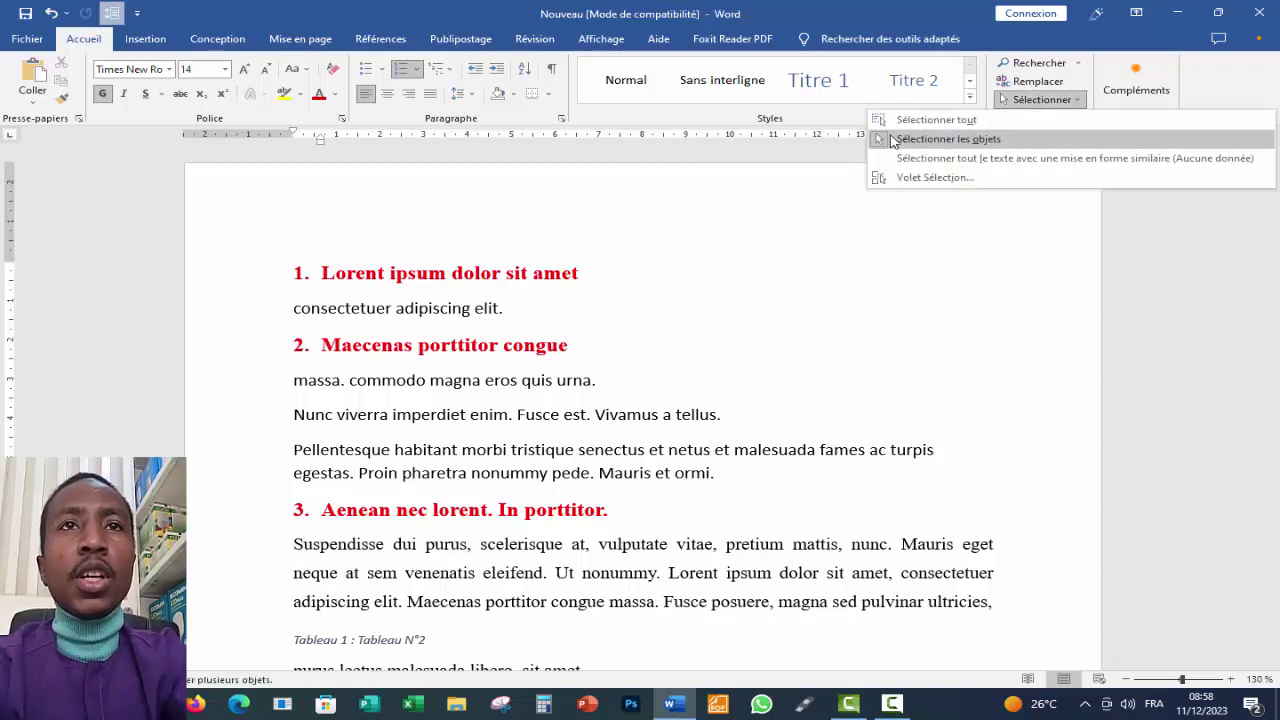
{"action": "left_click", "coordinate": [893, 140]}
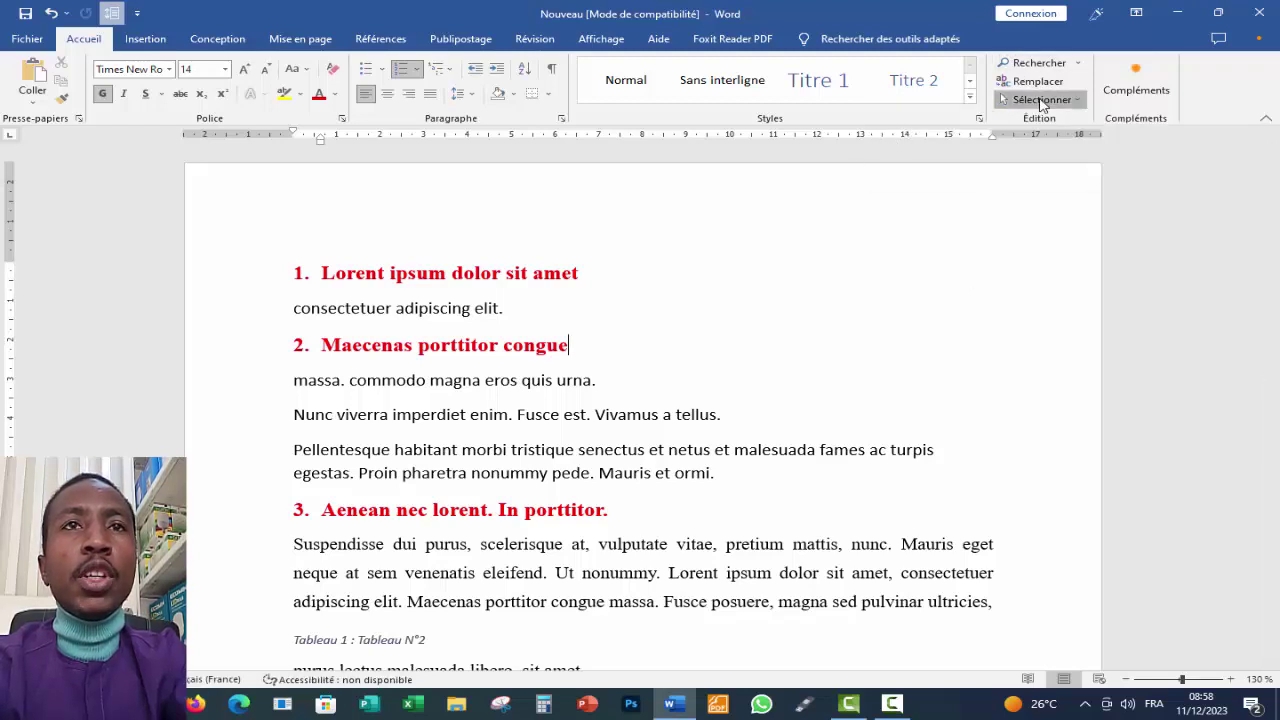
{"action": "left_click", "coordinate": [1040, 100]}
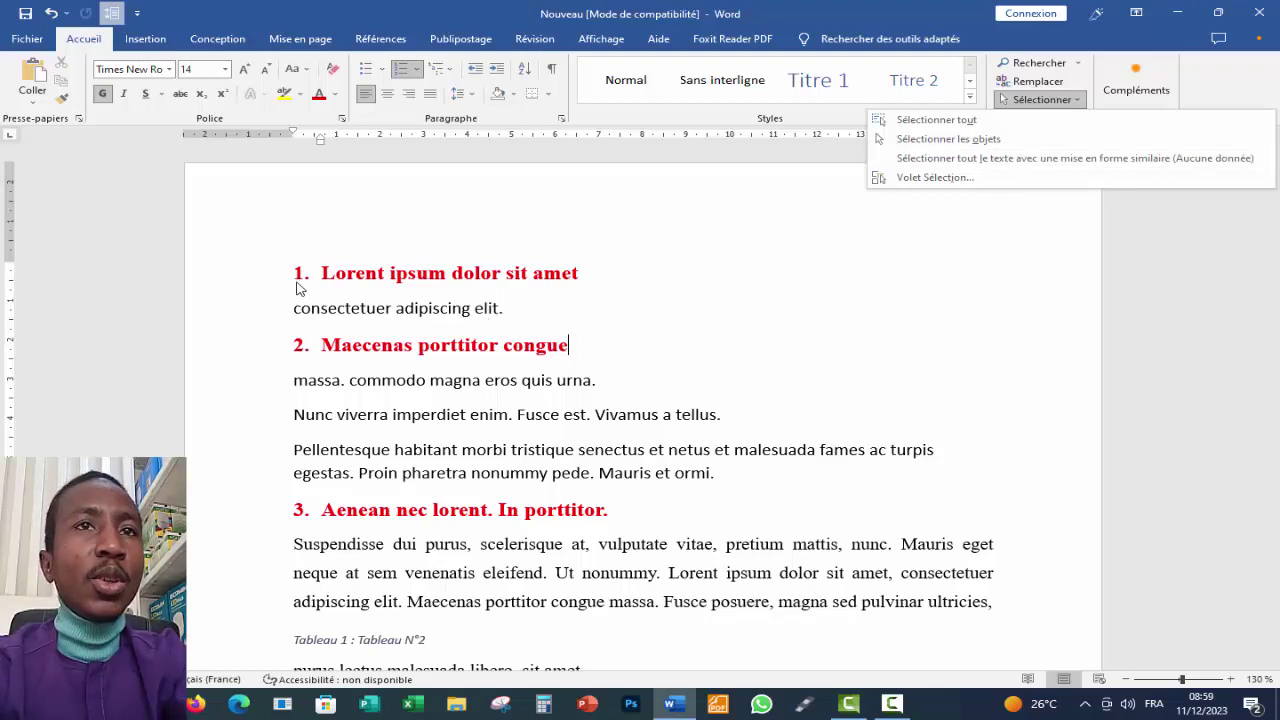
Select the heading "Lorent ipsum dolor sit amet" and all text with similar formatting, then deselect it by placing the cursor after "consectetuer adipiscing elit."
{"action": "left_click", "coordinate": [263, 283]}
{"action": "left_click", "coordinate": [257, 283]}
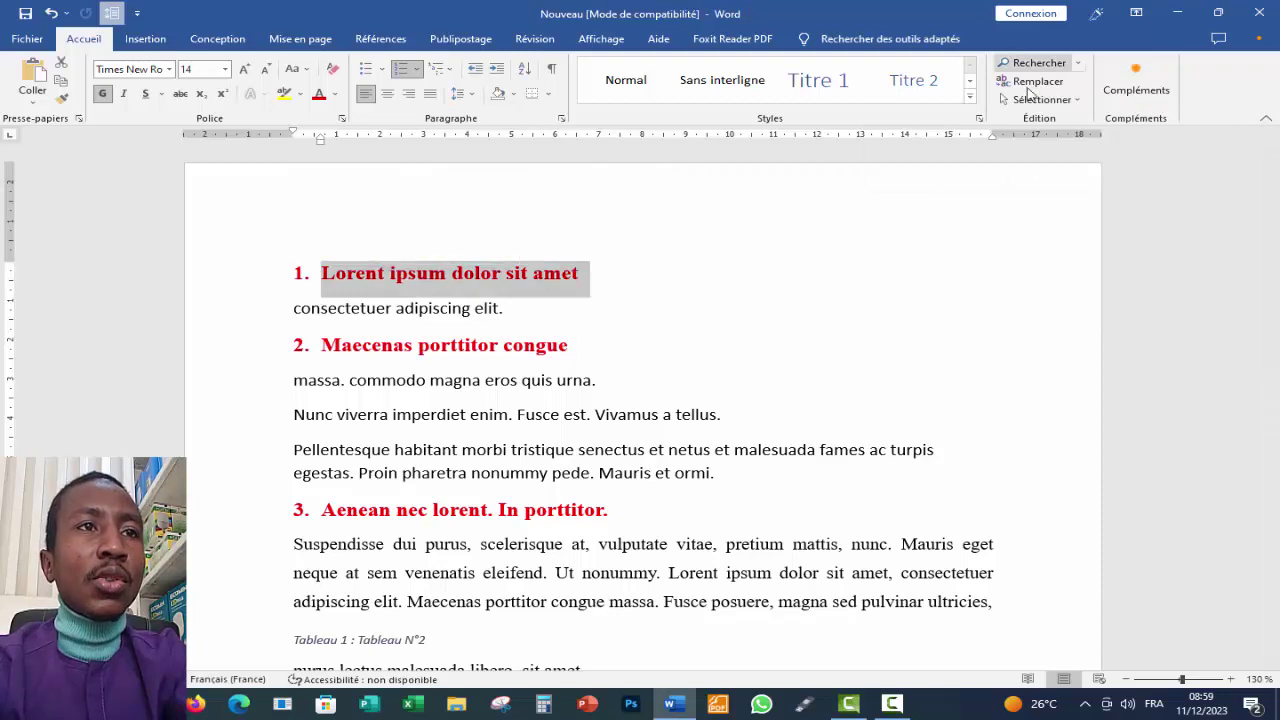
{"action": "left_click", "coordinate": [1036, 99]}
{"action": "left_click", "coordinate": [945, 161]}
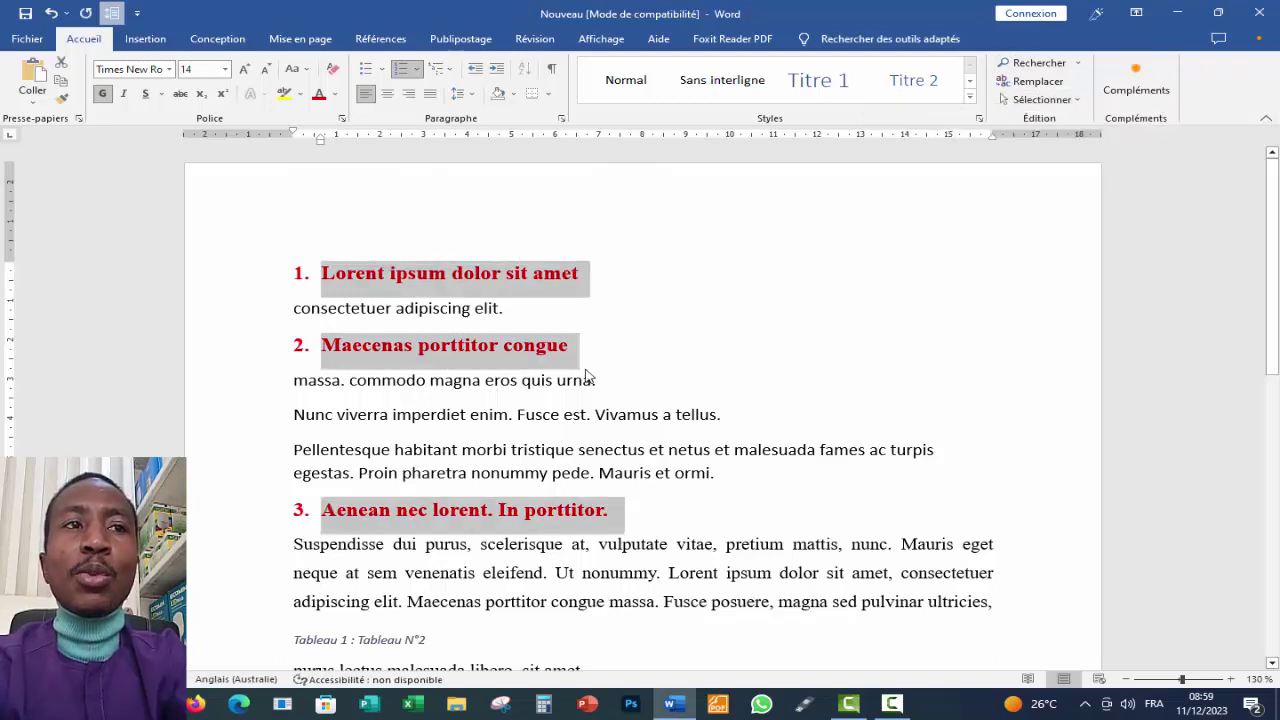
{"action": "left_click", "coordinate": [609, 310]}
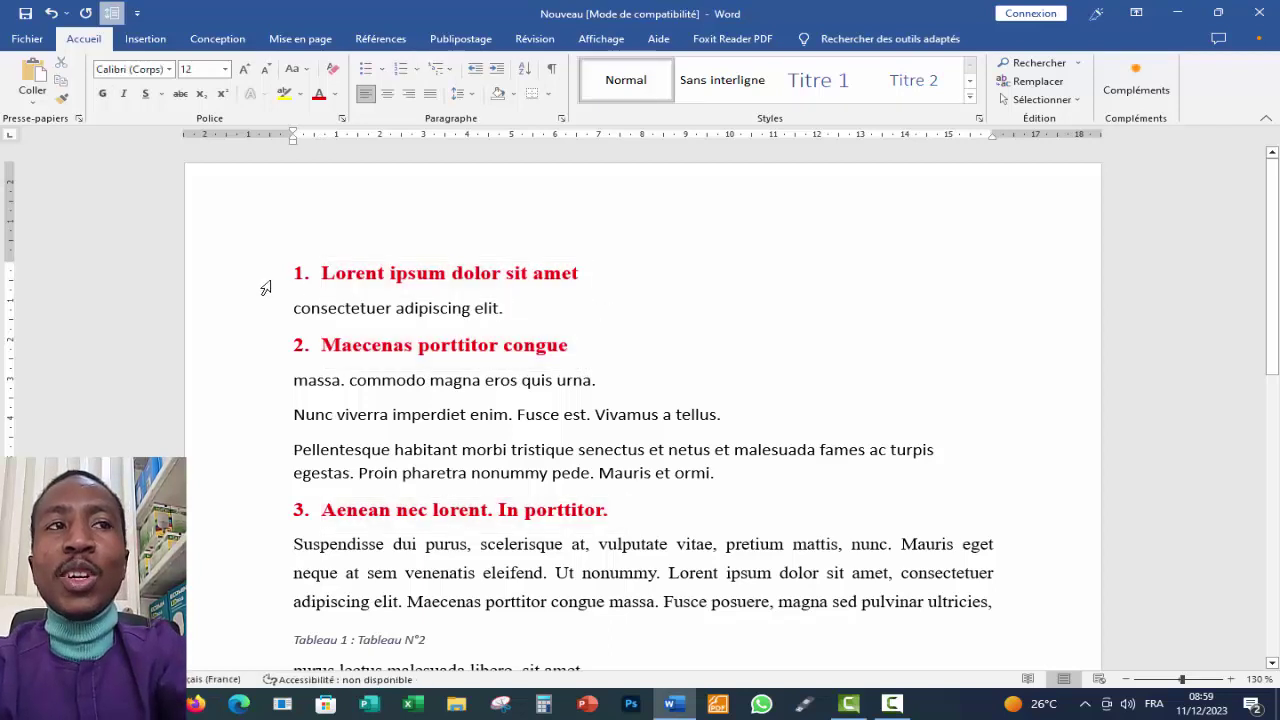
Reselect all red headings by matching the first heading's formatting, then deselect them by placing the cursor after "Maecenas porttitor congue"
{"action": "left_click", "coordinate": [265, 288]}
{"action": "left_click", "coordinate": [1040, 100]}
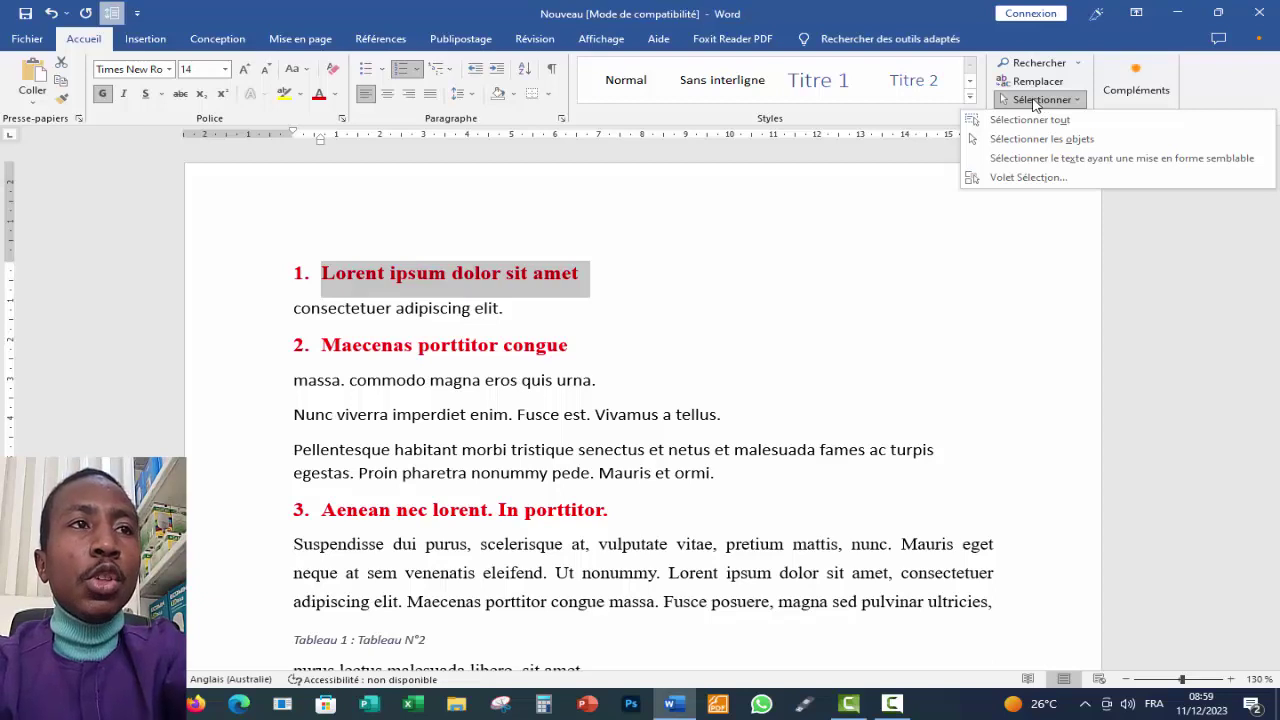
{"action": "left_click", "coordinate": [1031, 159]}
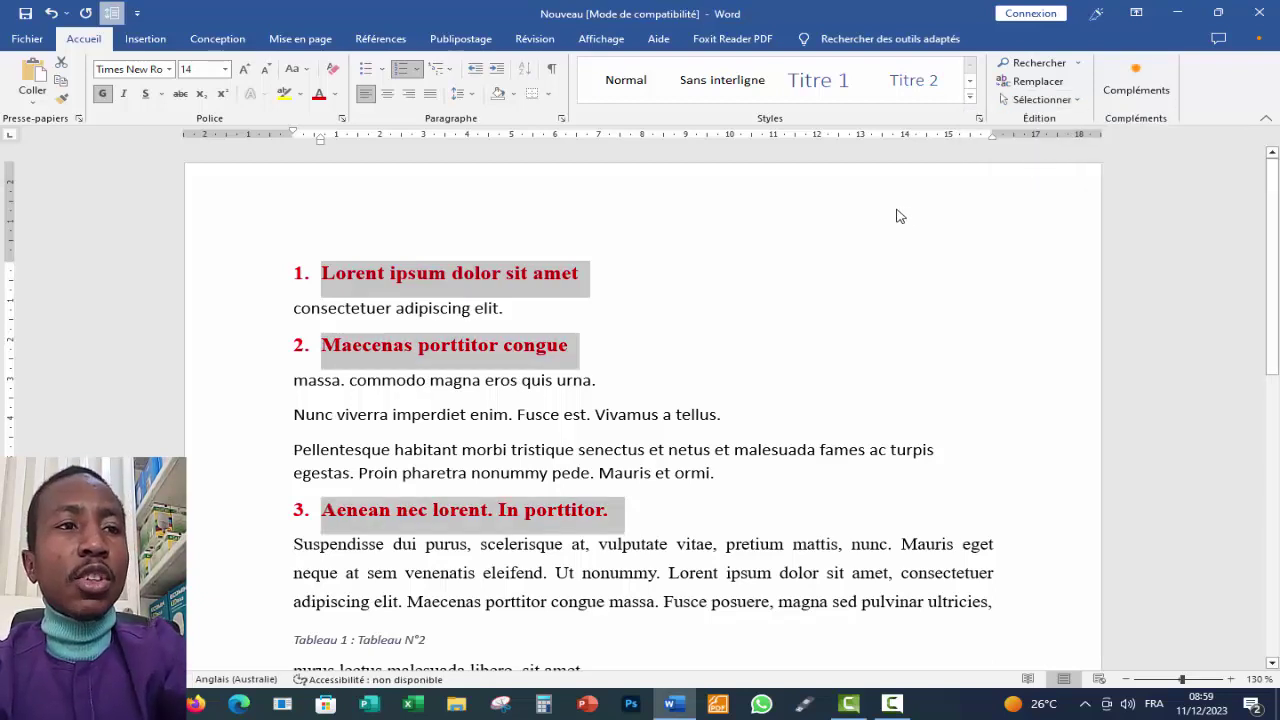
{"action": "left_click", "coordinate": [620, 348]}
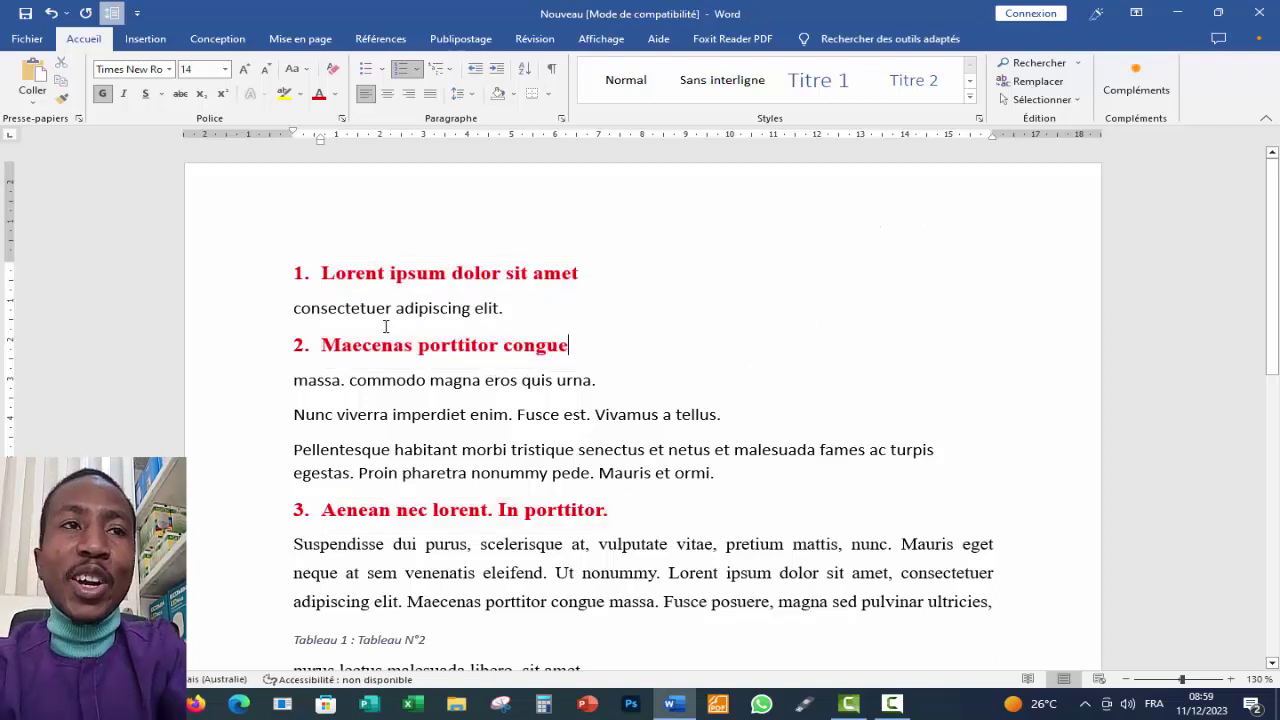
Select the line "consectetuer adipiscing elit." and extend the selection to all text with similar formatting
{"action": "left_click", "coordinate": [260, 322]}
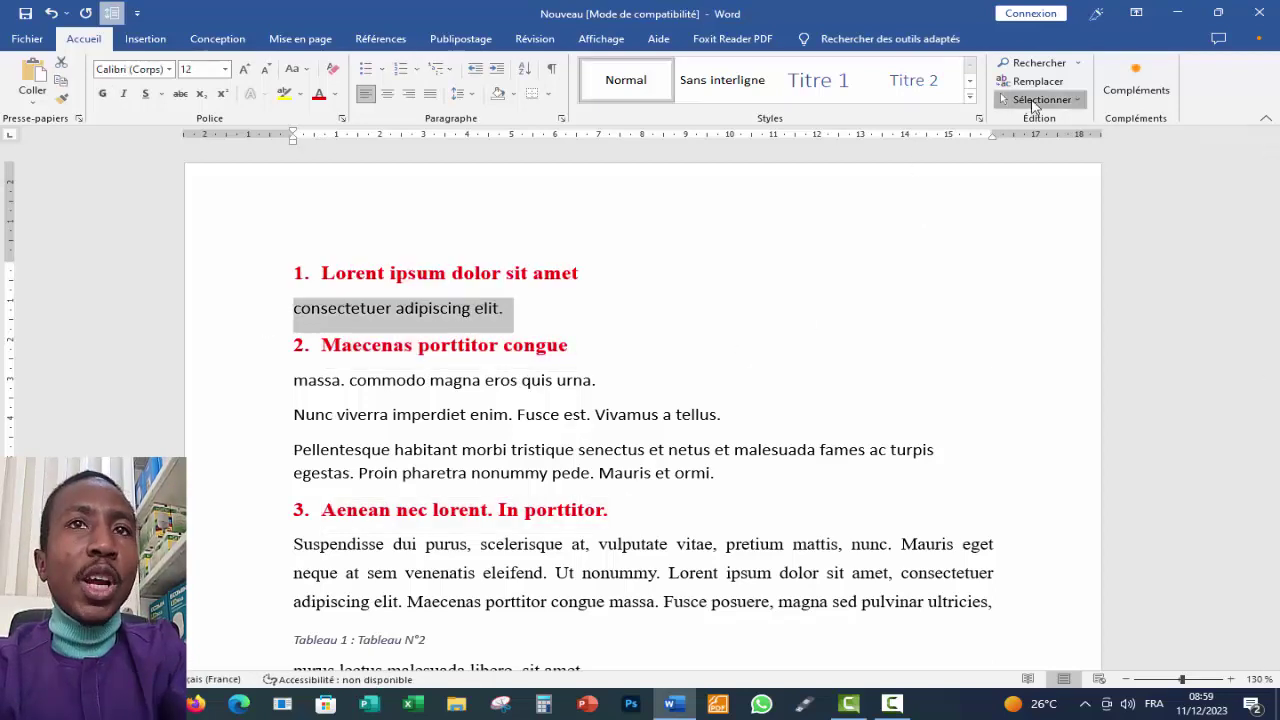
{"action": "left_click", "coordinate": [1034, 100]}
{"action": "left_click", "coordinate": [1046, 162]}
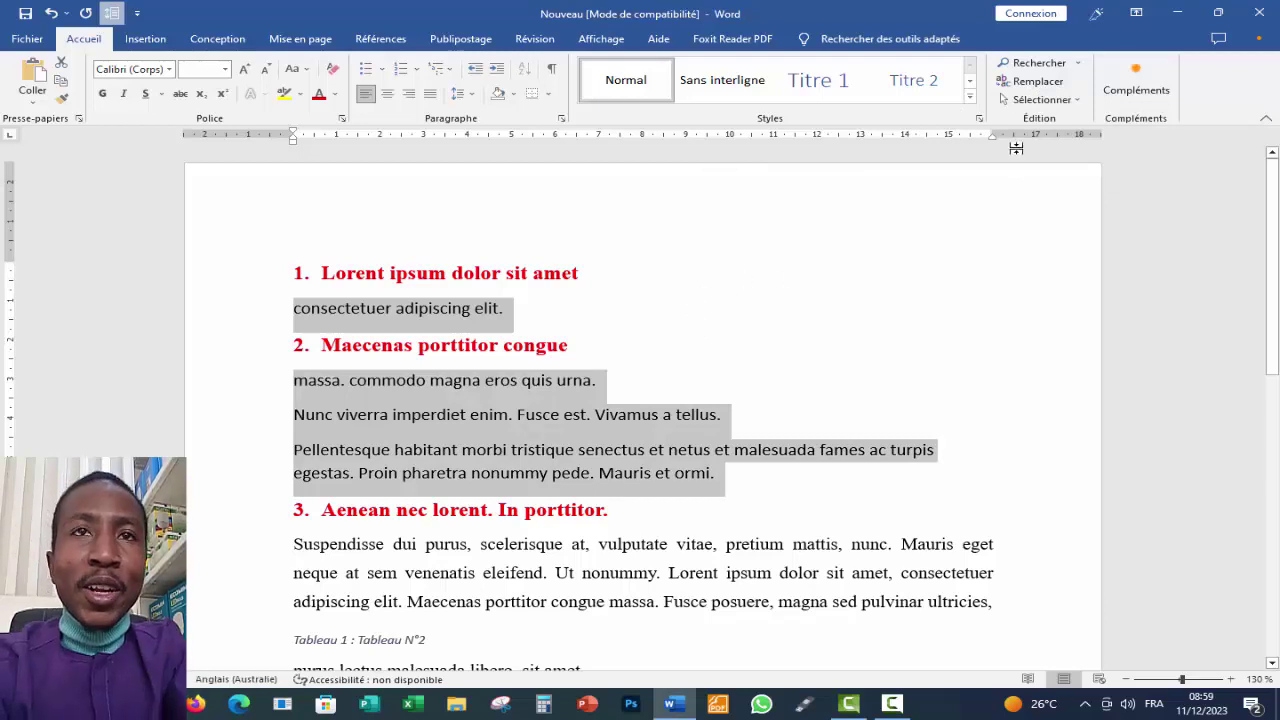
Open the Selection pane to examine the document's list of objects, then close it
{"action": "left_click", "coordinate": [1040, 100]}
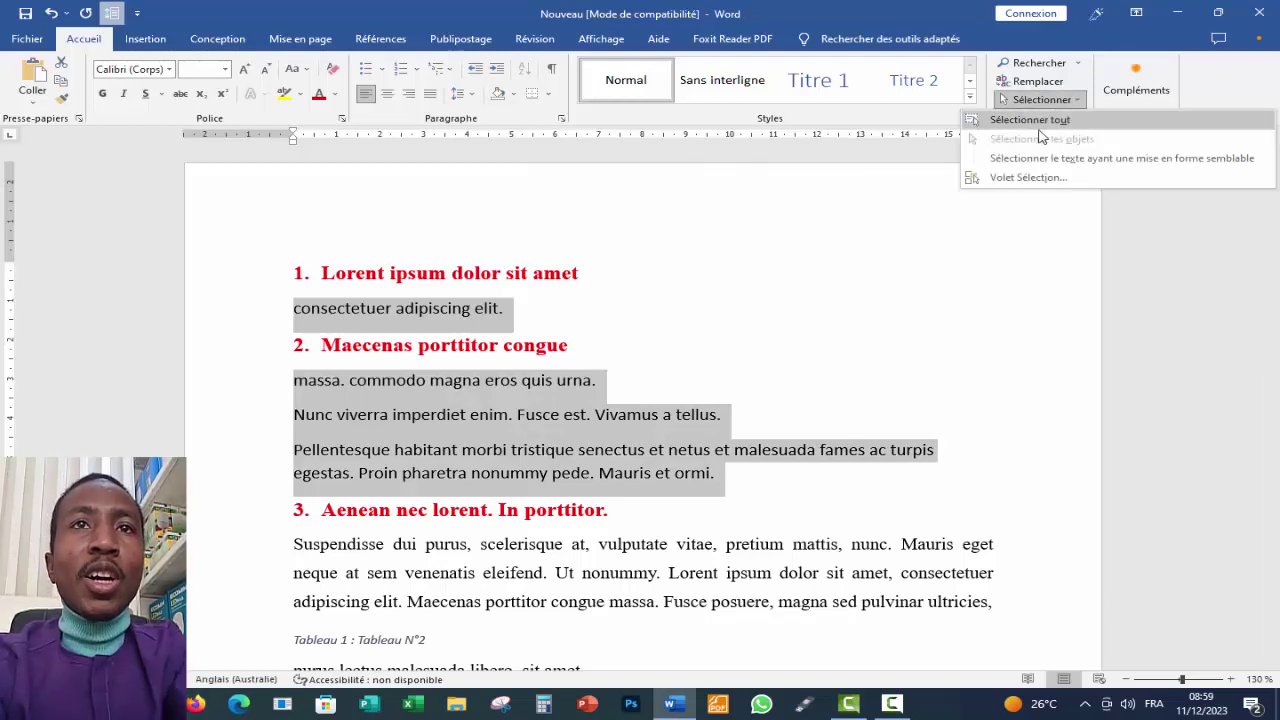
{"action": "left_click", "coordinate": [993, 178]}
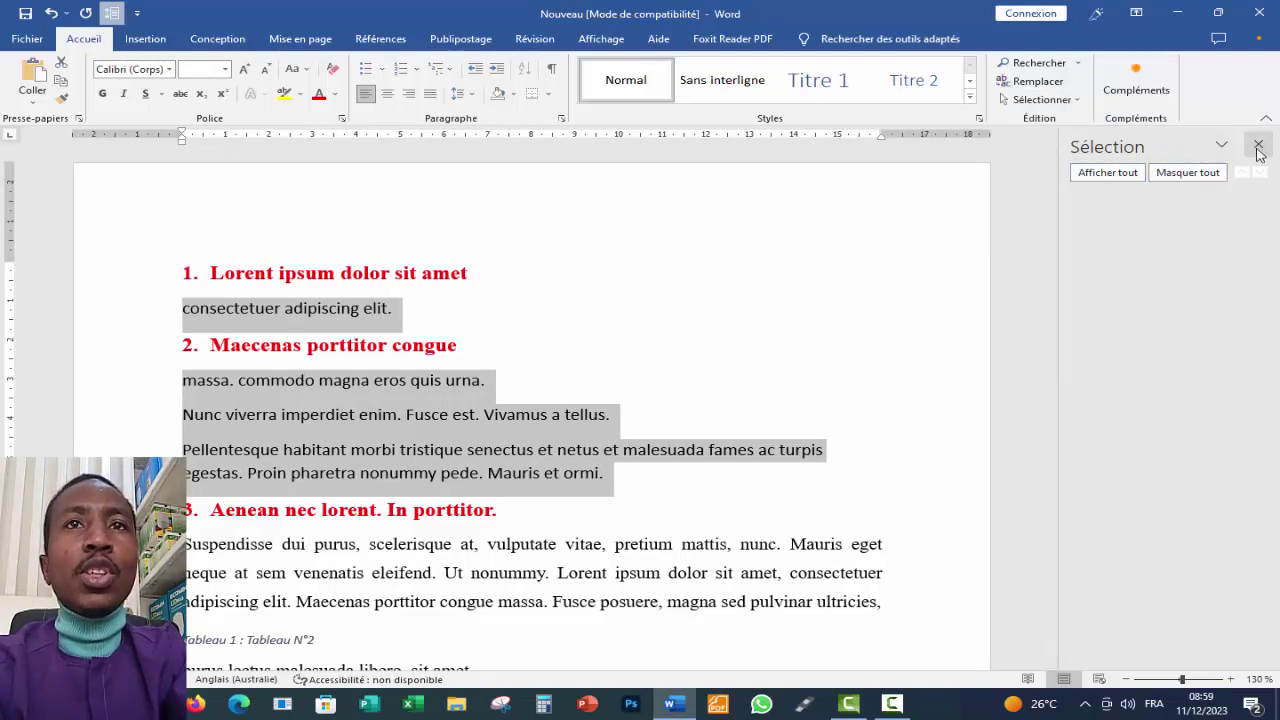
{"action": "left_click", "coordinate": [1258, 144]}
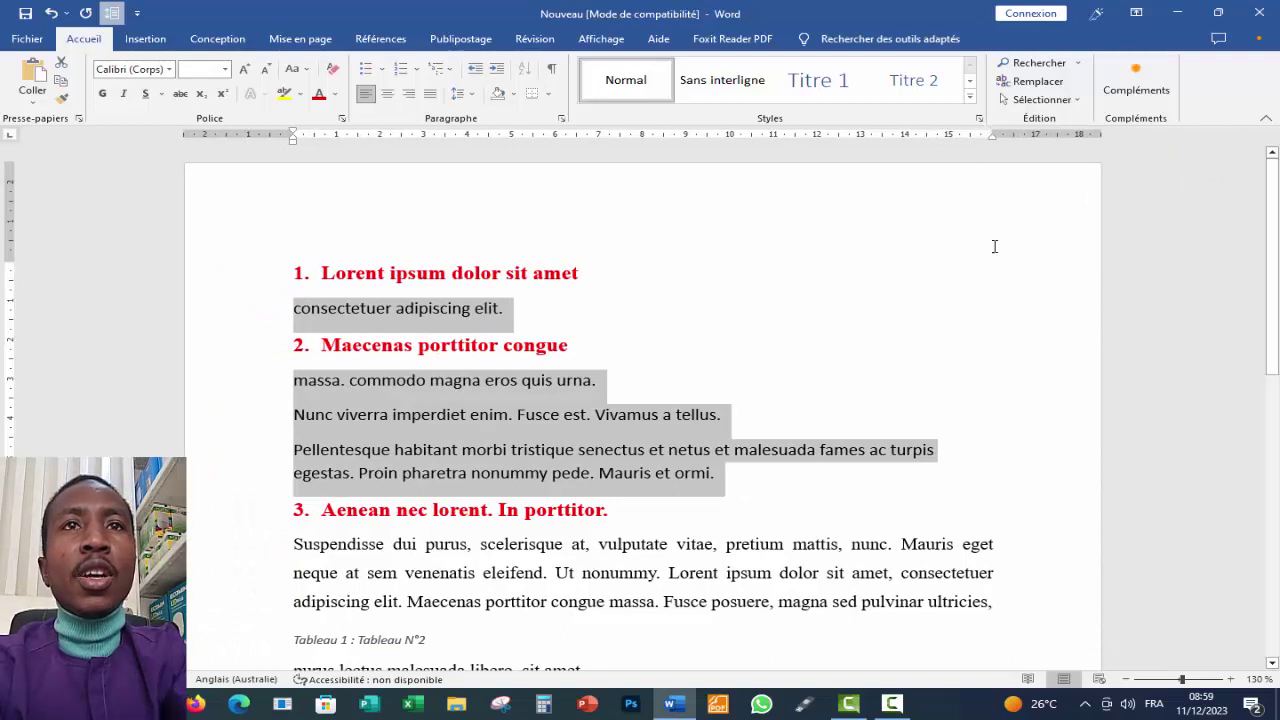